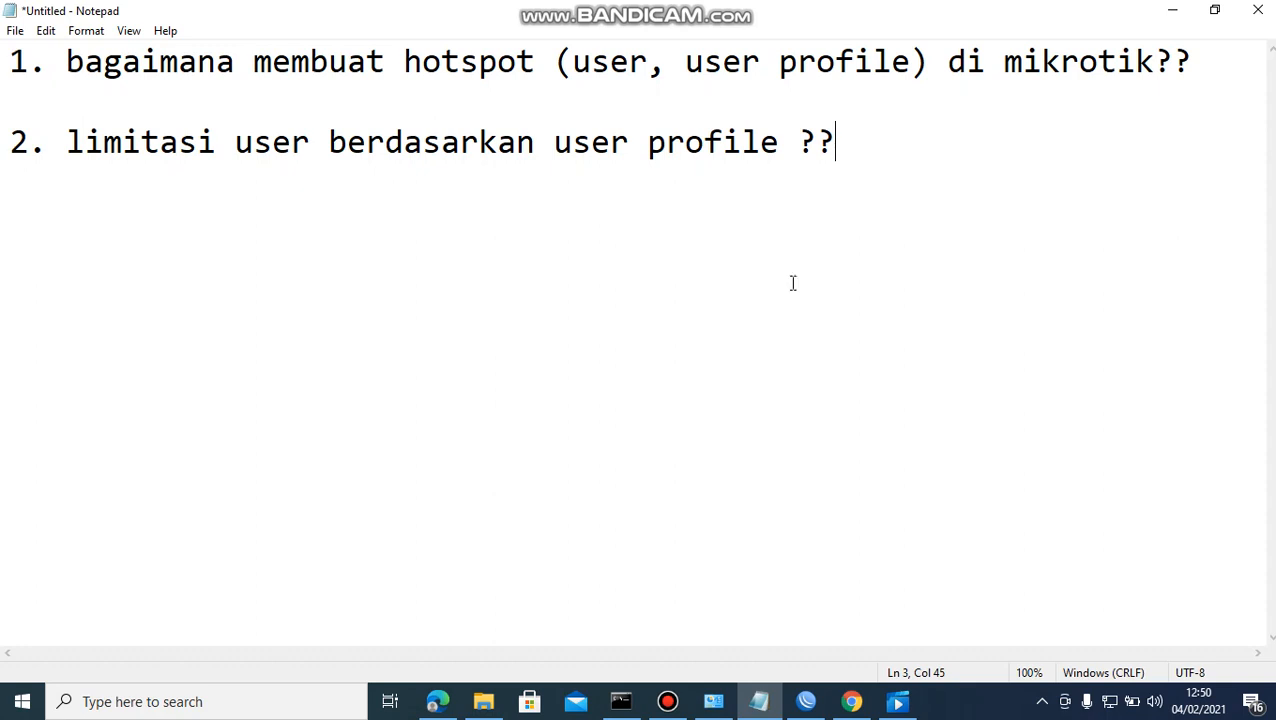
Bring up the Modul Ukom TKJ.pdf module in Edge.
click(455, 699)
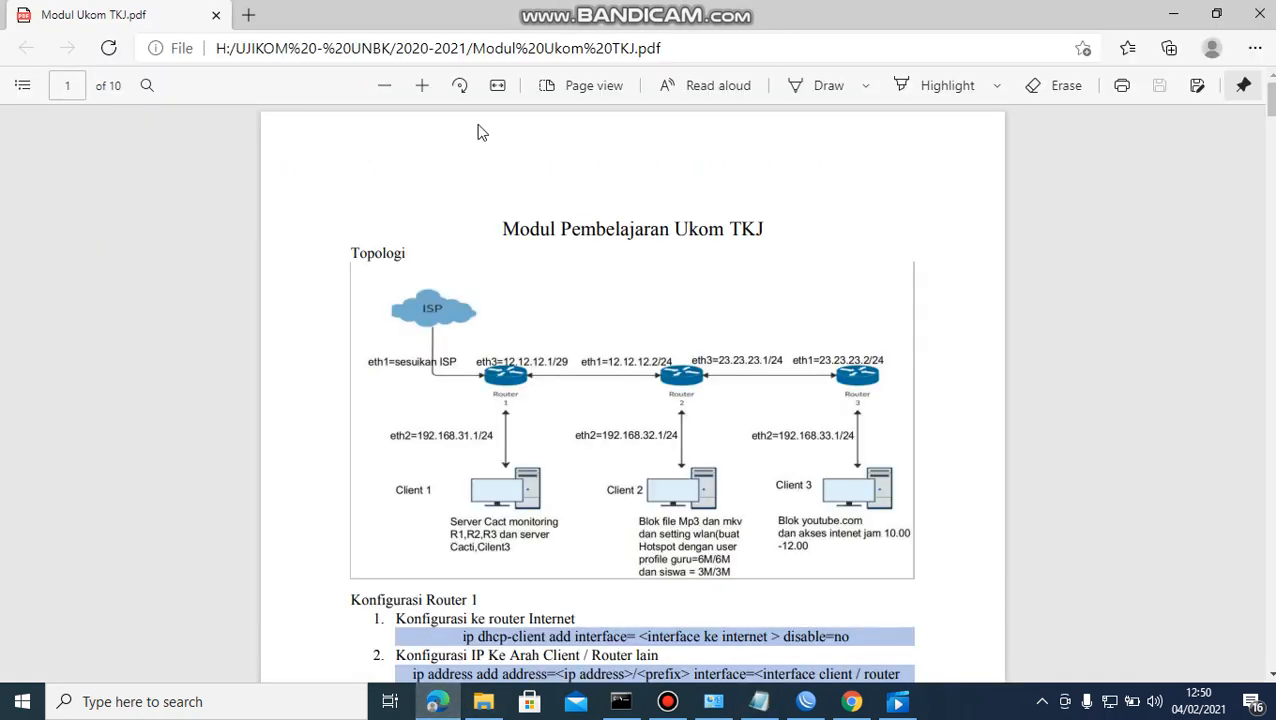
Zoom into the PDF topology to read the guru 6M/6M and siswa 3M/3M limits, then go to Chrome.
click(422, 86)
click(422, 86)
click(422, 86)
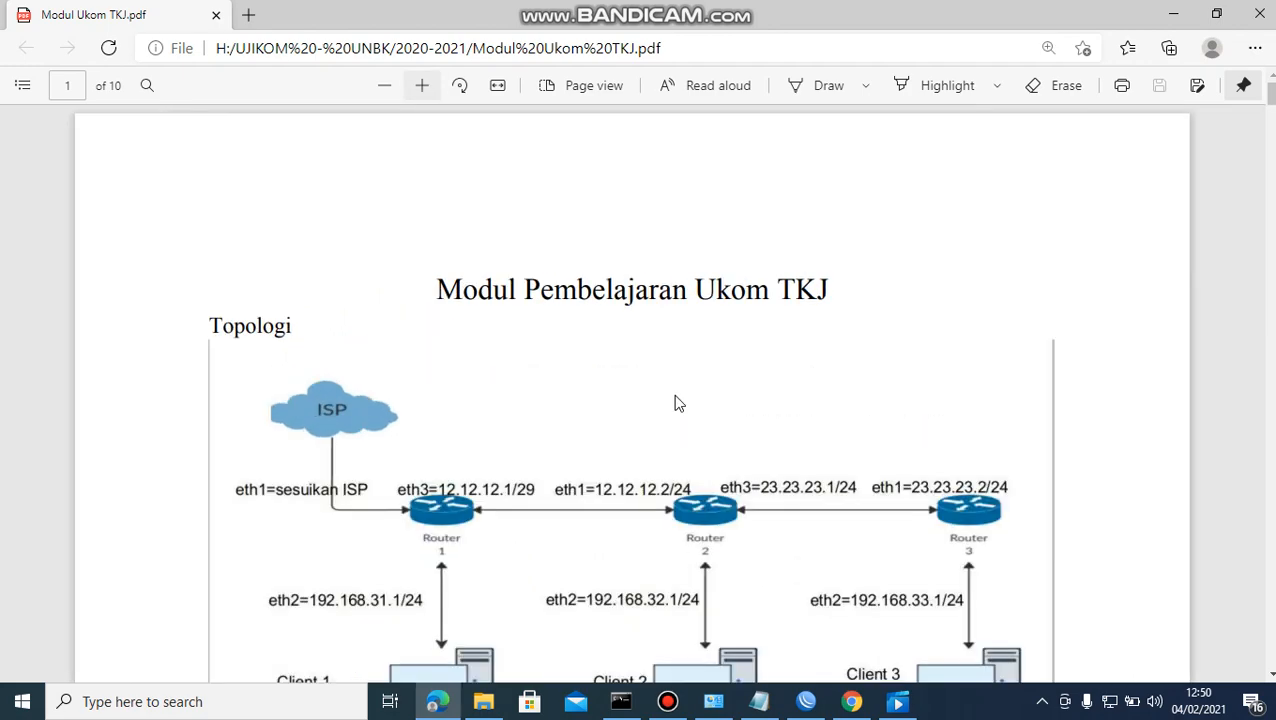
scroll(818, 548, down, 5)
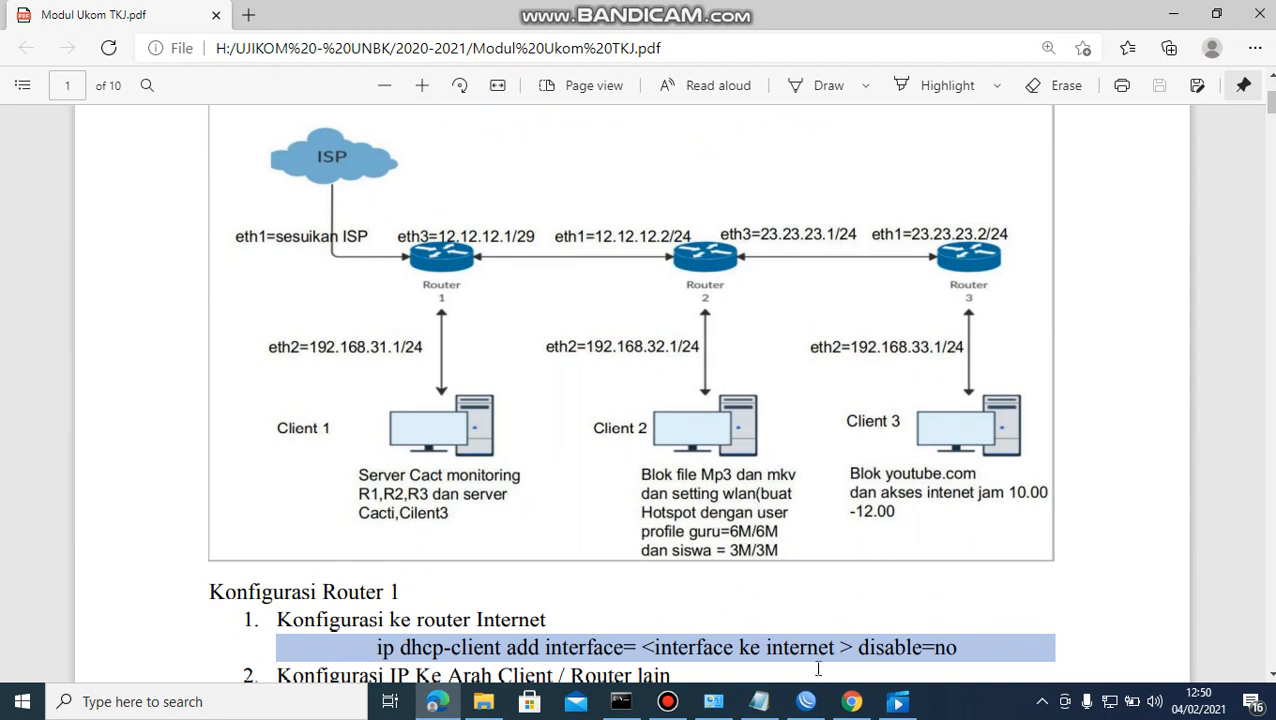
click(822, 705)
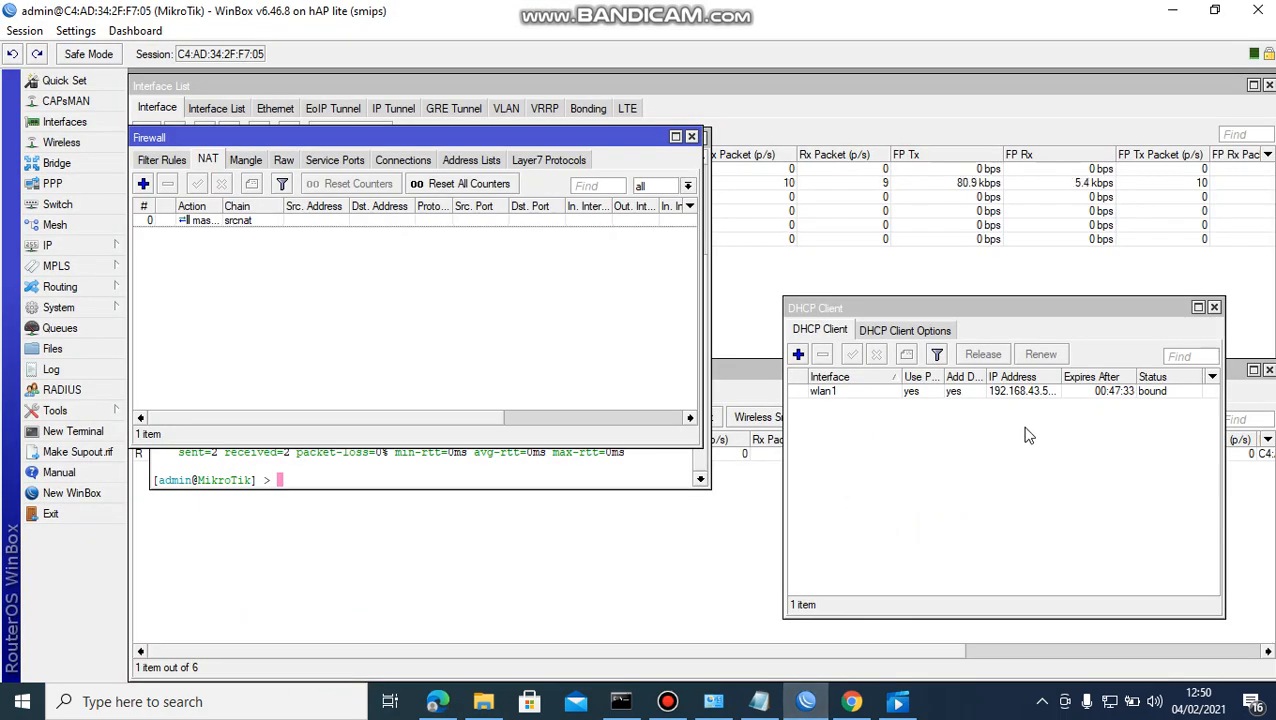
click(851, 701)
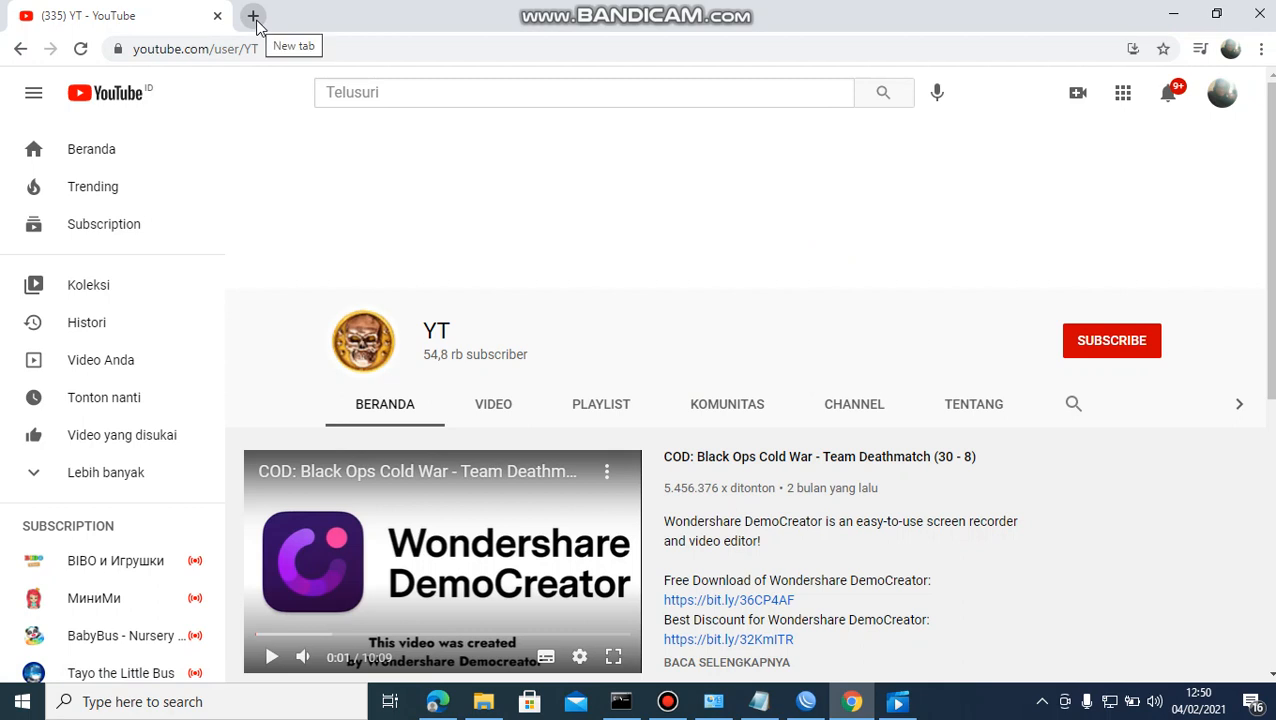
Run Google's speed test, measuring 5.03 Mbps download and 9.20 Mbps upload.
click(277, 46)
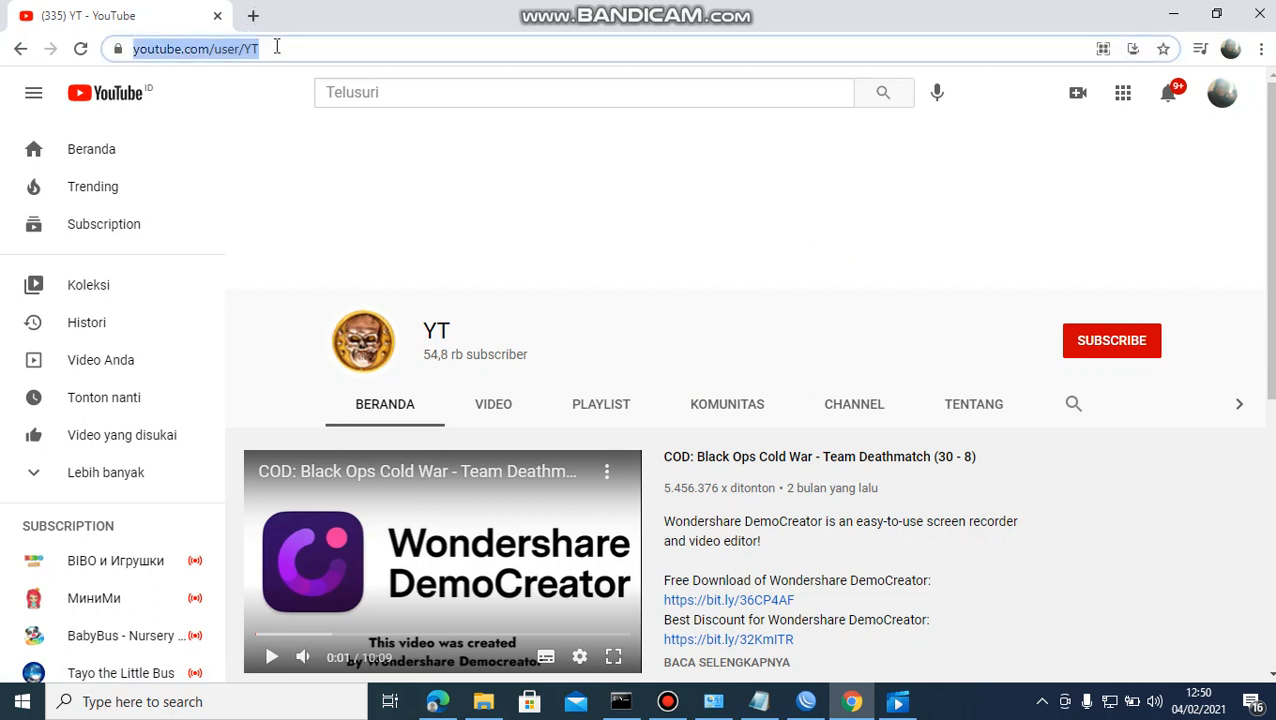
text(speedtest)
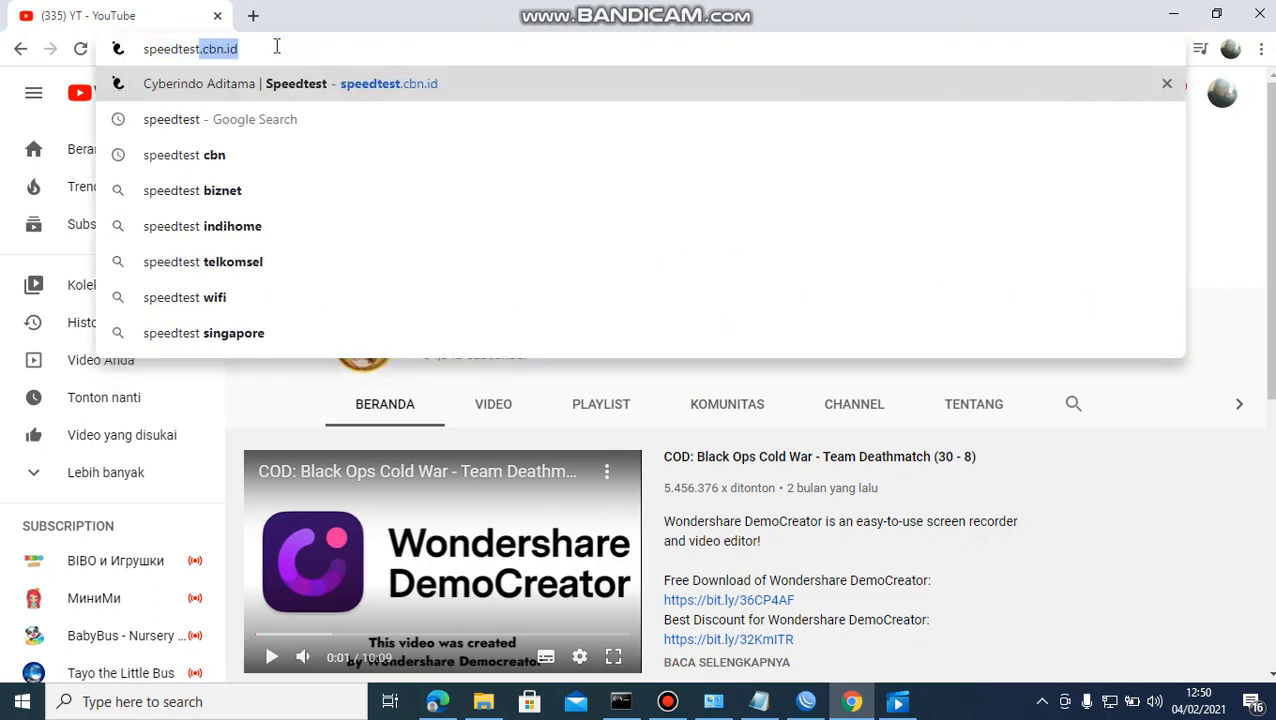
key(Delete)
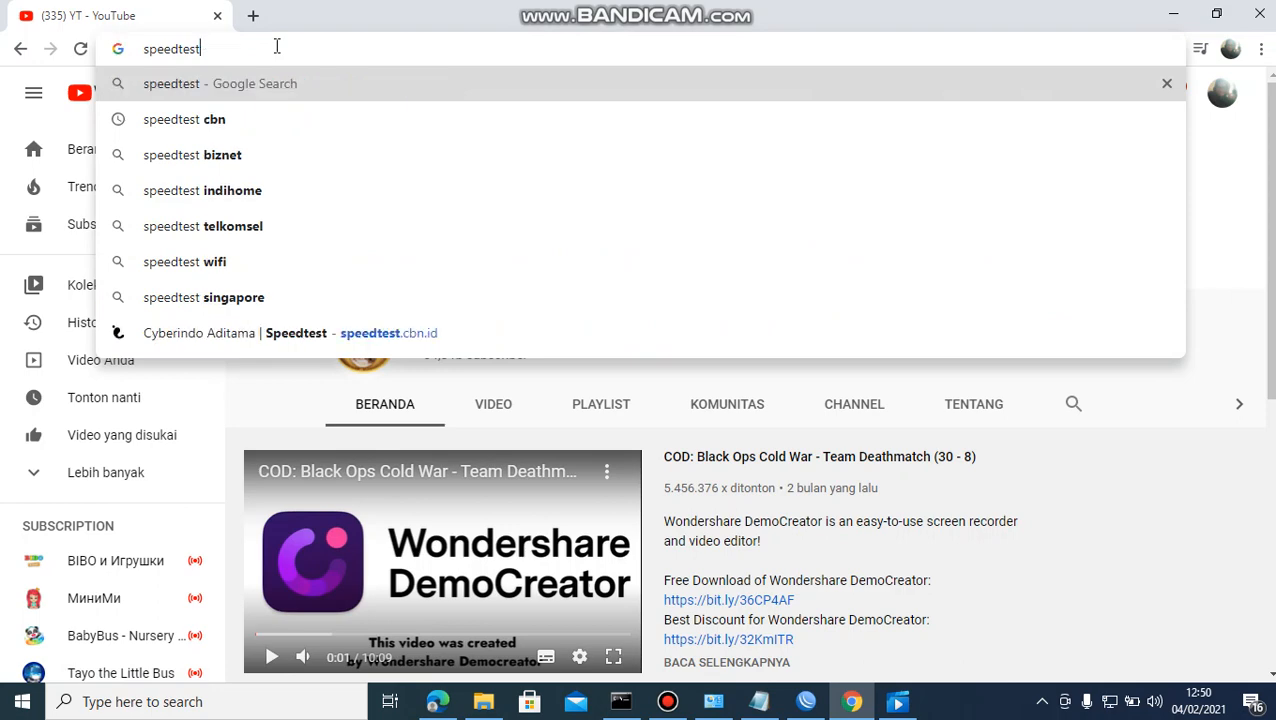
key(Return)
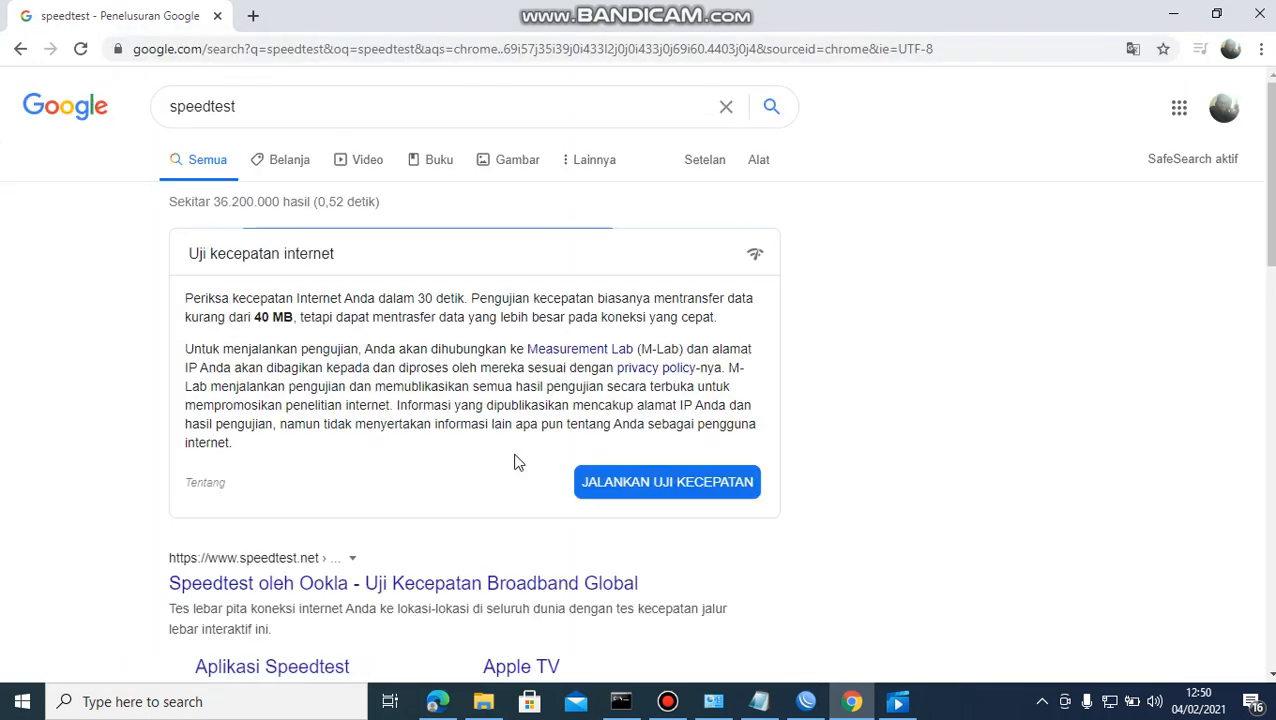
click(670, 482)
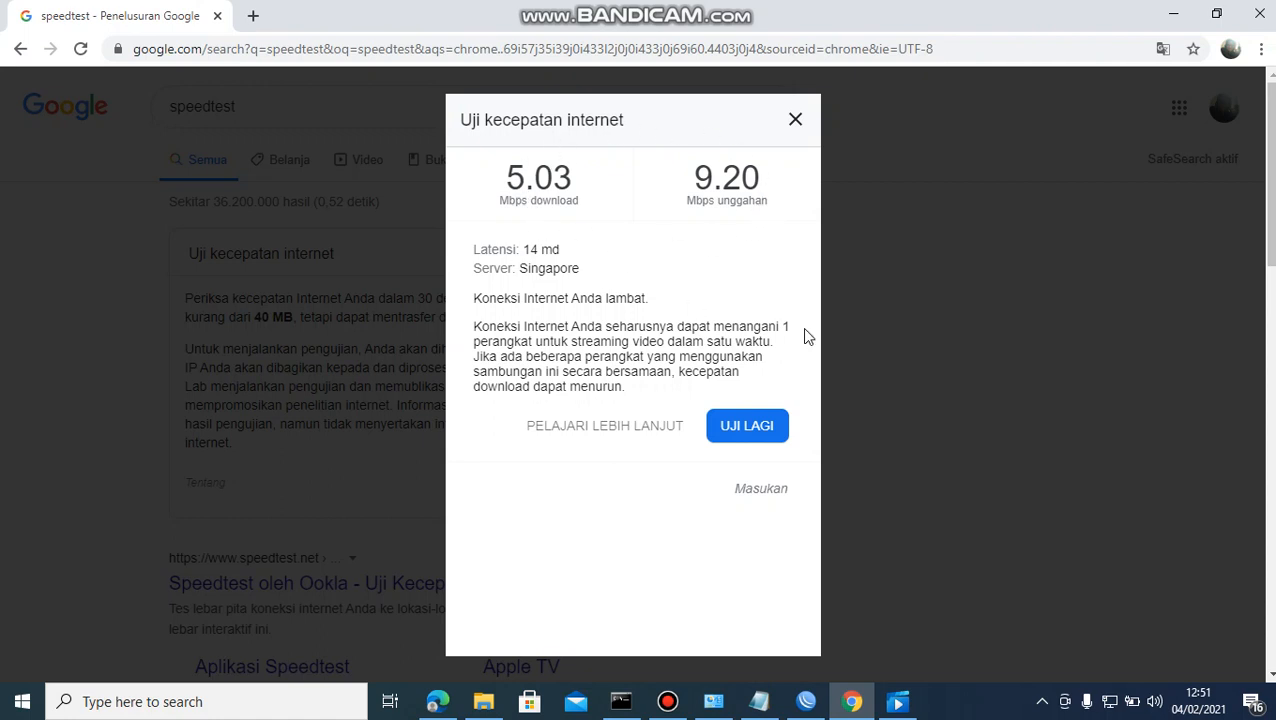
click(806, 701)
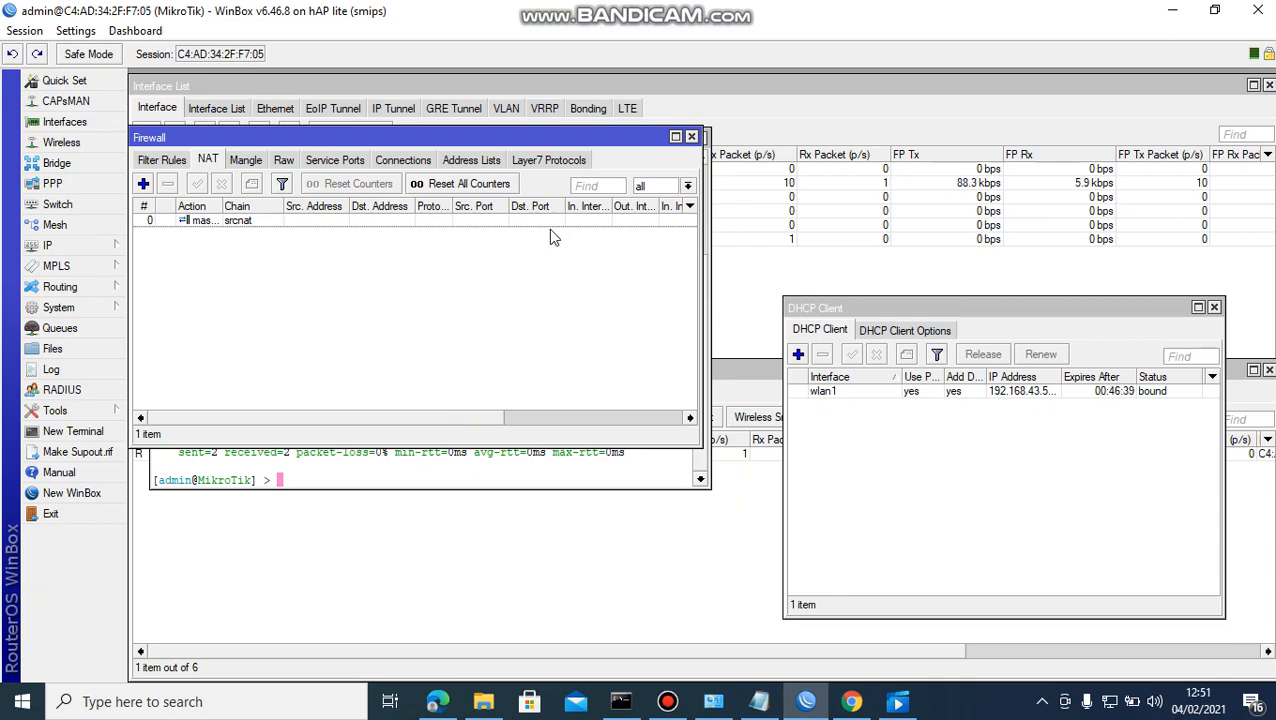
Close the Firewall, Terminal and Address List windows and go to IP > Hotspot.
click(691, 138)
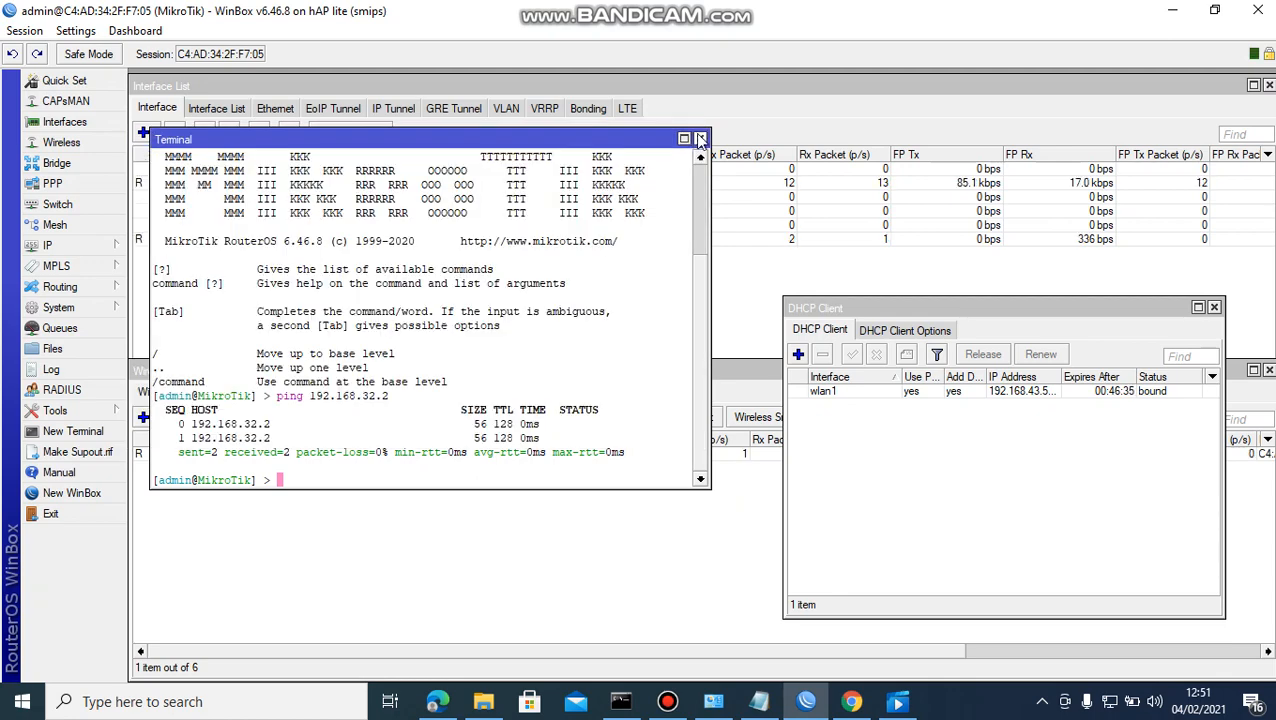
click(698, 139)
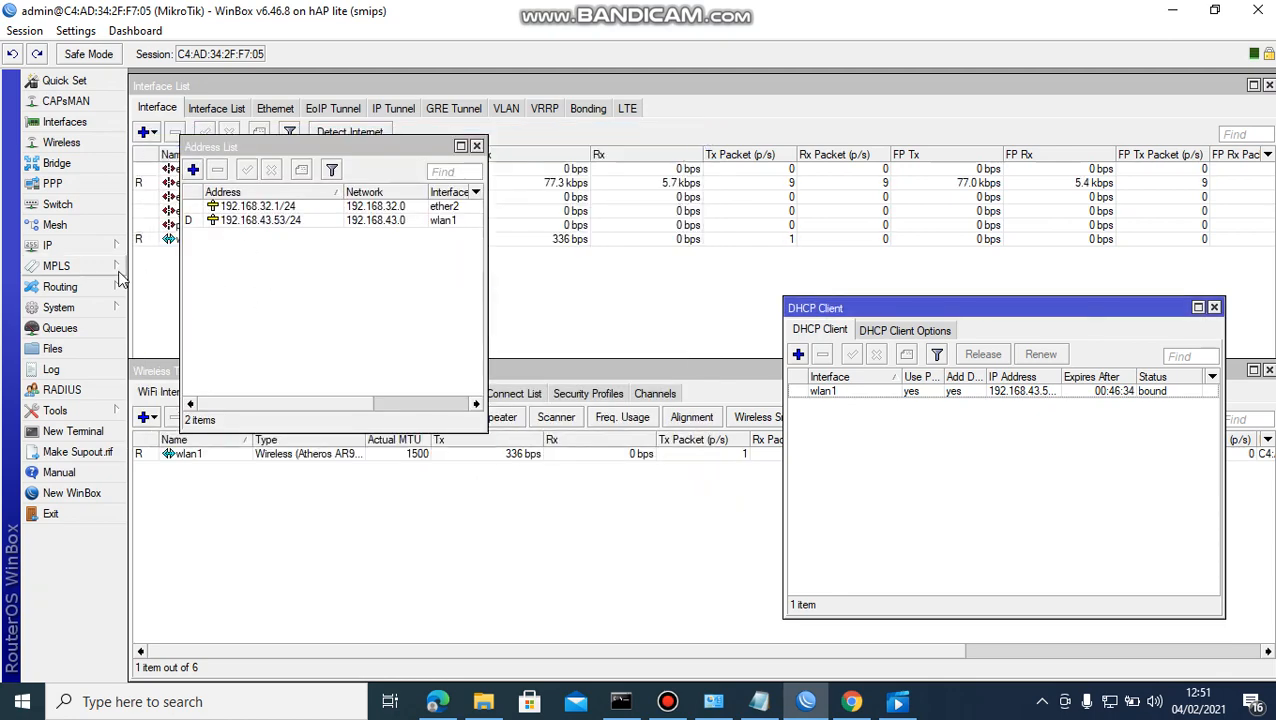
click(476, 146)
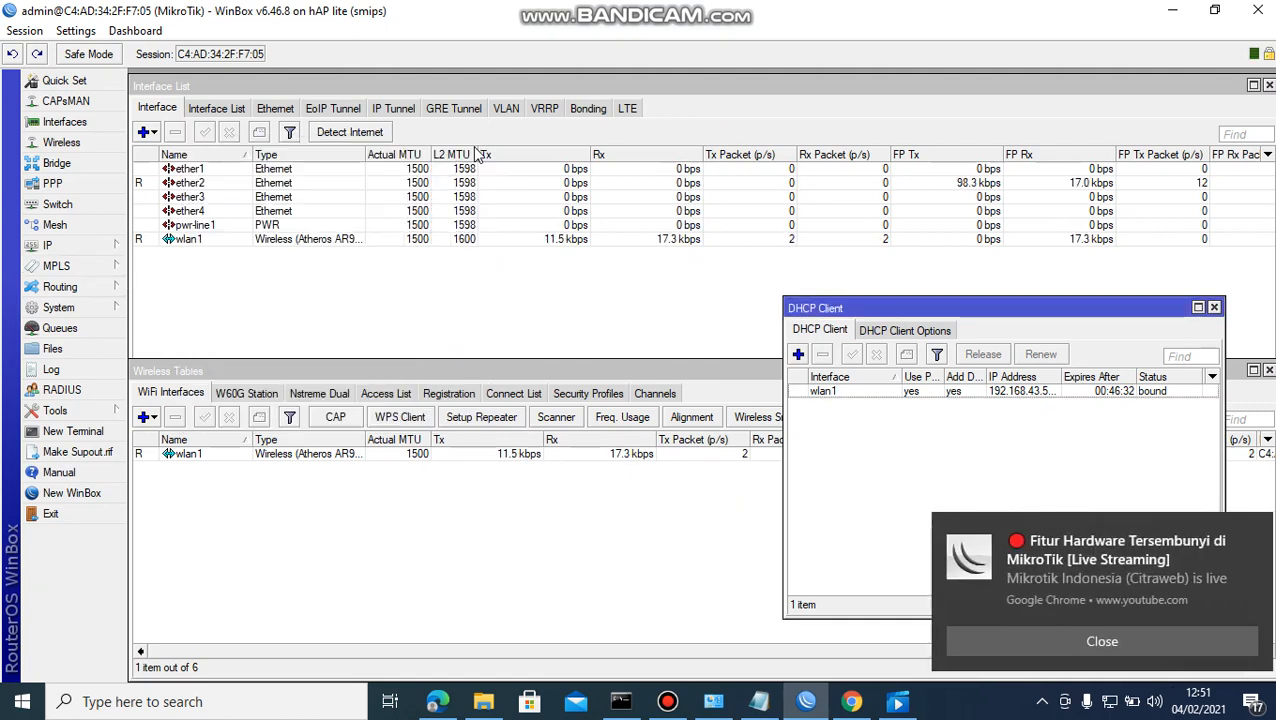
click(98, 249)
click(212, 388)
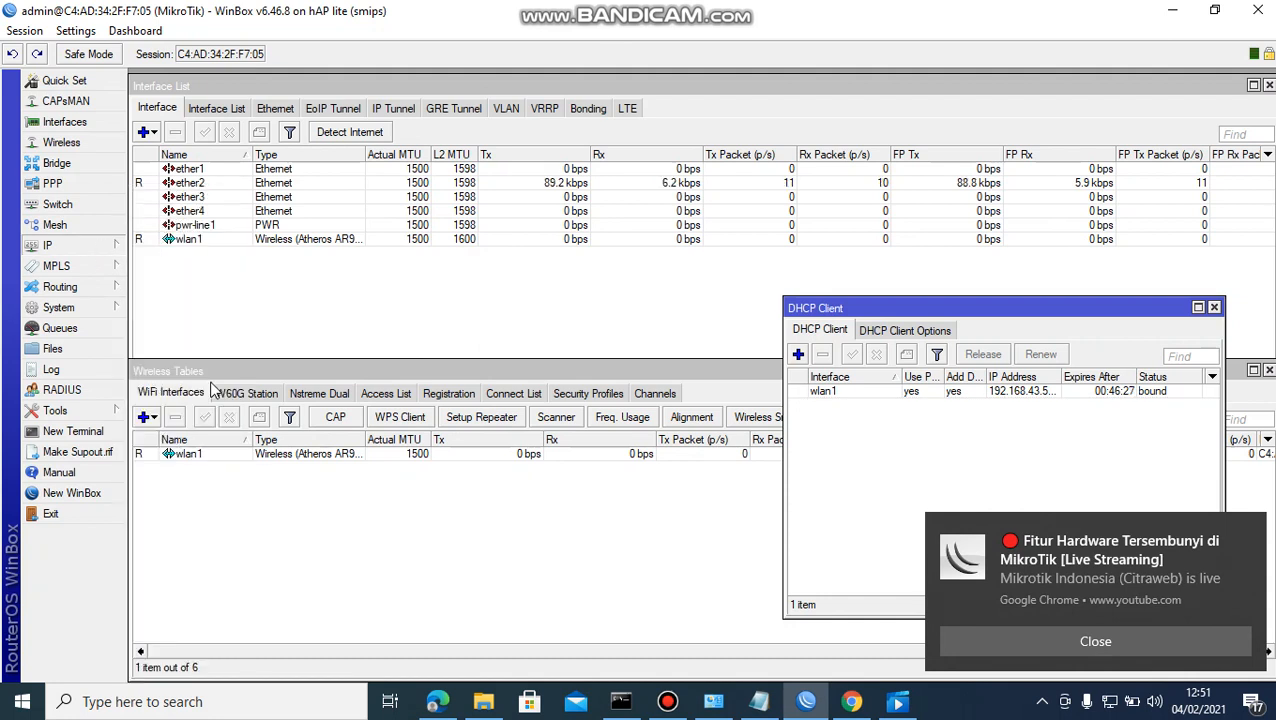
Check the empty Hotspot Servers list and launch the Hotspot Setup wizard.
click(525, 333)
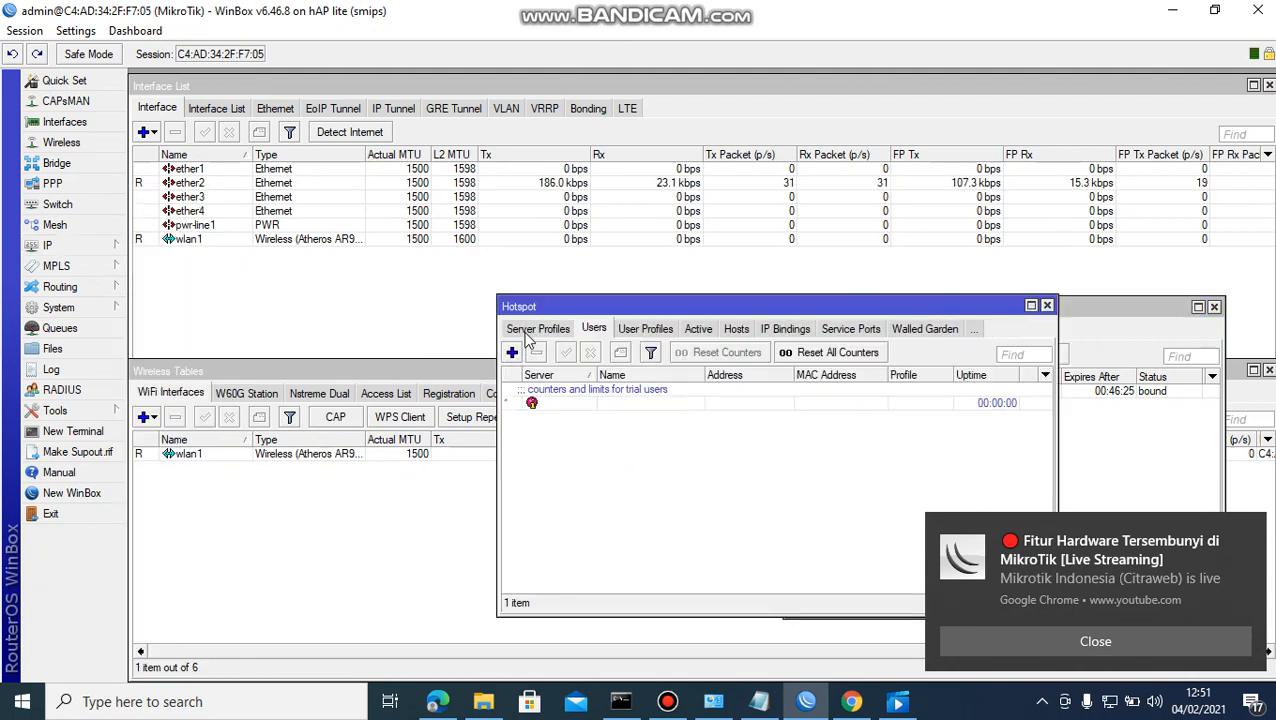
click(530, 336)
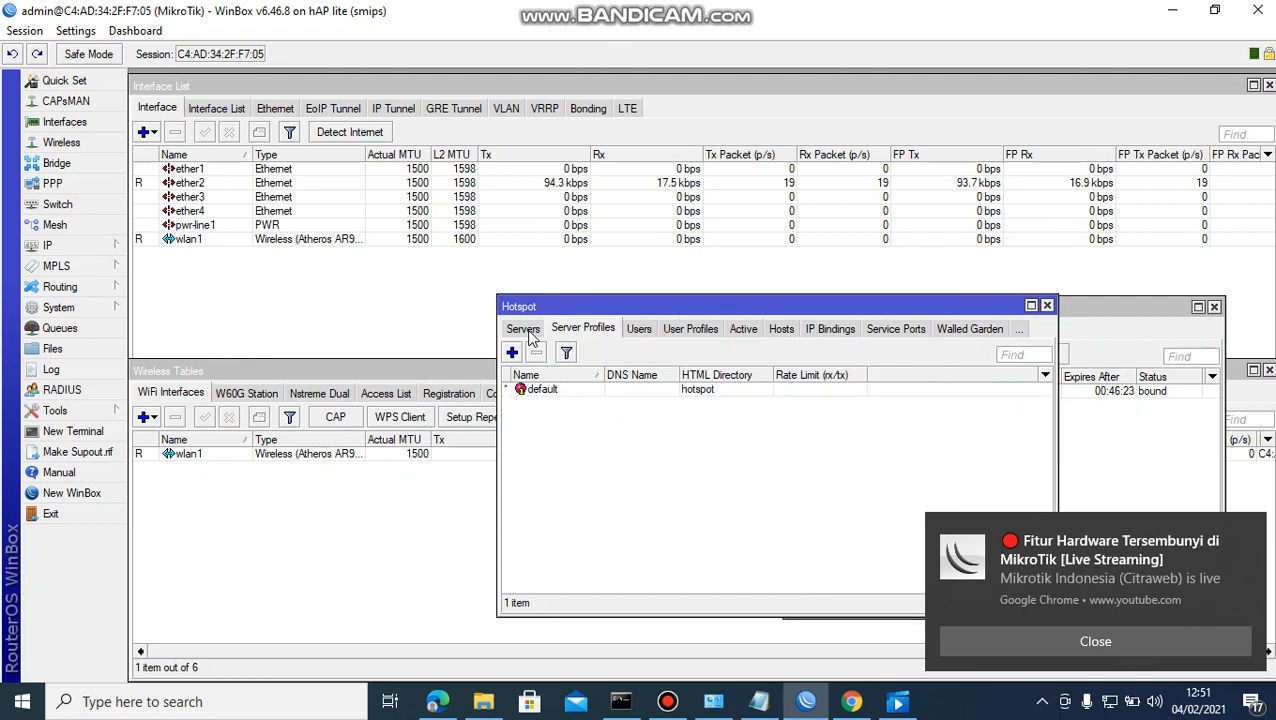
click(527, 331)
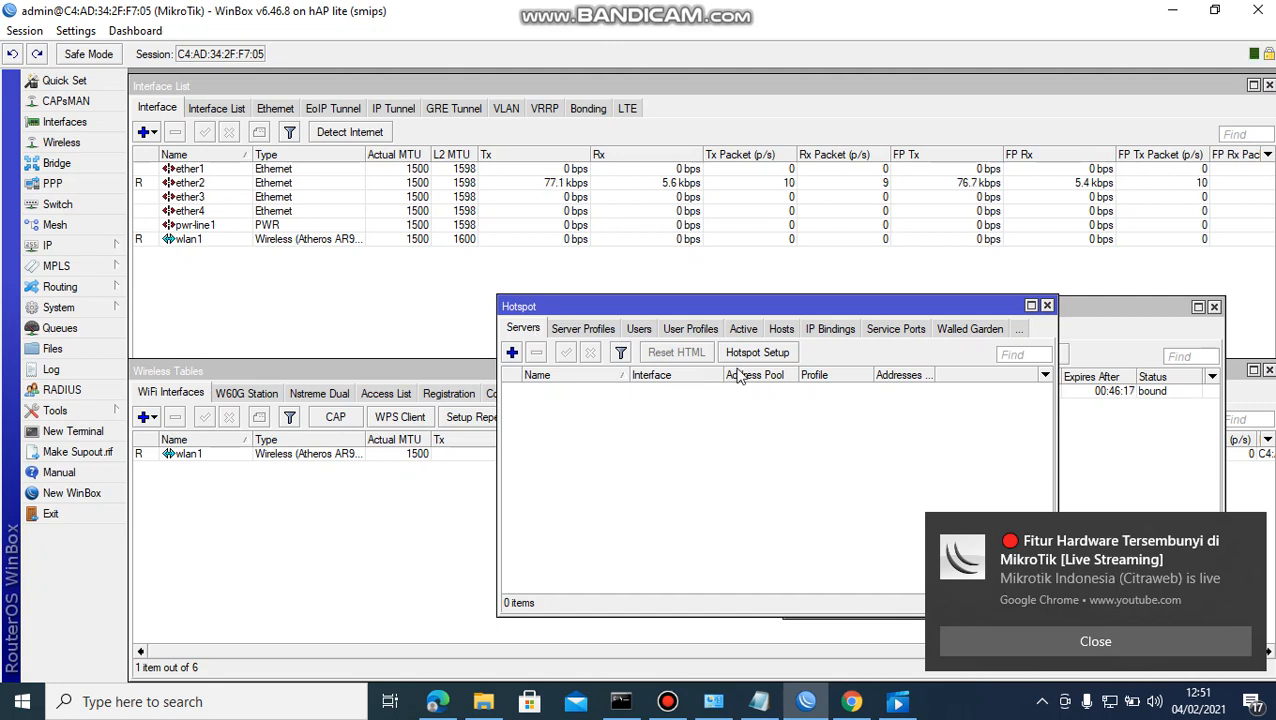
click(772, 354)
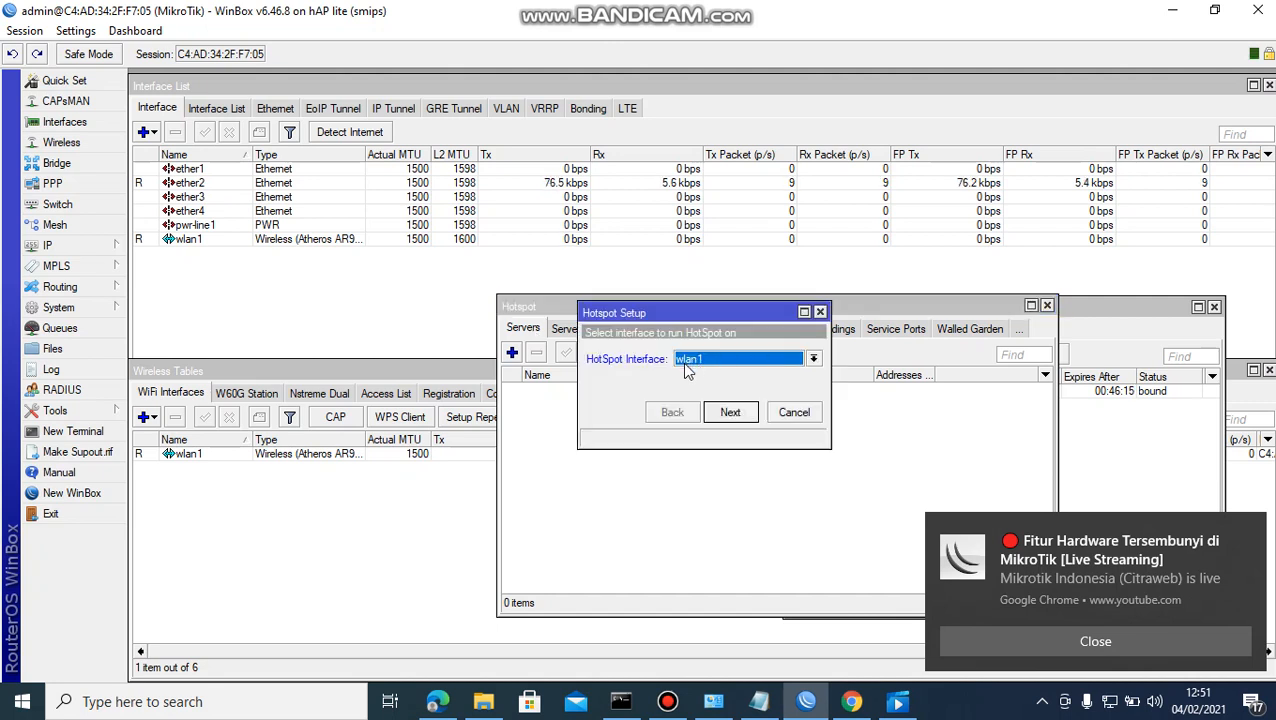
Put the hotspot on ether2 with 192.168.32.1/24 masquerading, default pool, no certificate, default SMTP.
click(815, 361)
click(730, 386)
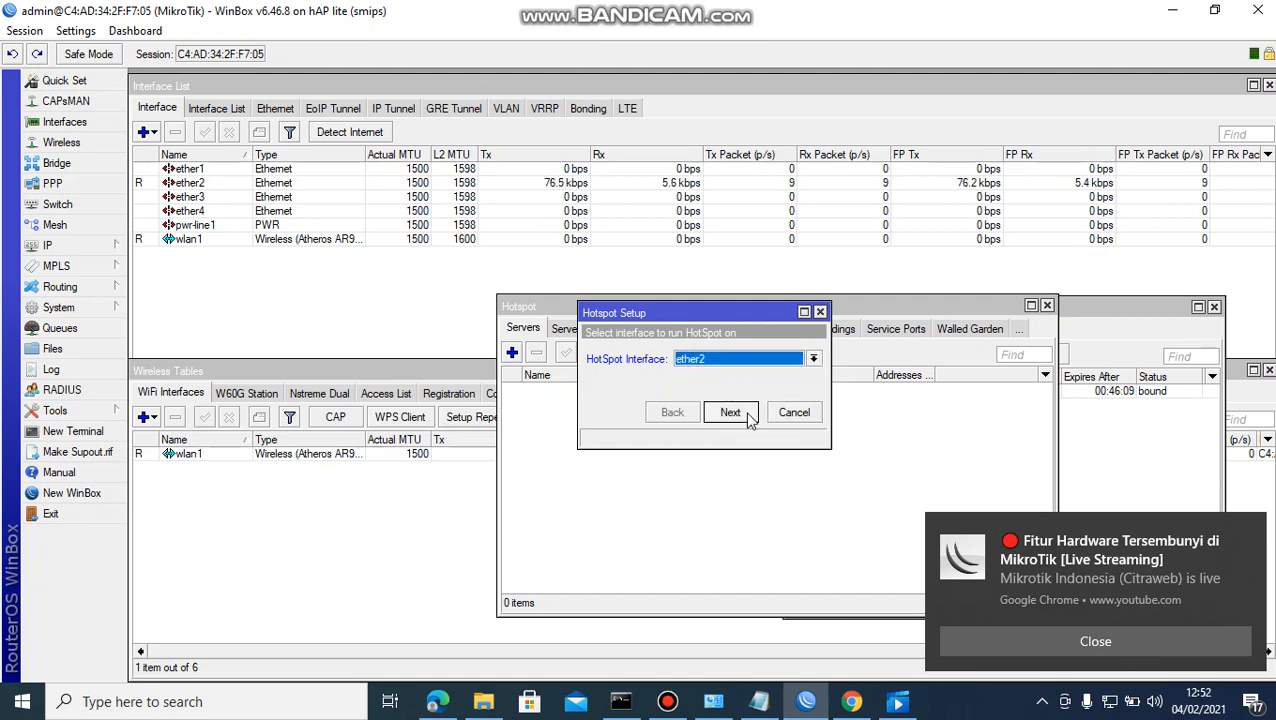
click(740, 412)
click(1208, 655)
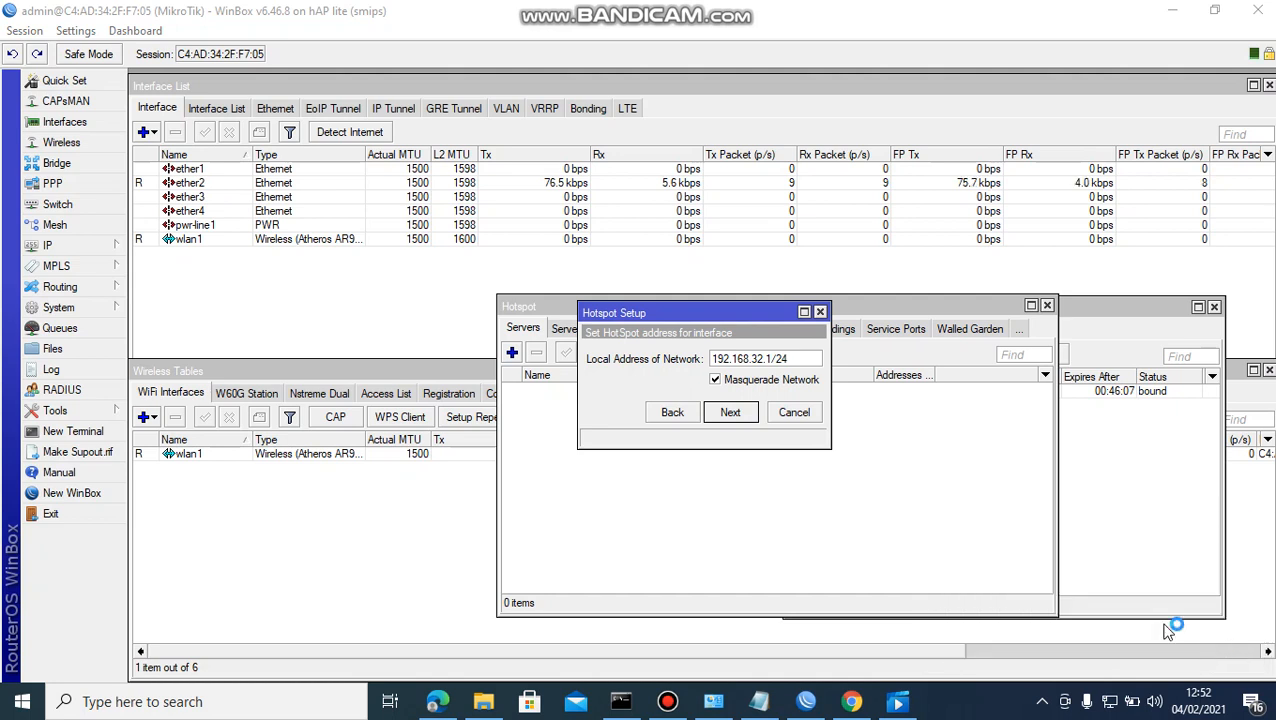
double_click(773, 366)
click(728, 414)
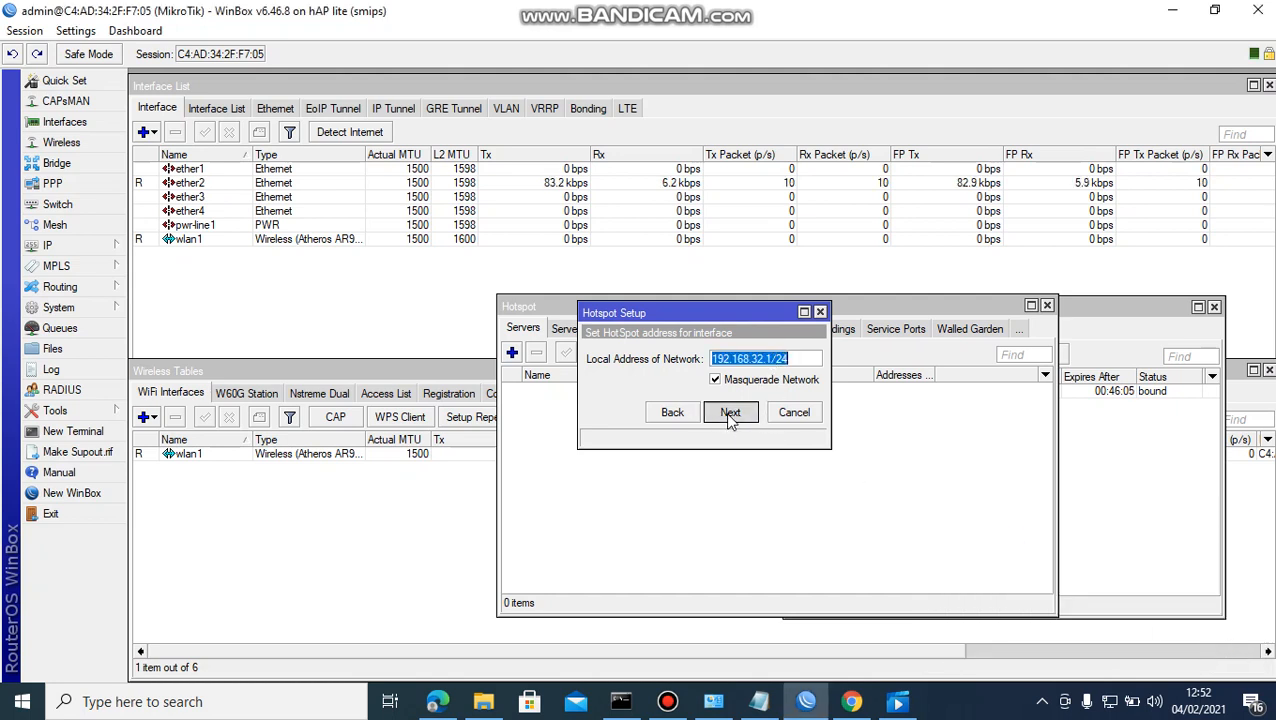
click(730, 414)
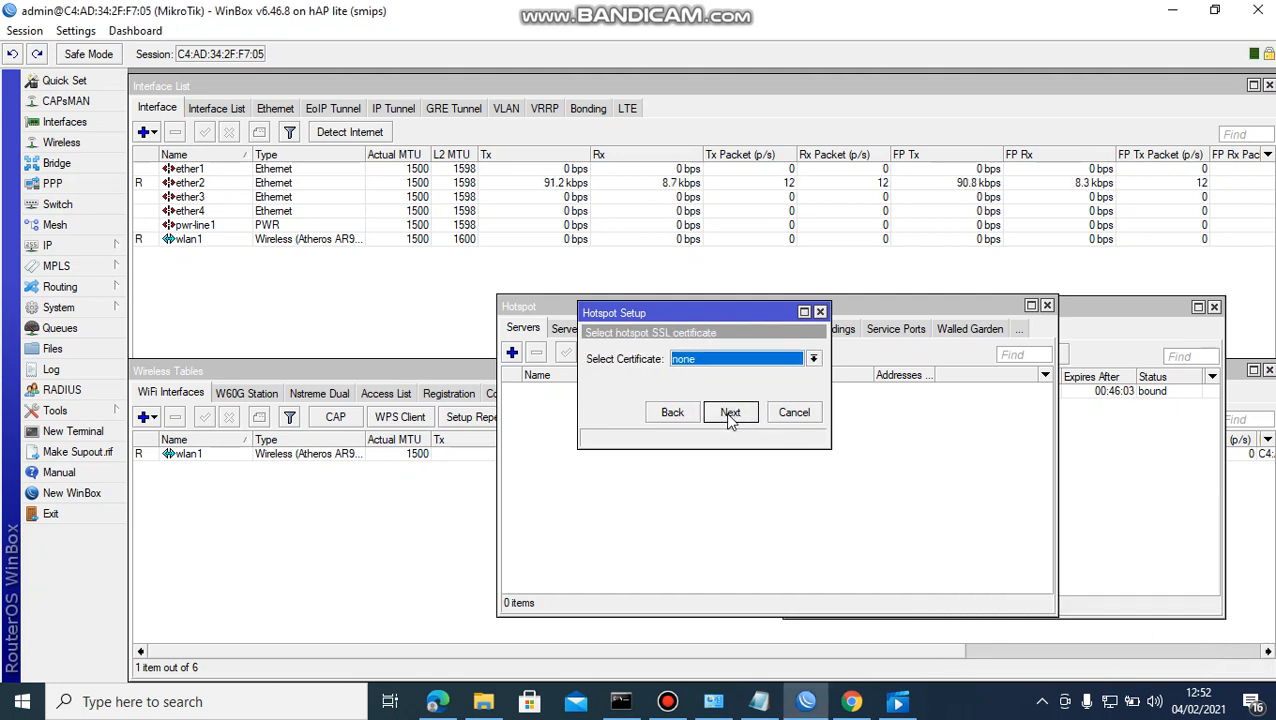
click(730, 414)
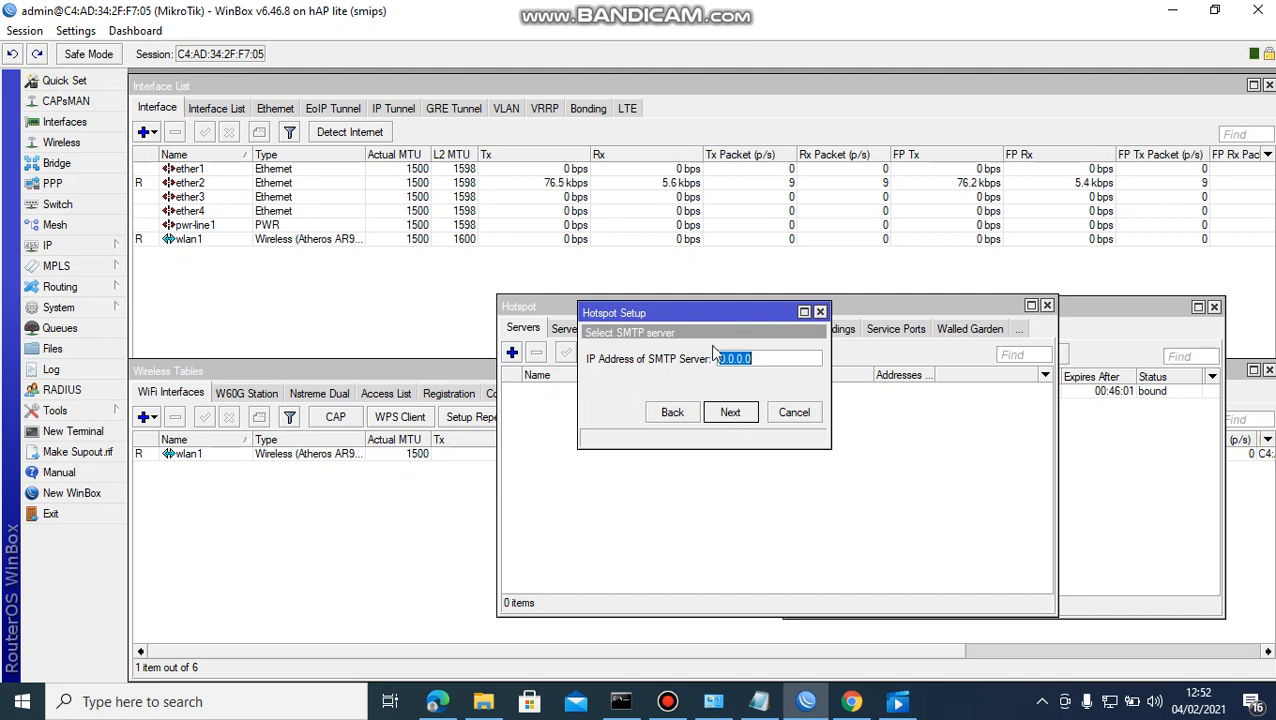
click(749, 418)
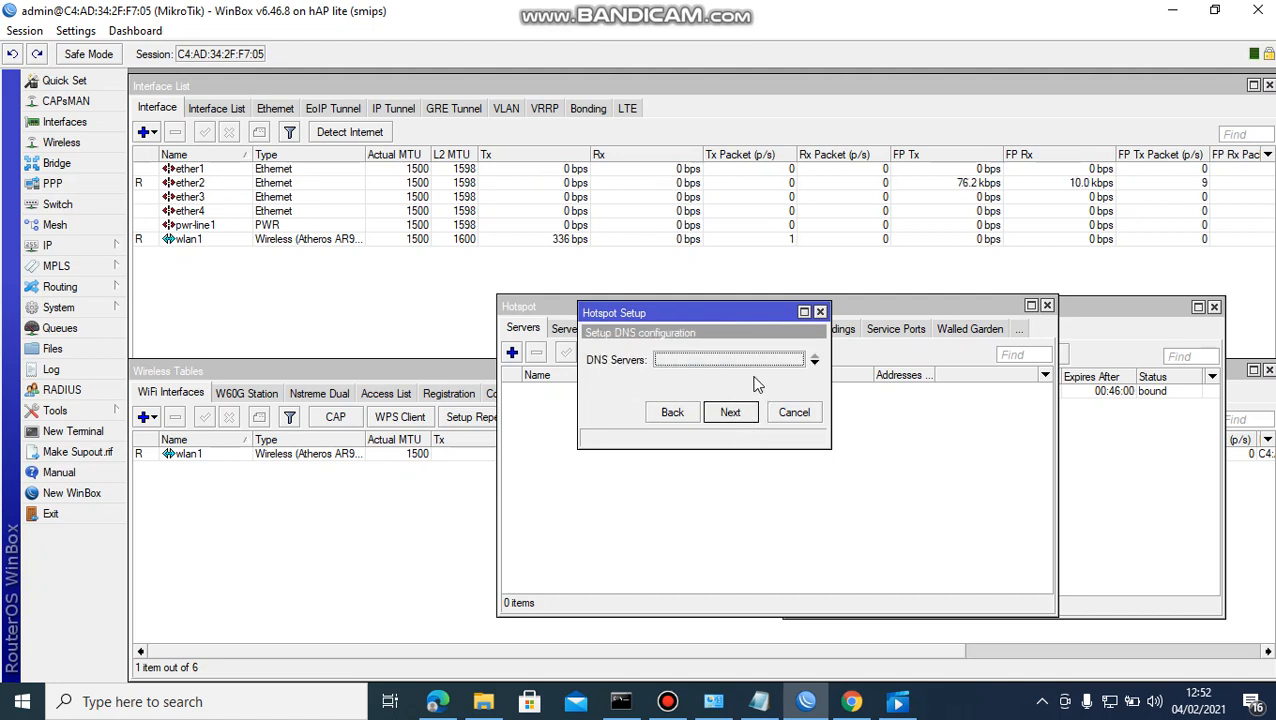
Set the hotspot DNS server to 8.8.8.8 and DNS name to anaktkj.com.
text(8)
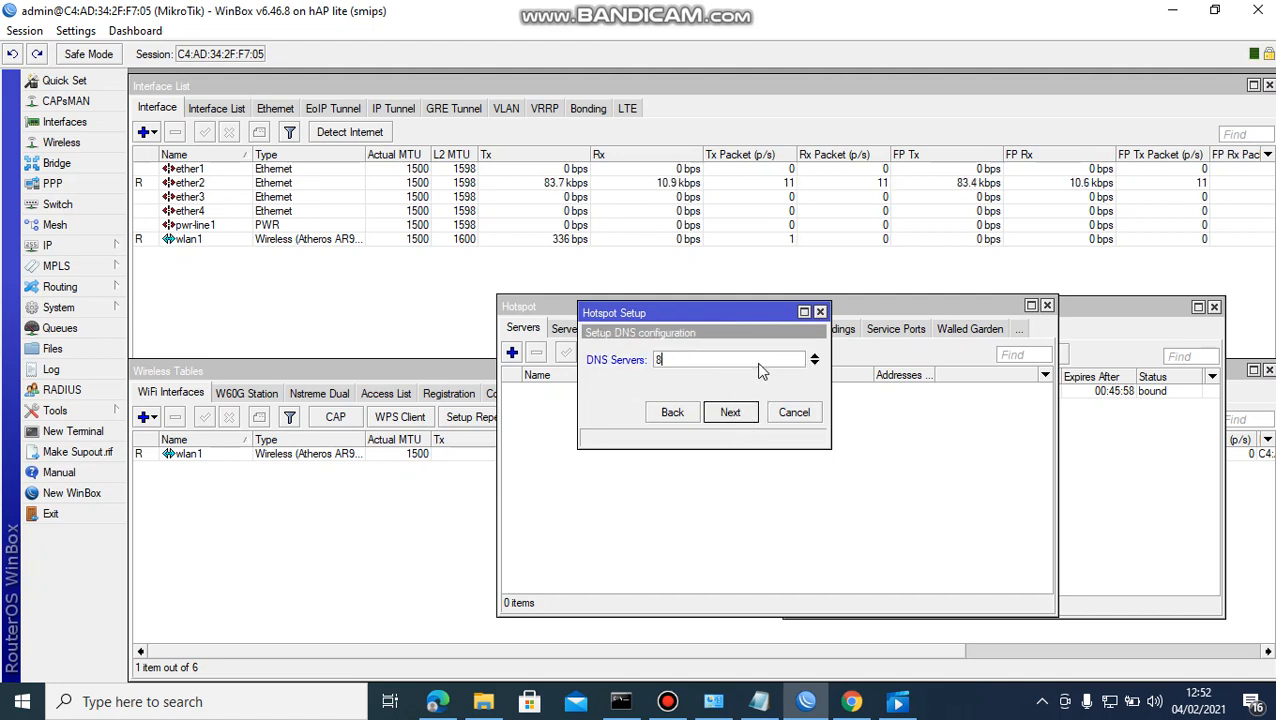
text(.8.8.8)
click(733, 415)
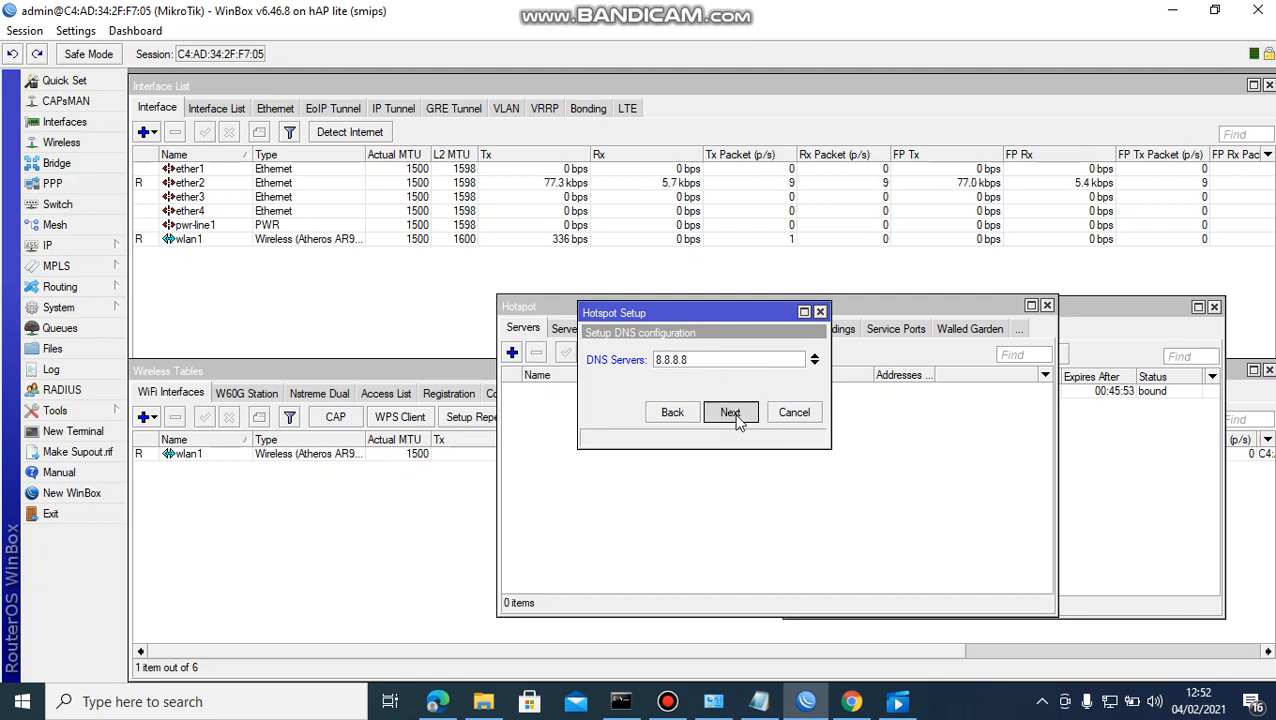
click(703, 357)
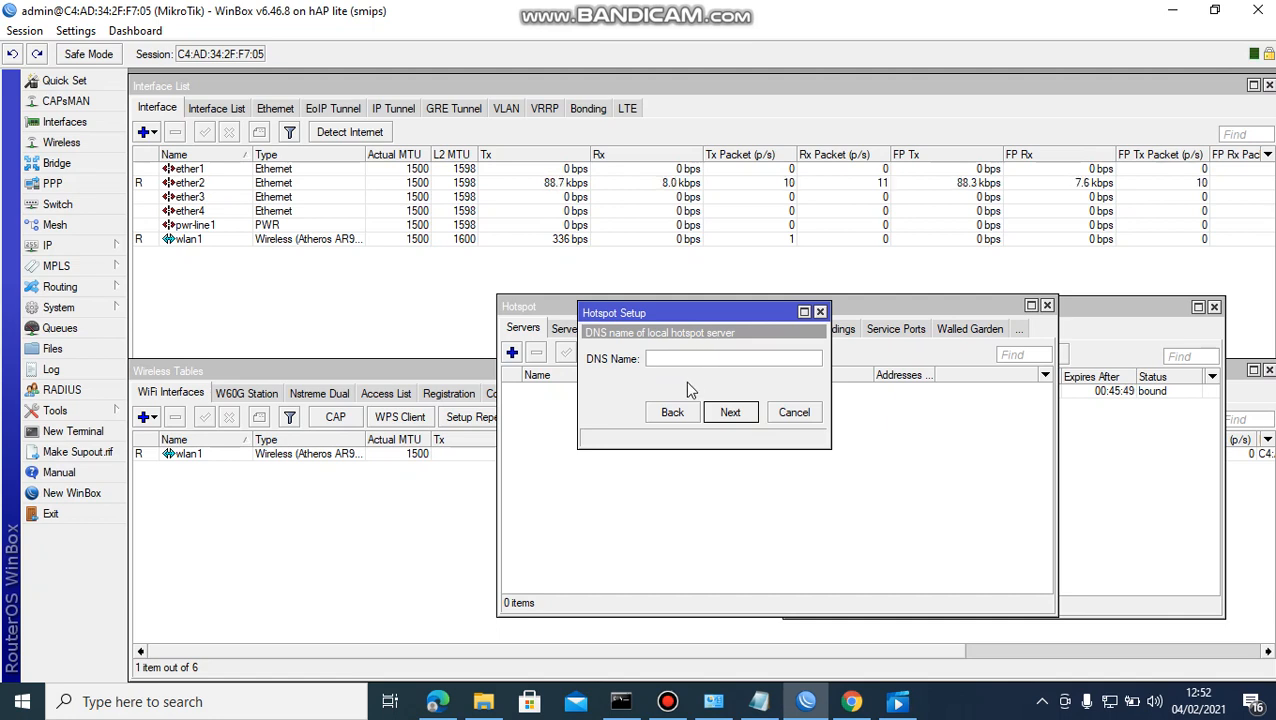
text(kt)
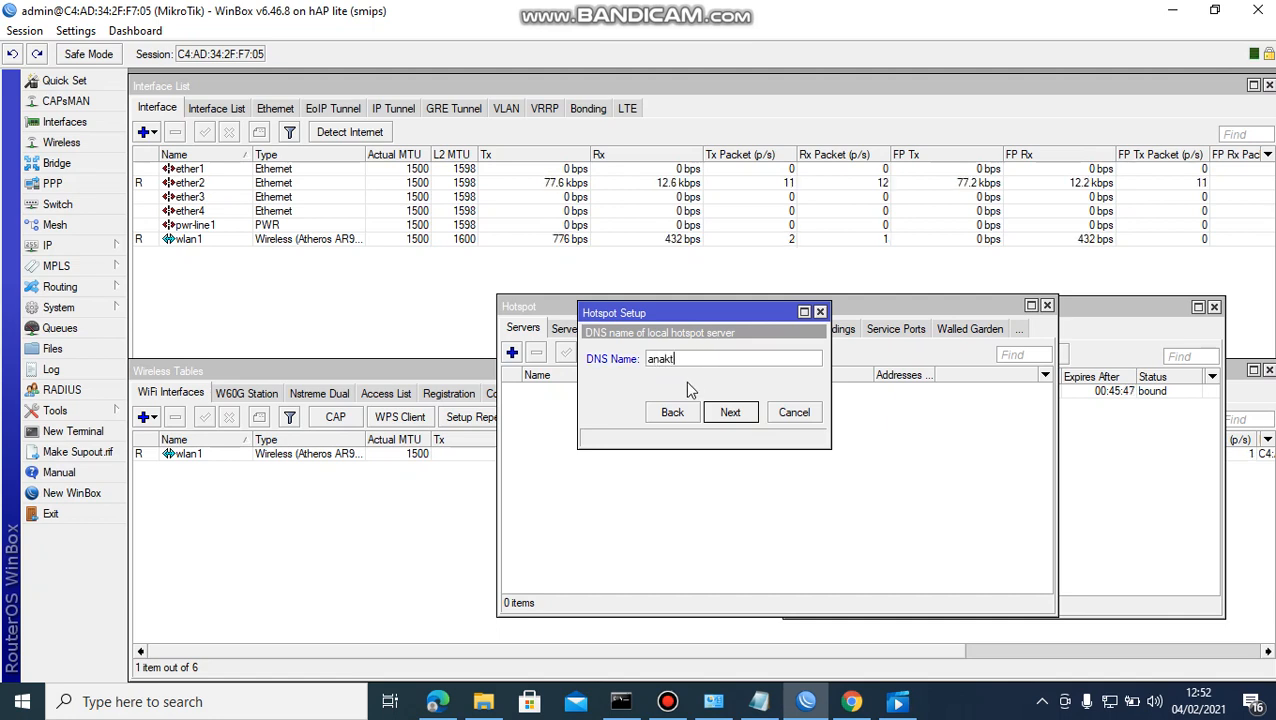
text(kj)
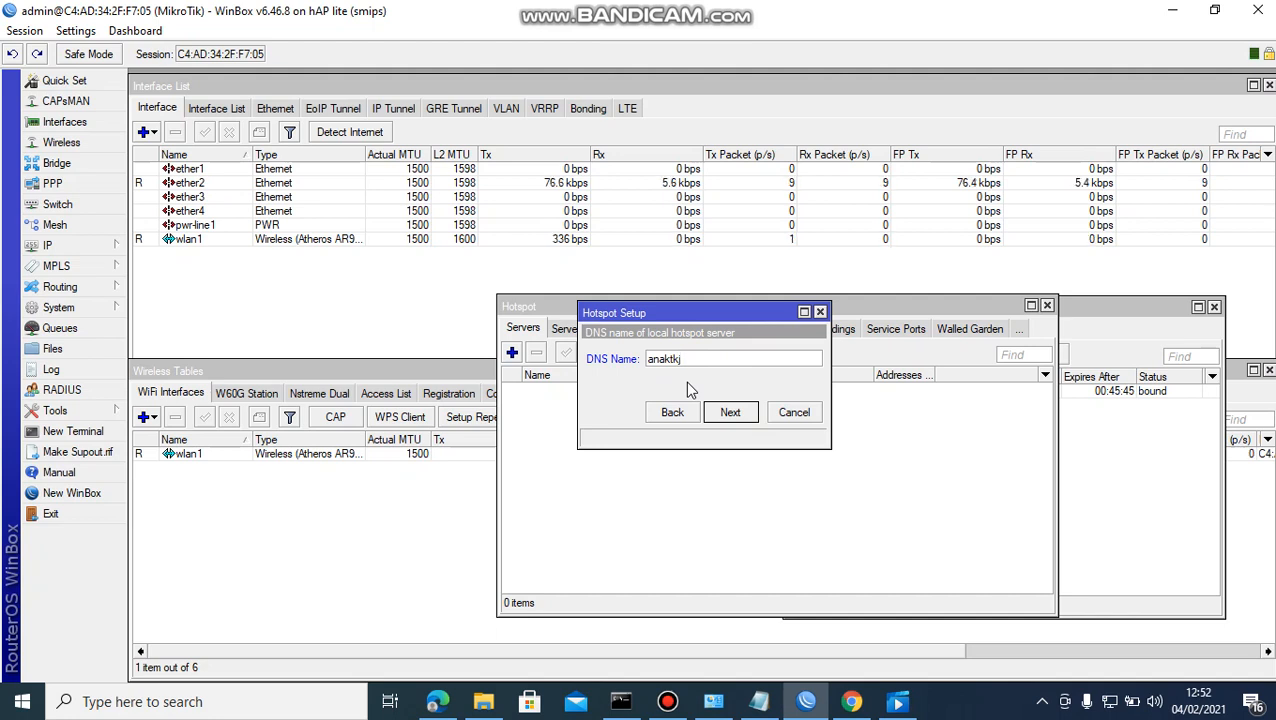
text(.com)
click(750, 414)
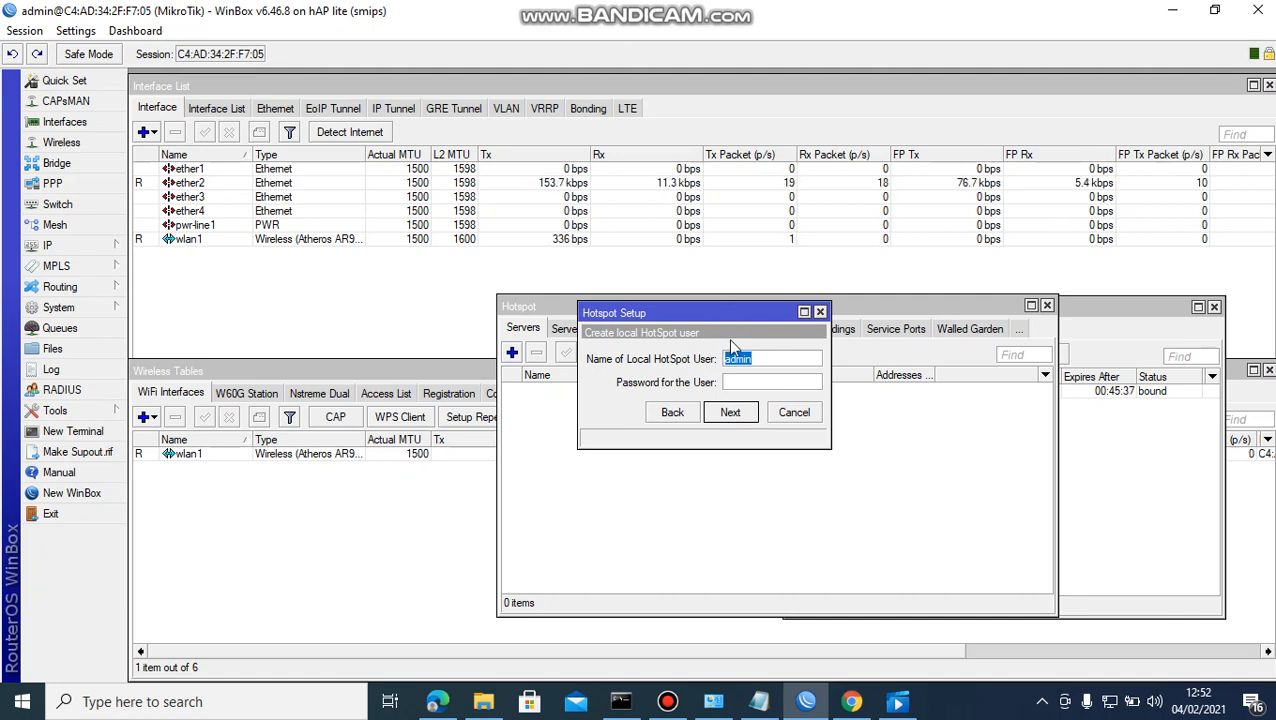
Create local hotspot user tkj with its password and finish the wizard.
text(tkj)
click(753, 381)
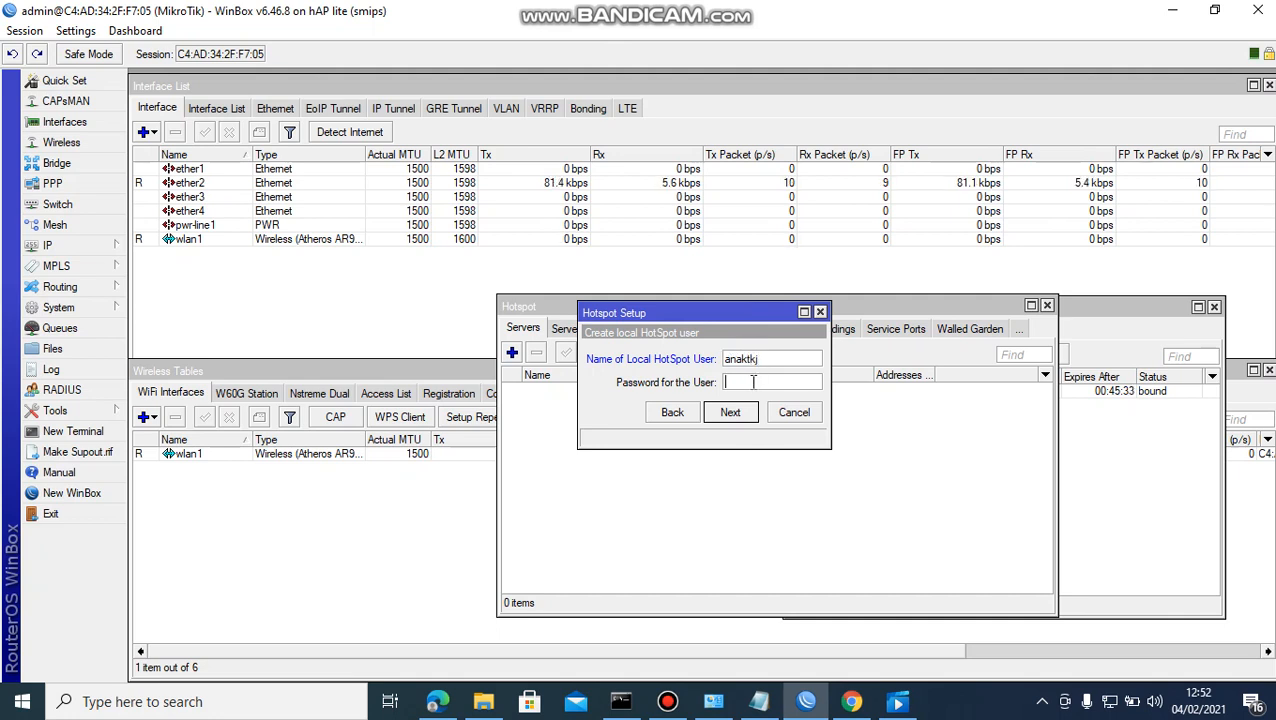
text(123)
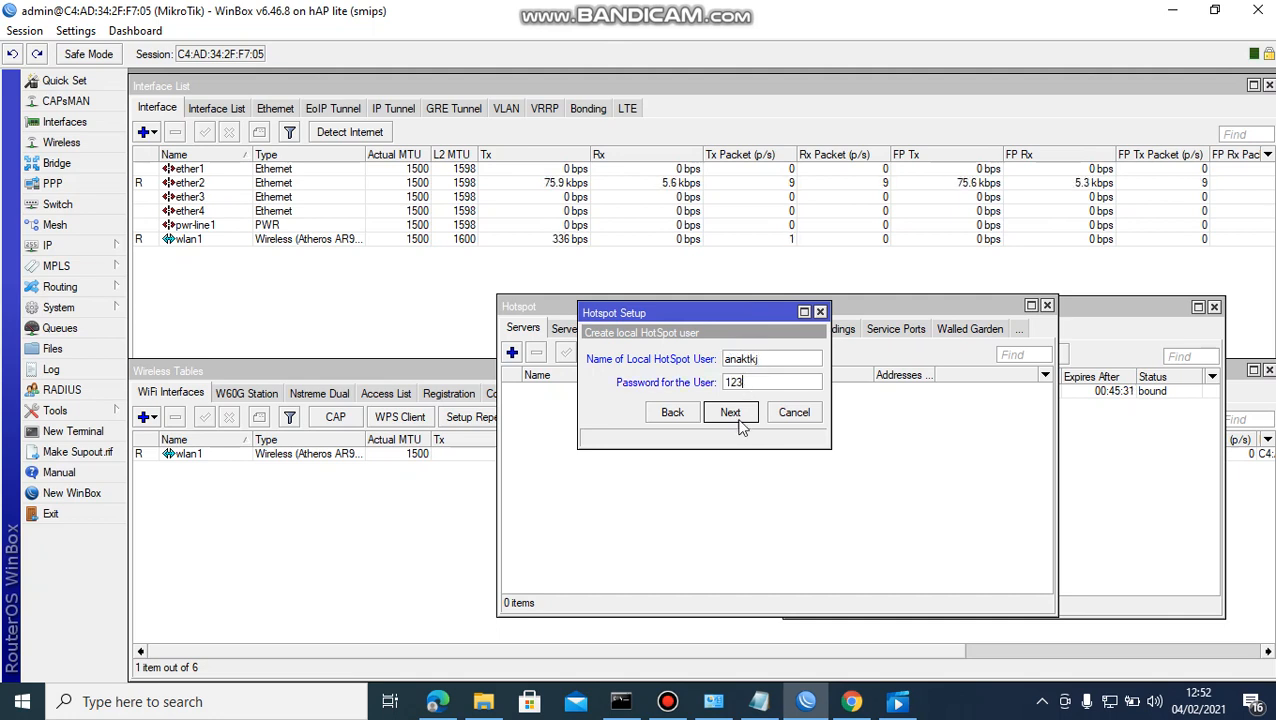
click(741, 424)
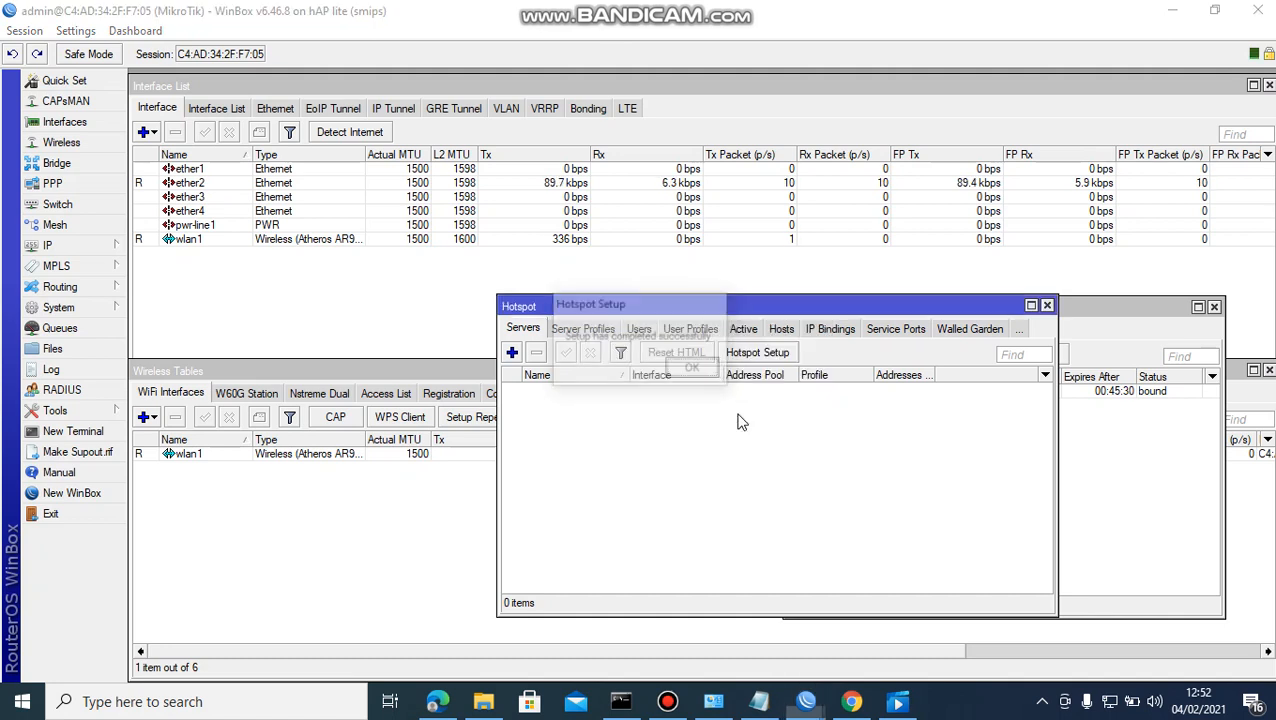
Dismiss the setup-complete notice so hotspot1 on ether2 is listed, then return to Chrome.
click(694, 369)
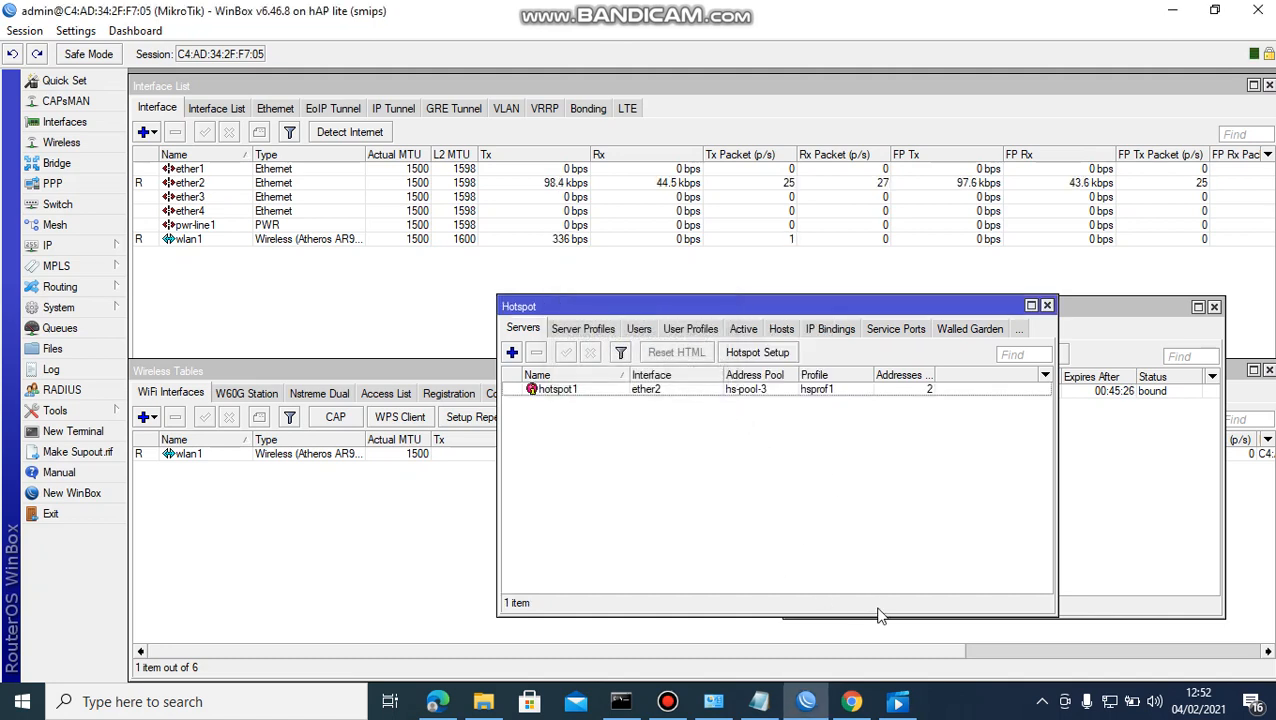
click(852, 702)
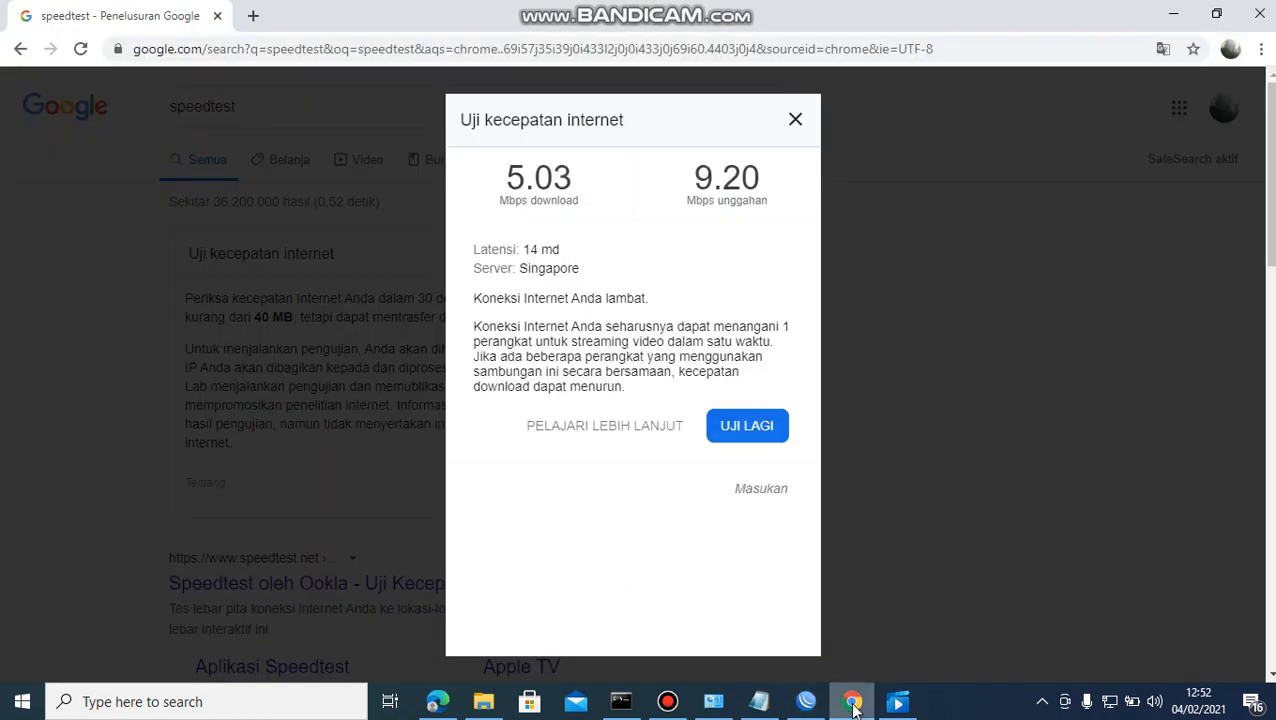
Search yt in a new tab, check the network and reload, then begin entering 192.168.31.1.
click(252, 17)
click(251, 48)
text(yt)
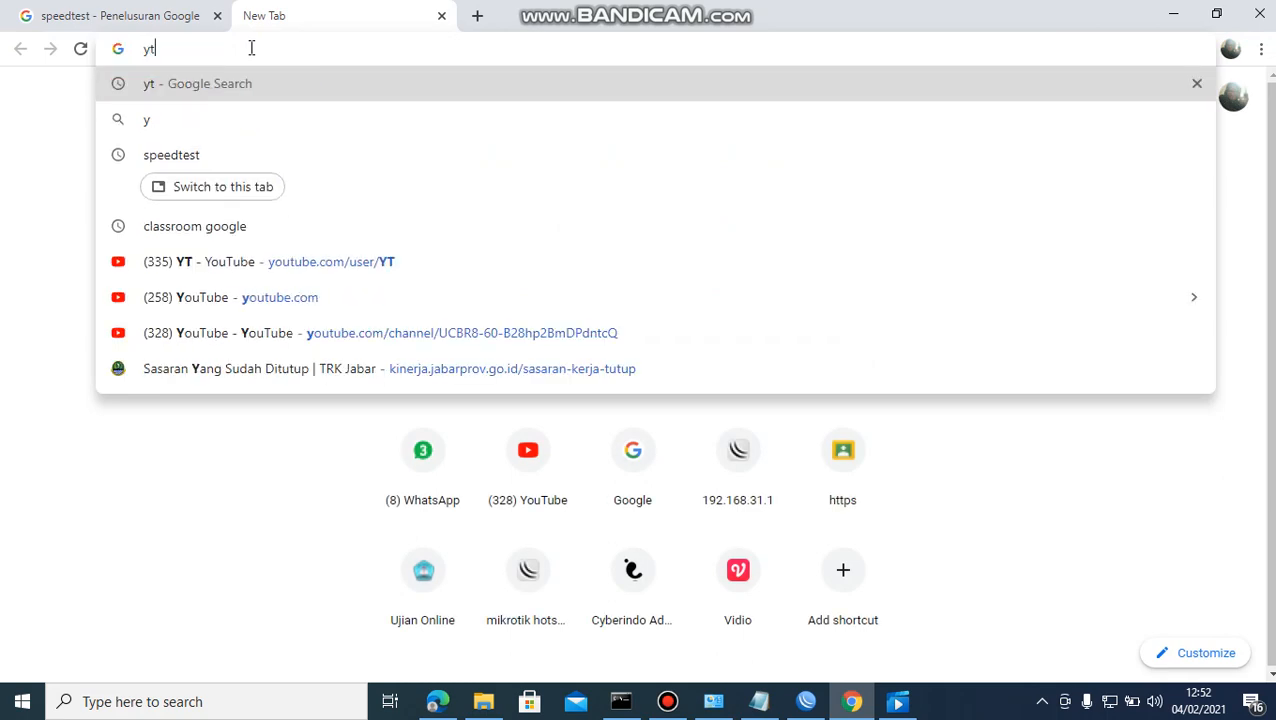
key(Return)
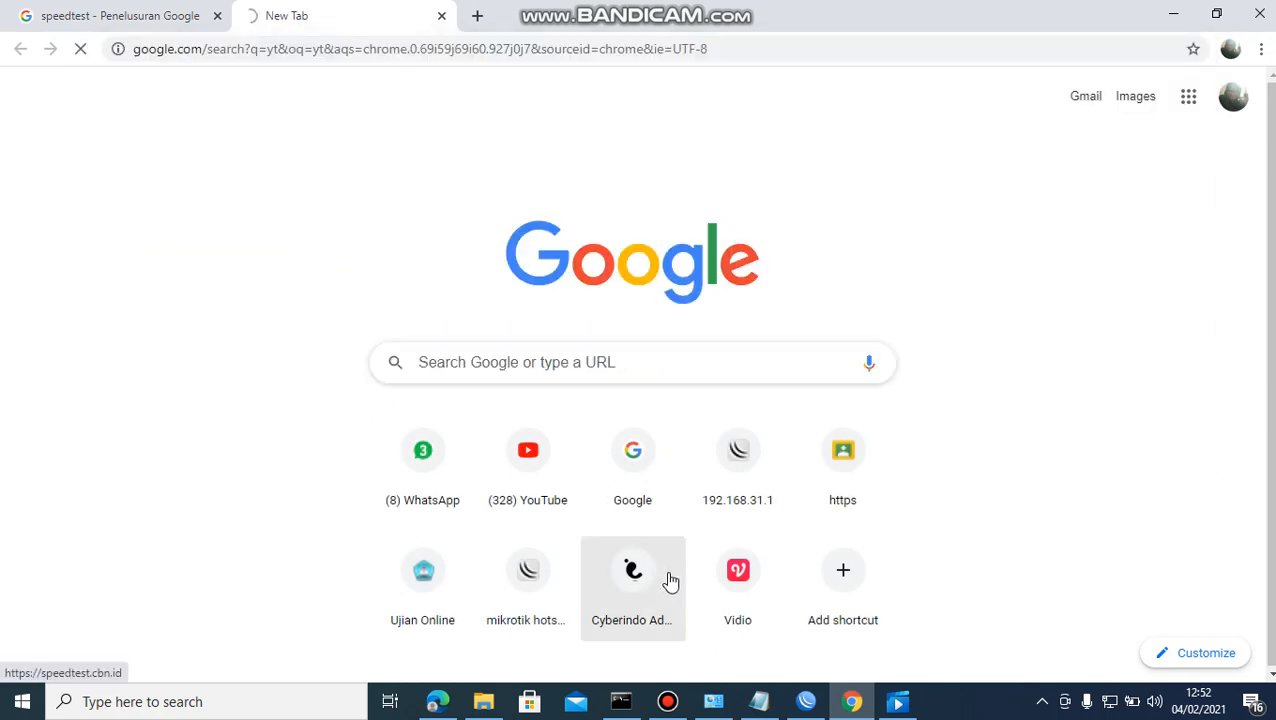
click(1110, 701)
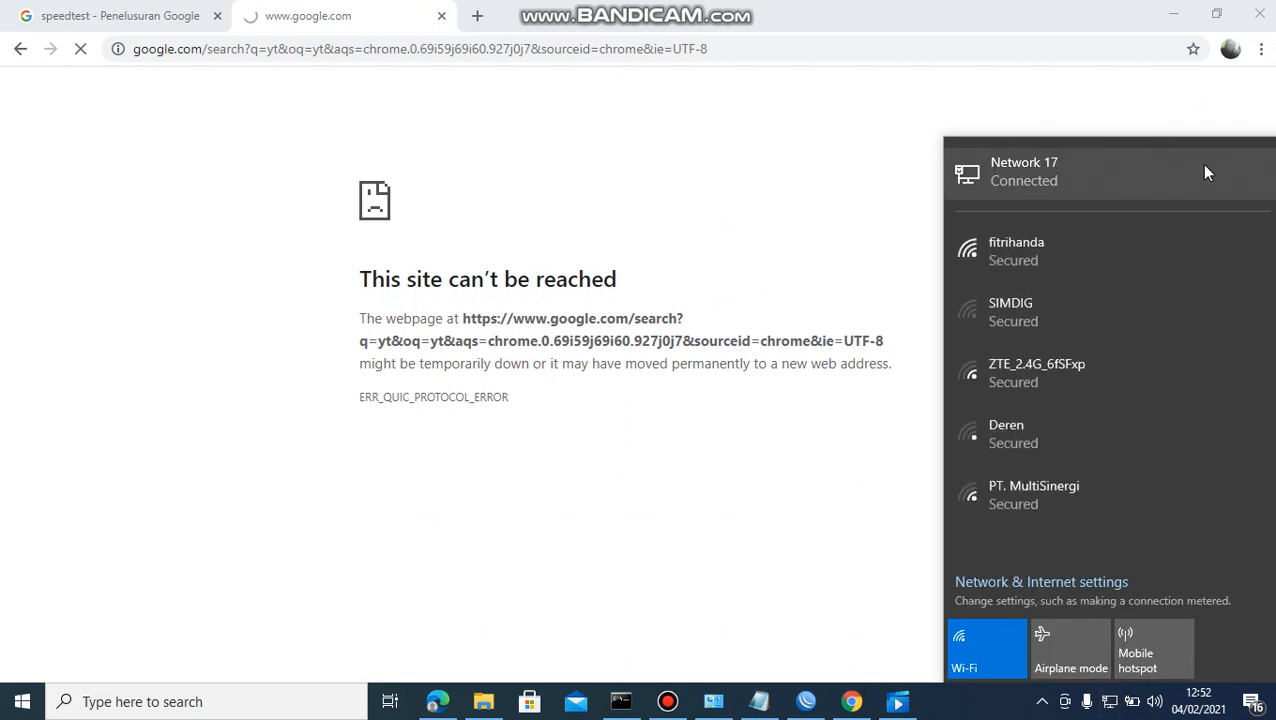
click(636, 197)
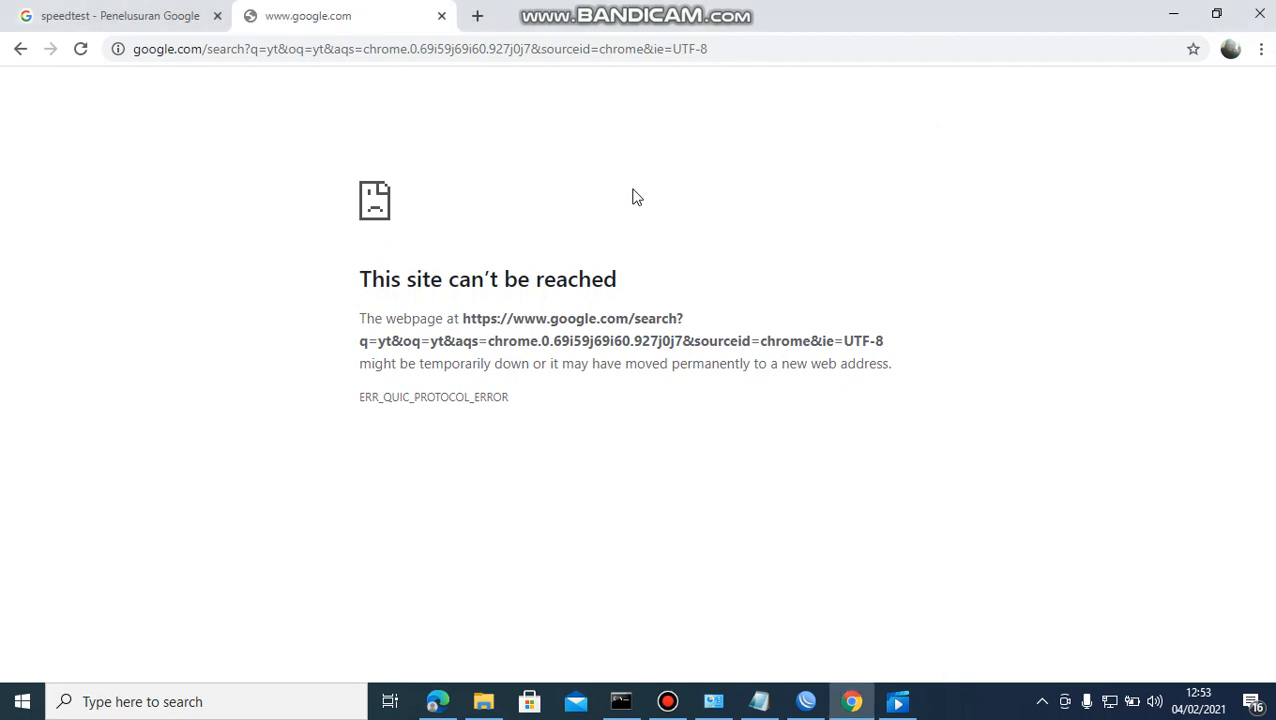
key(F5)
click(519, 51)
text(192.)
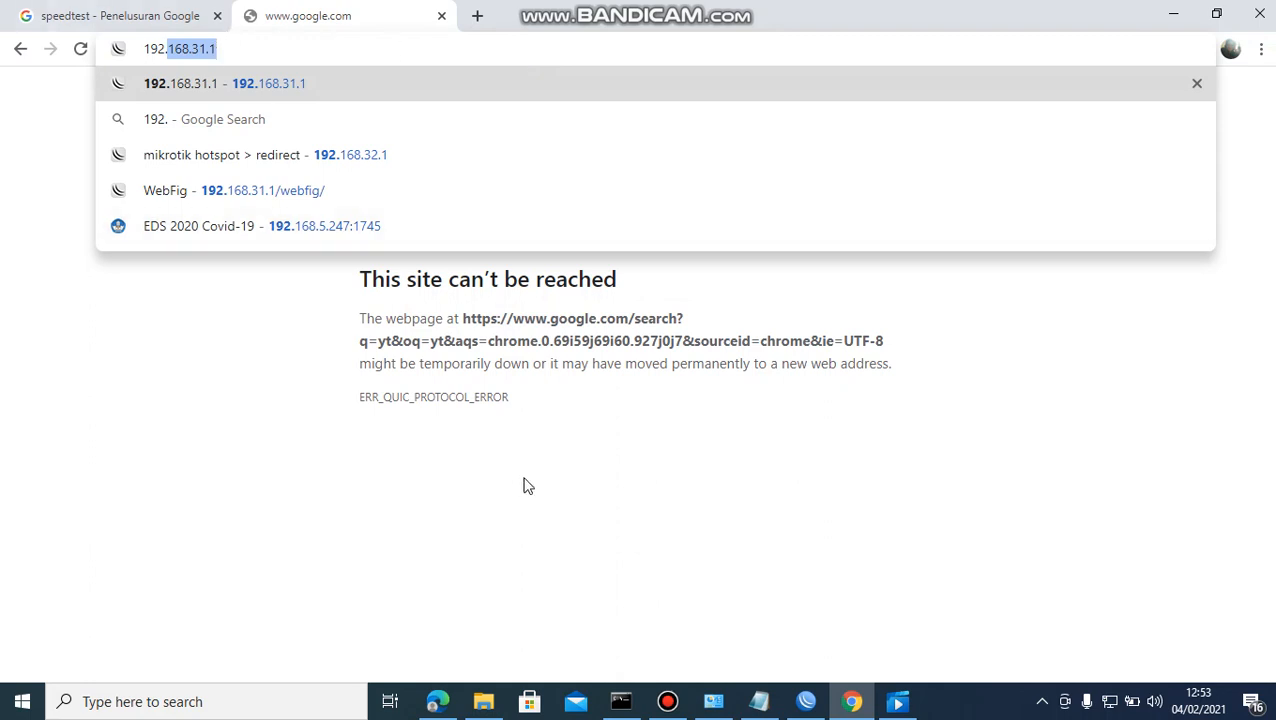
Confirm in WinBox's IP Addresses list that ether2 holds 192.168.32.1/24, then return to Chrome.
click(806, 701)
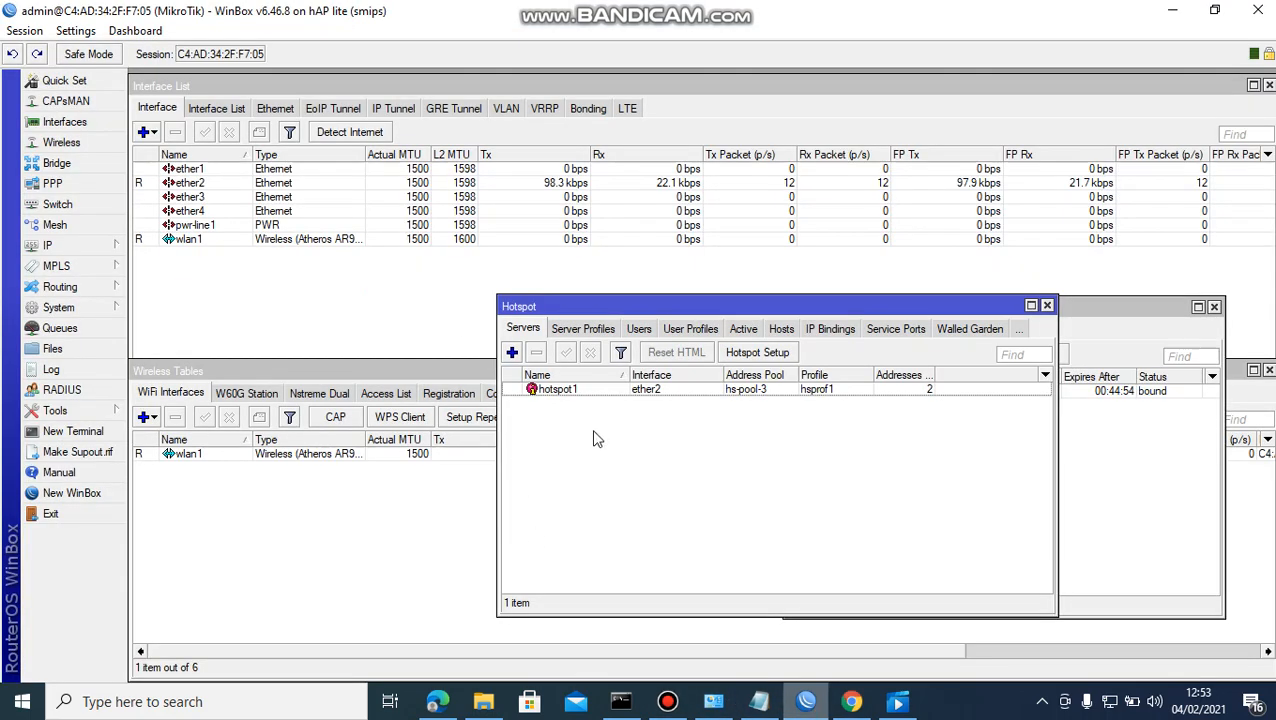
click(82, 246)
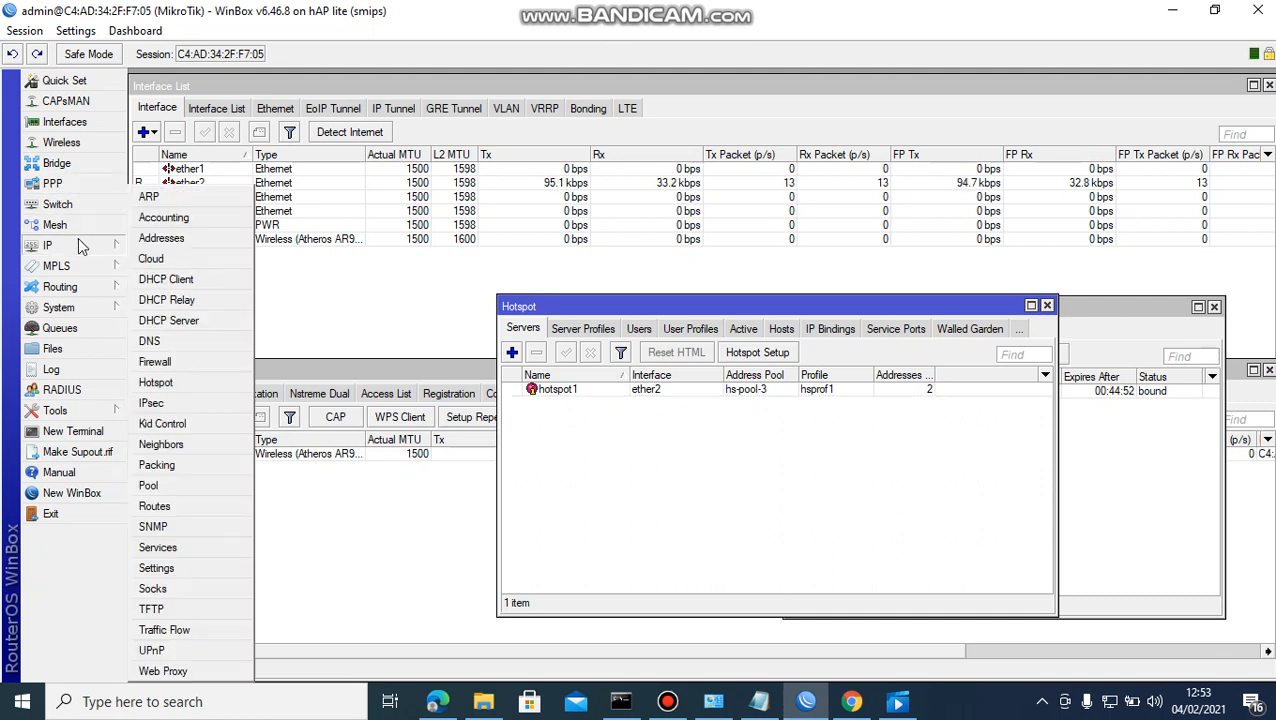
click(178, 238)
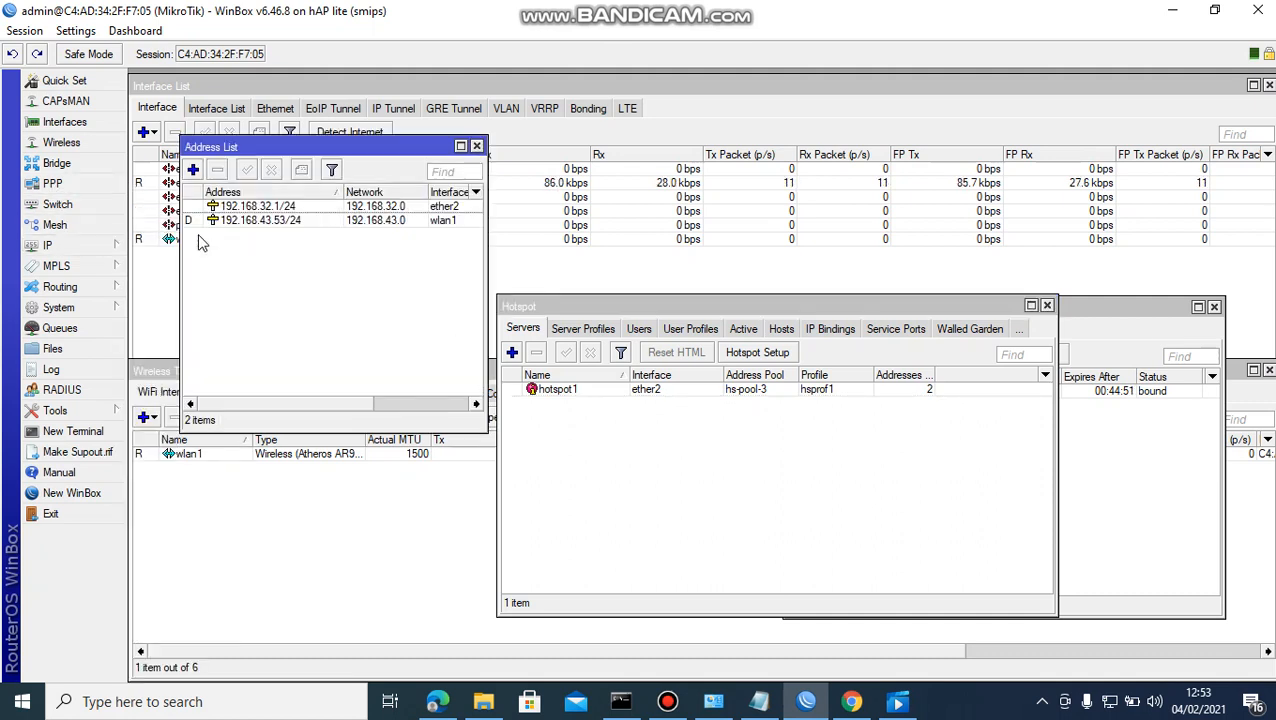
click(310, 208)
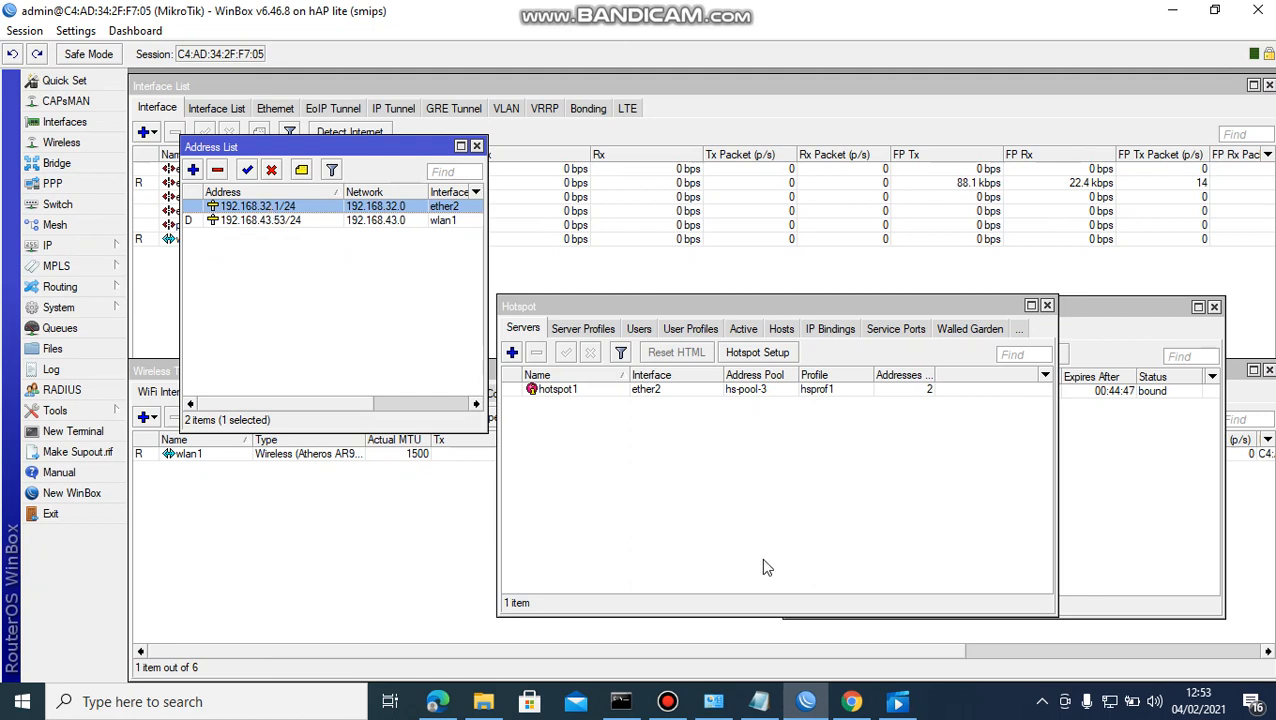
click(851, 701)
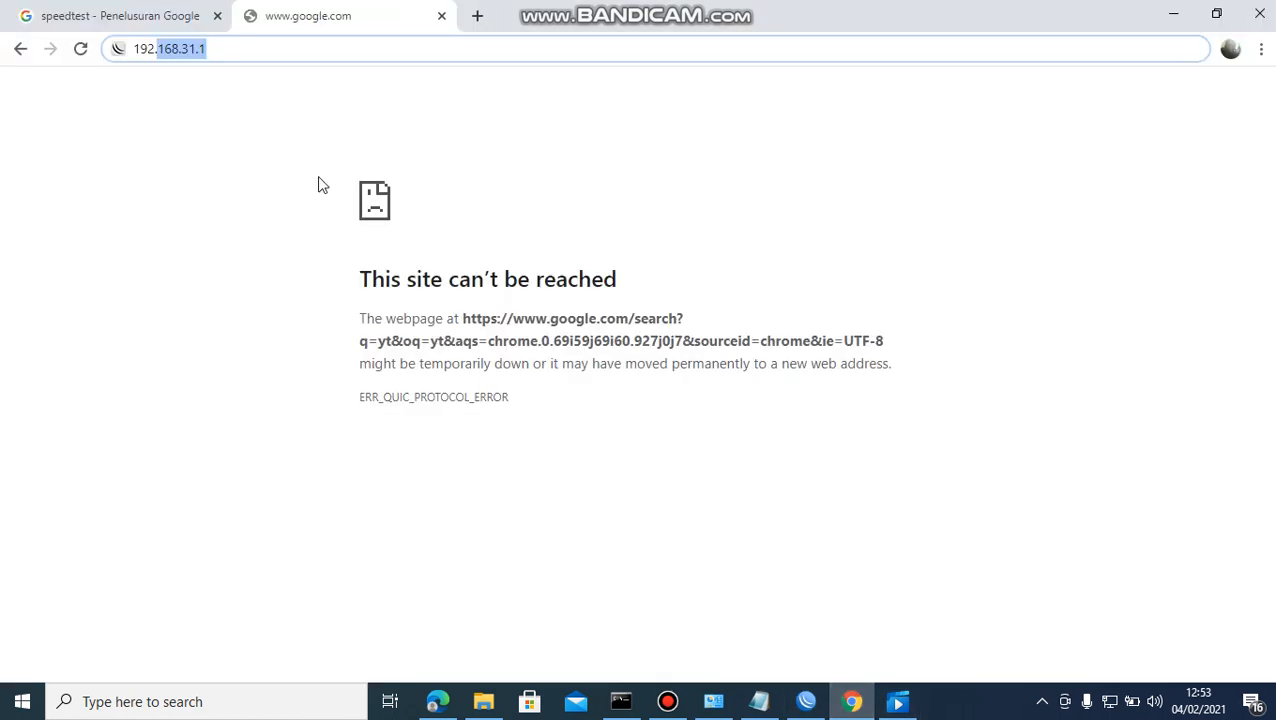
Correct the address to 192.168.32.1 to load the hotspot login page.
click(248, 48)
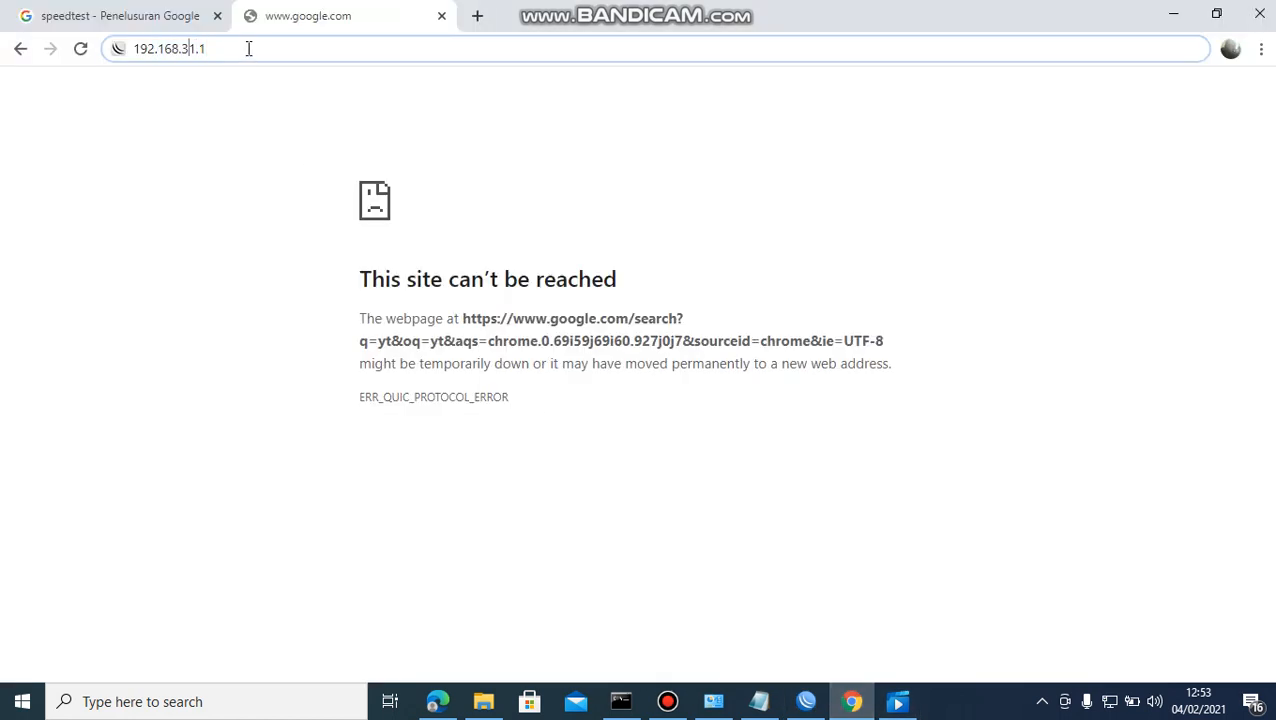
key(BackSpace)
text(2)
key(Return)
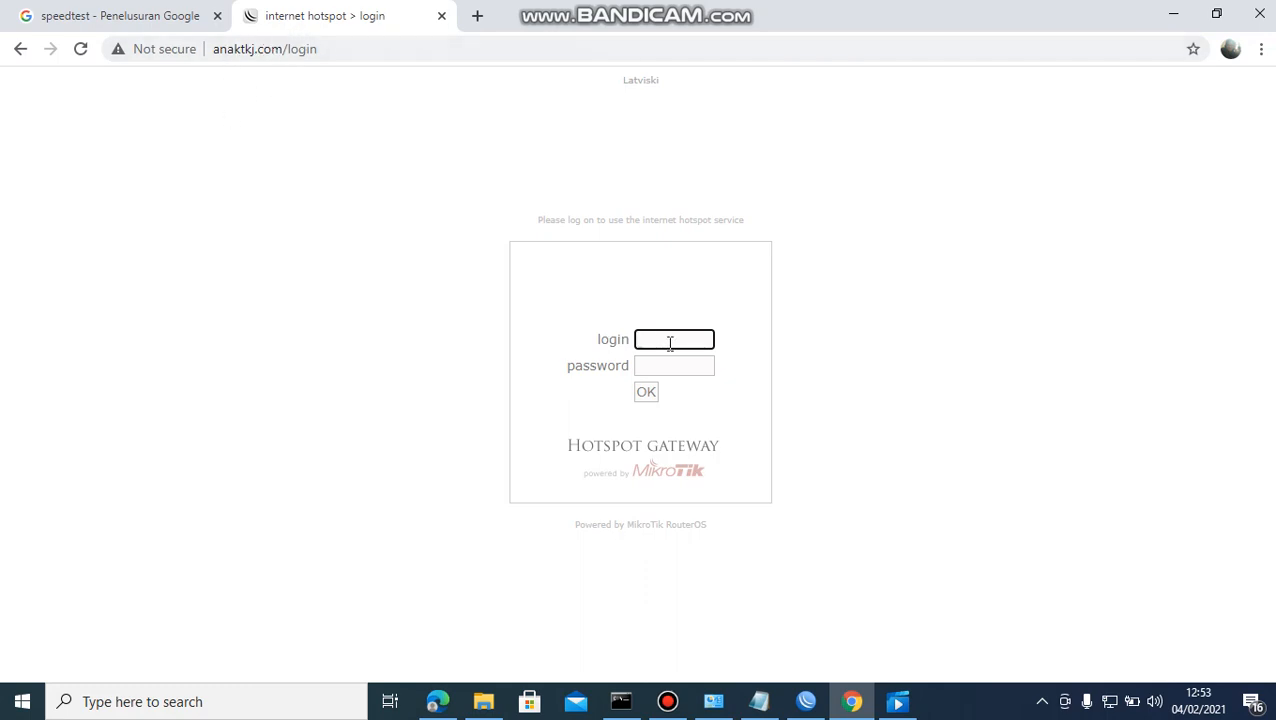
Log in with the local hotspot user's credentials, then start a fresh tab.
text(anak)
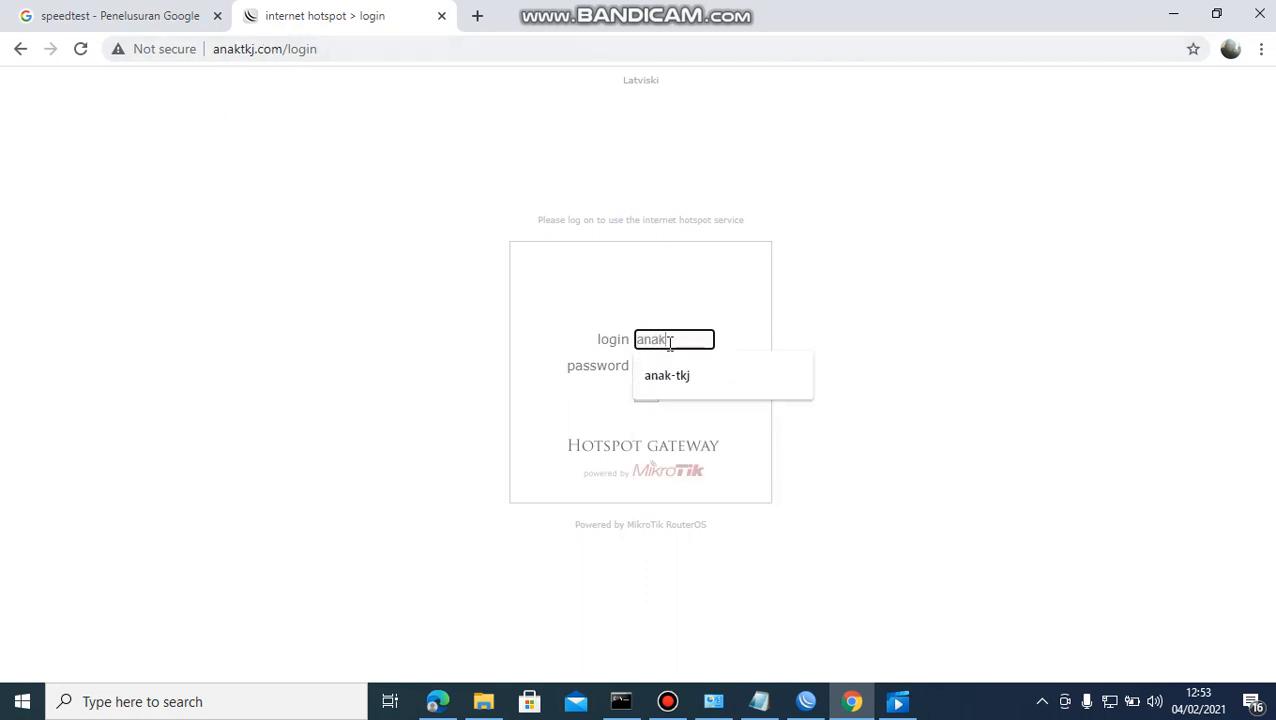
text(tkj)
click(672, 366)
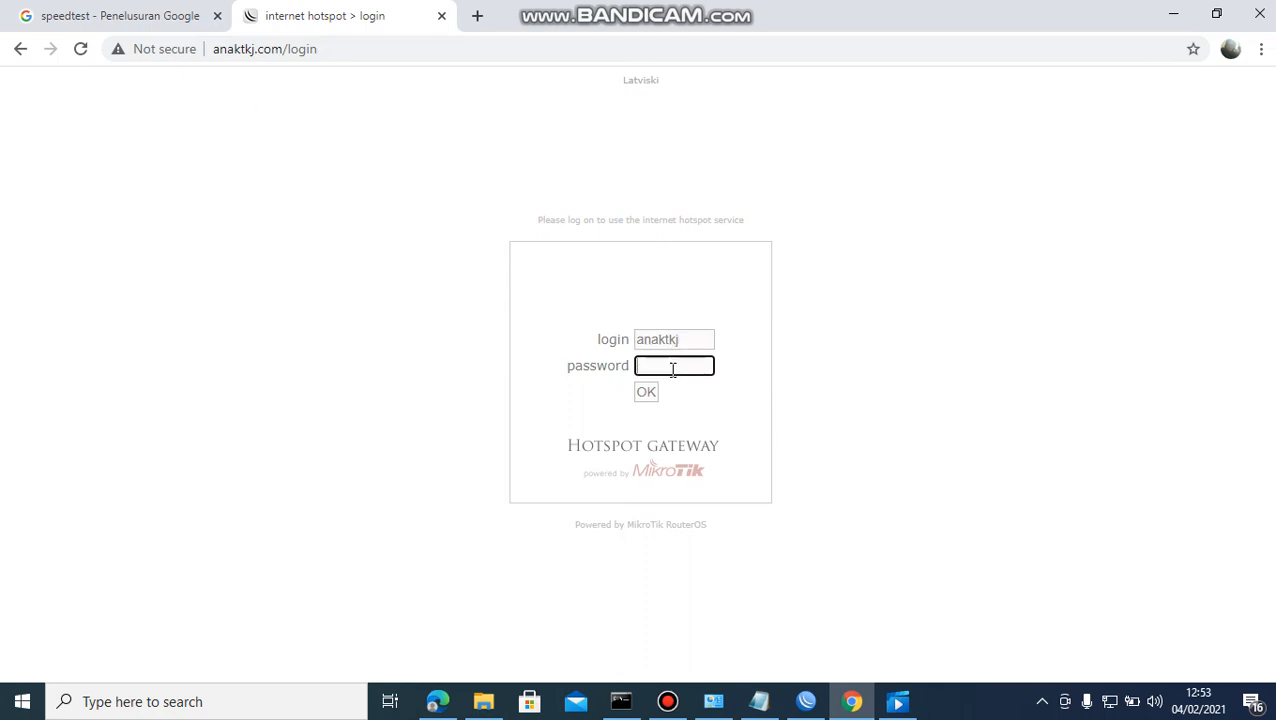
text(a)
click(646, 392)
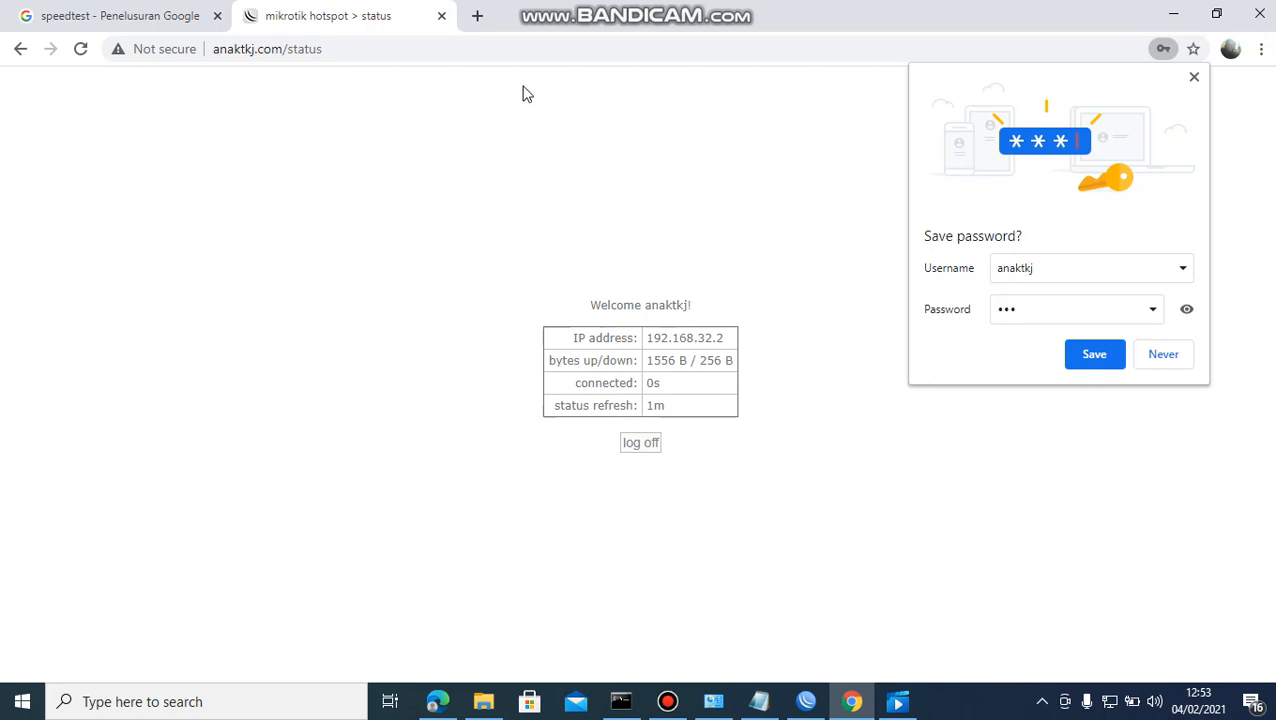
click(477, 18)
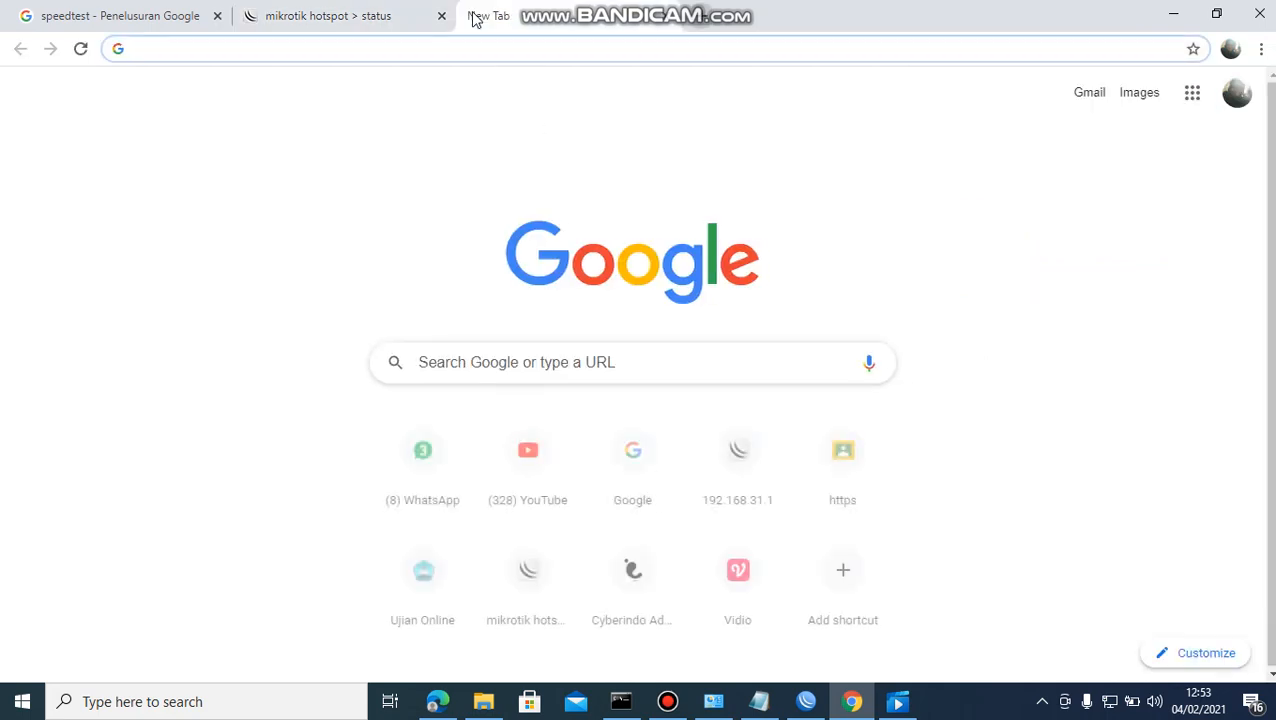
Search 'yt', open the YT YouTube channel through the hotspot and pause its video.
text(yt)
key(Return)
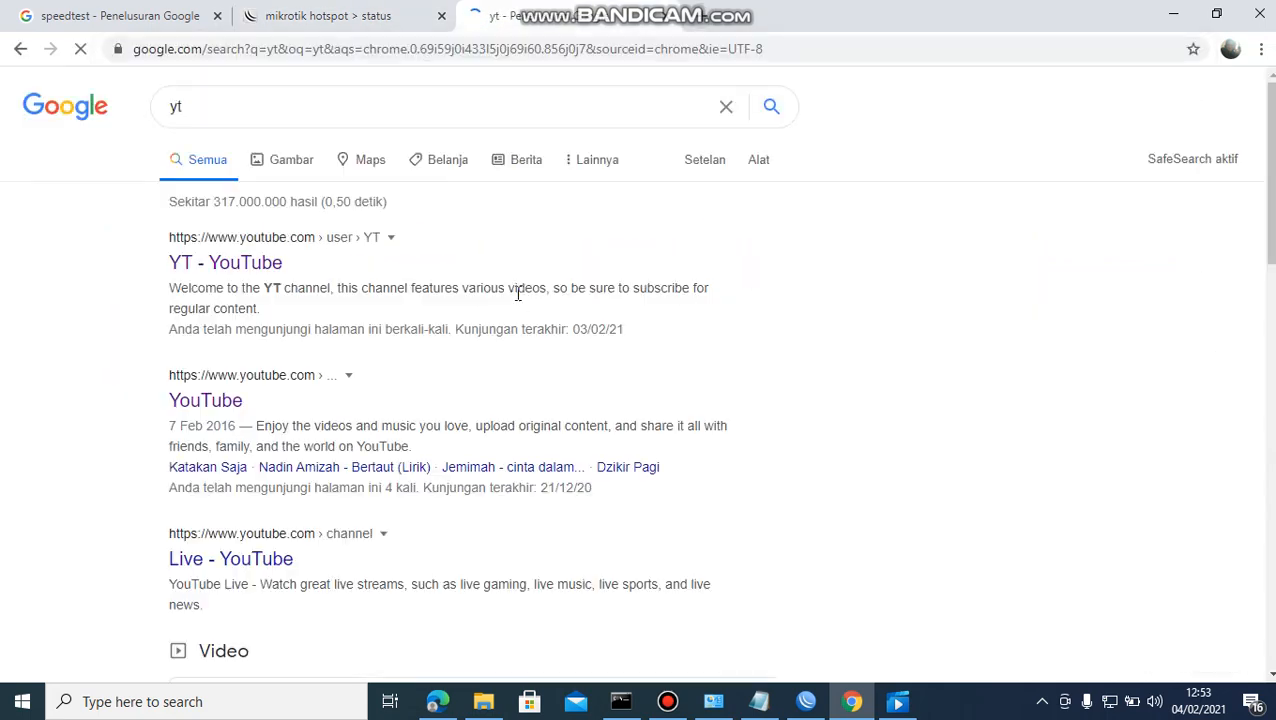
click(271, 266)
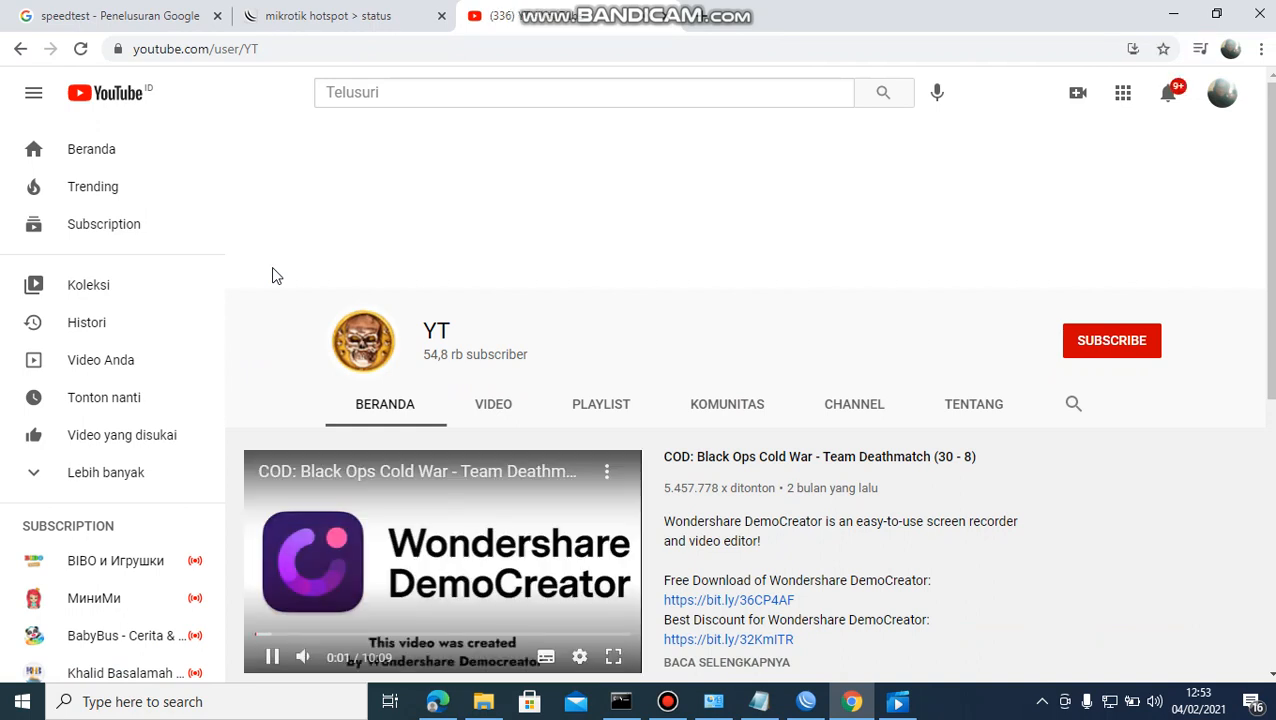
click(271, 657)
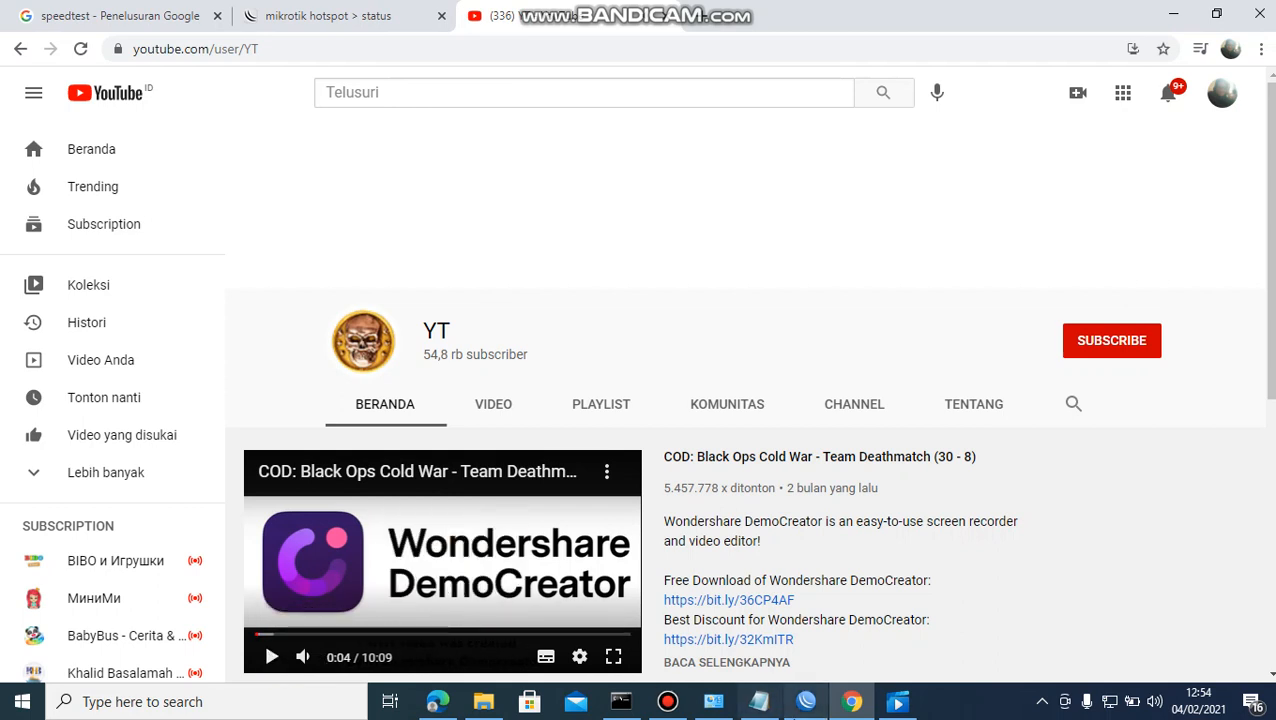
Glance at the PDF assignment module, then return to WinBox.
mouse_move(808, 700)
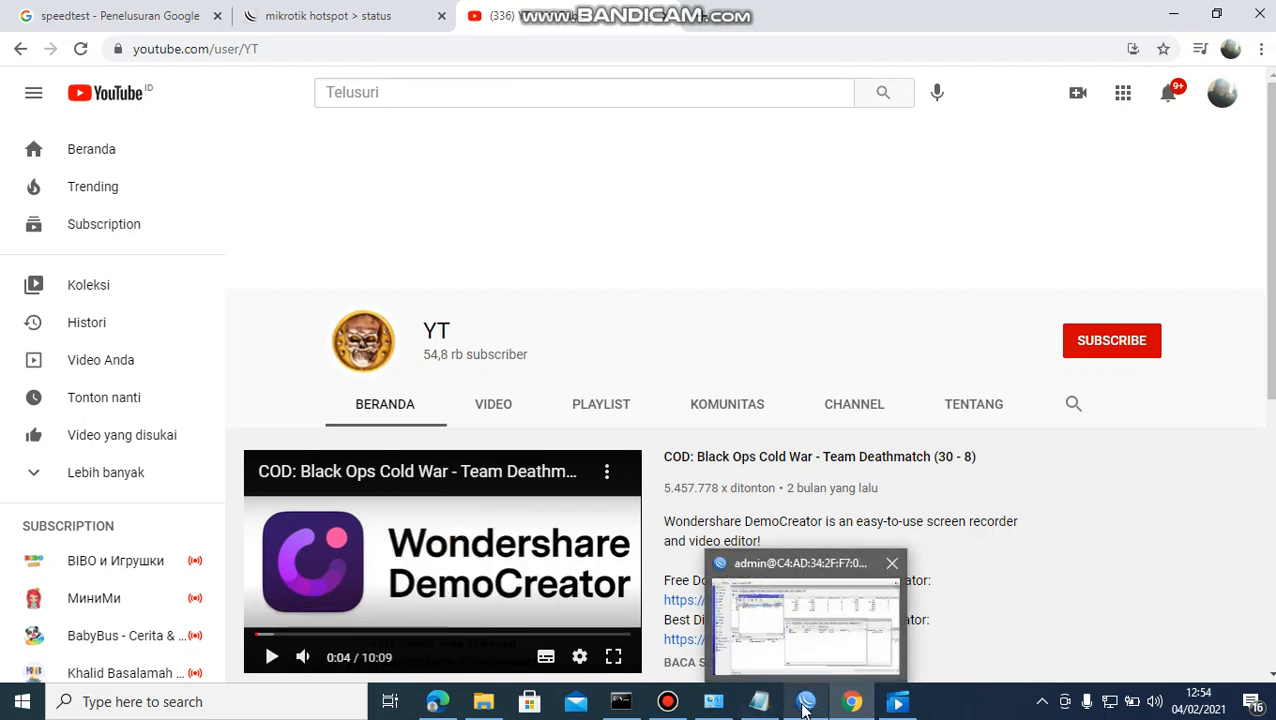
click(440, 702)
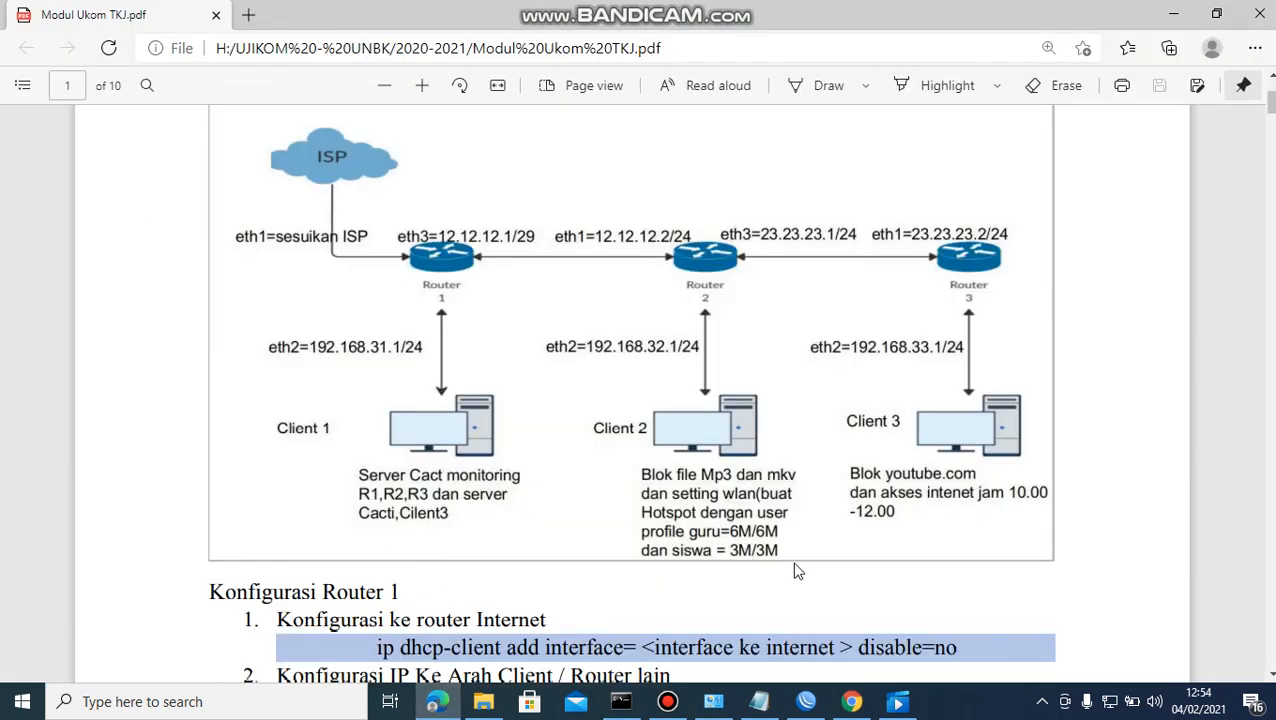
click(806, 702)
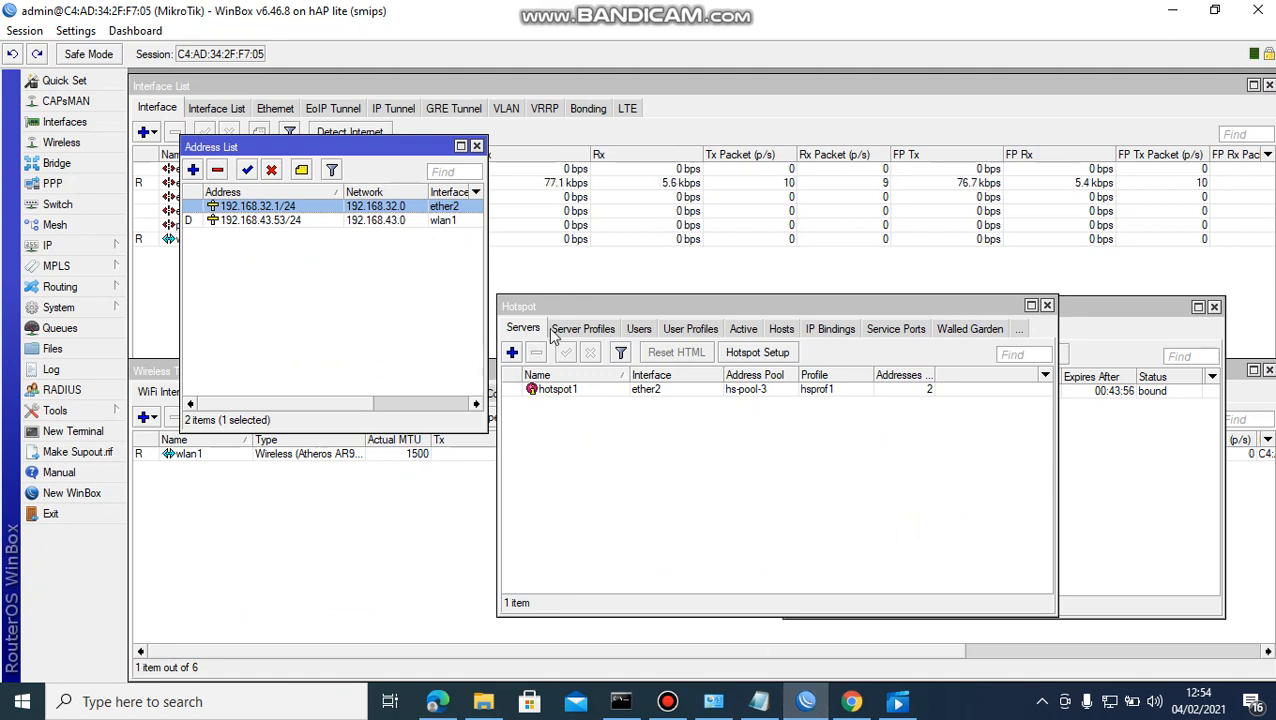
Start a new hotspot user profile named guru and check the PDF for its 6M/6M rate limit.
click(680, 335)
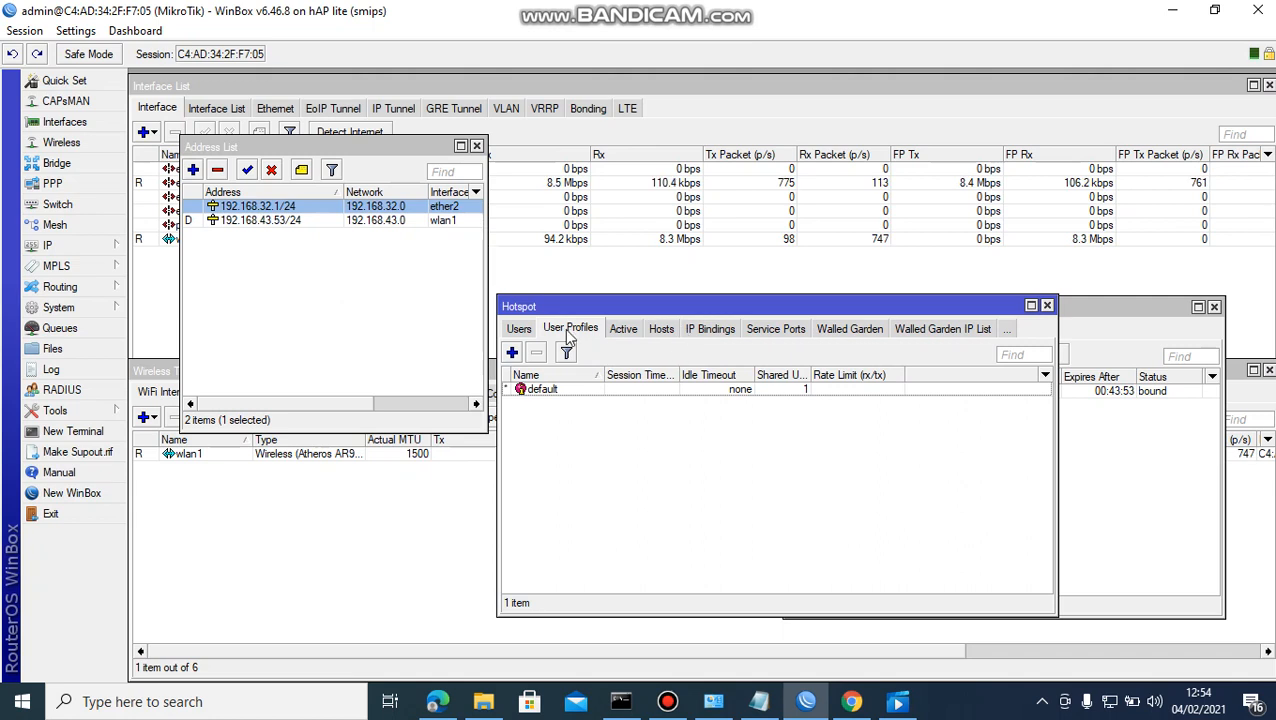
click(511, 352)
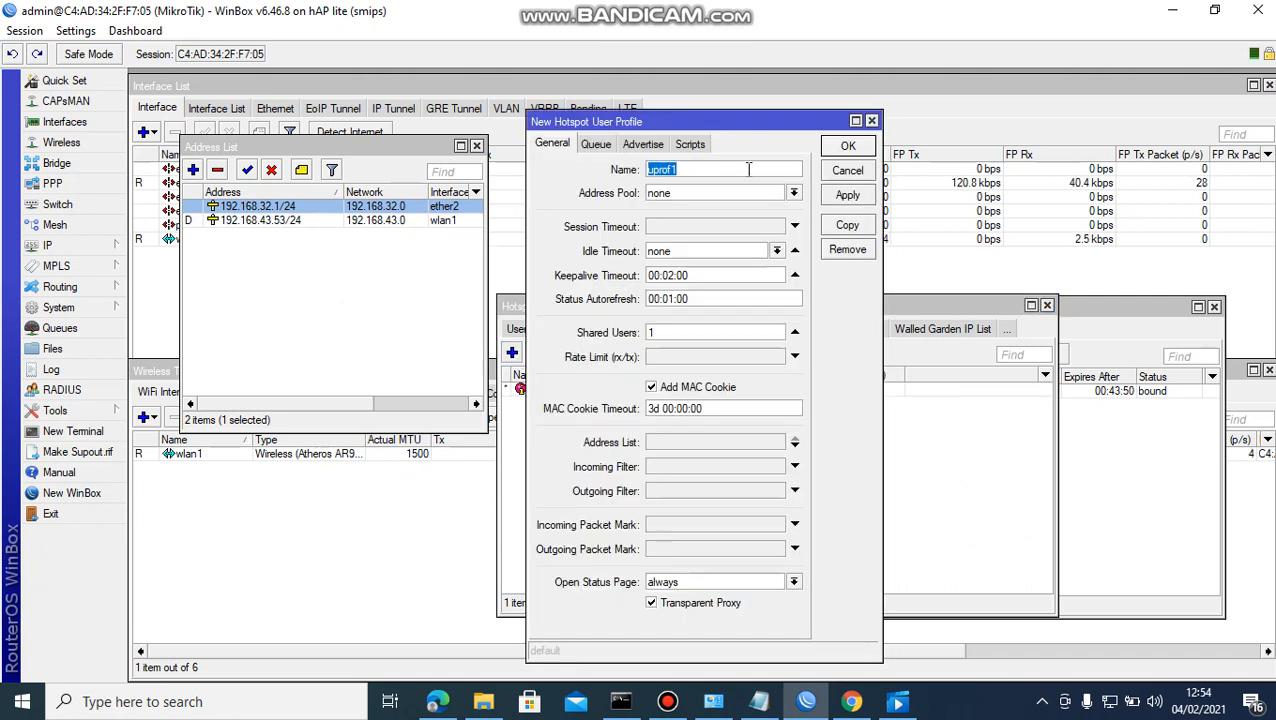
text(guru)
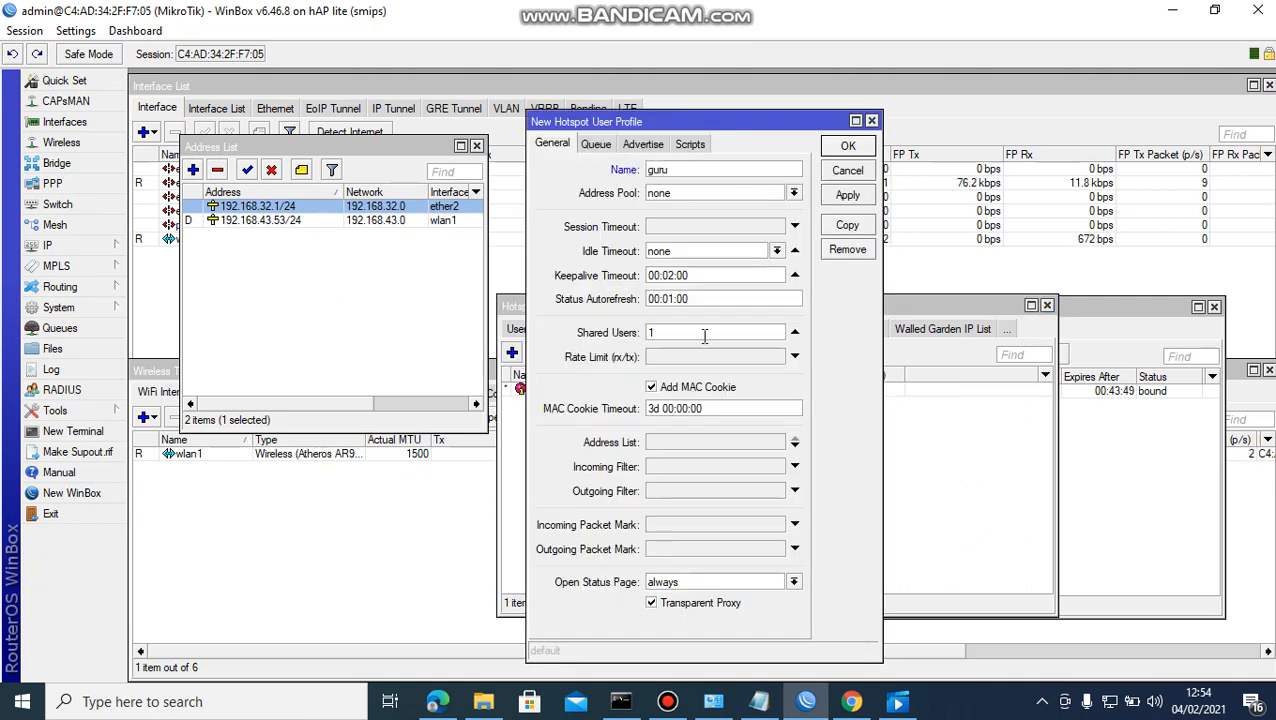
click(687, 356)
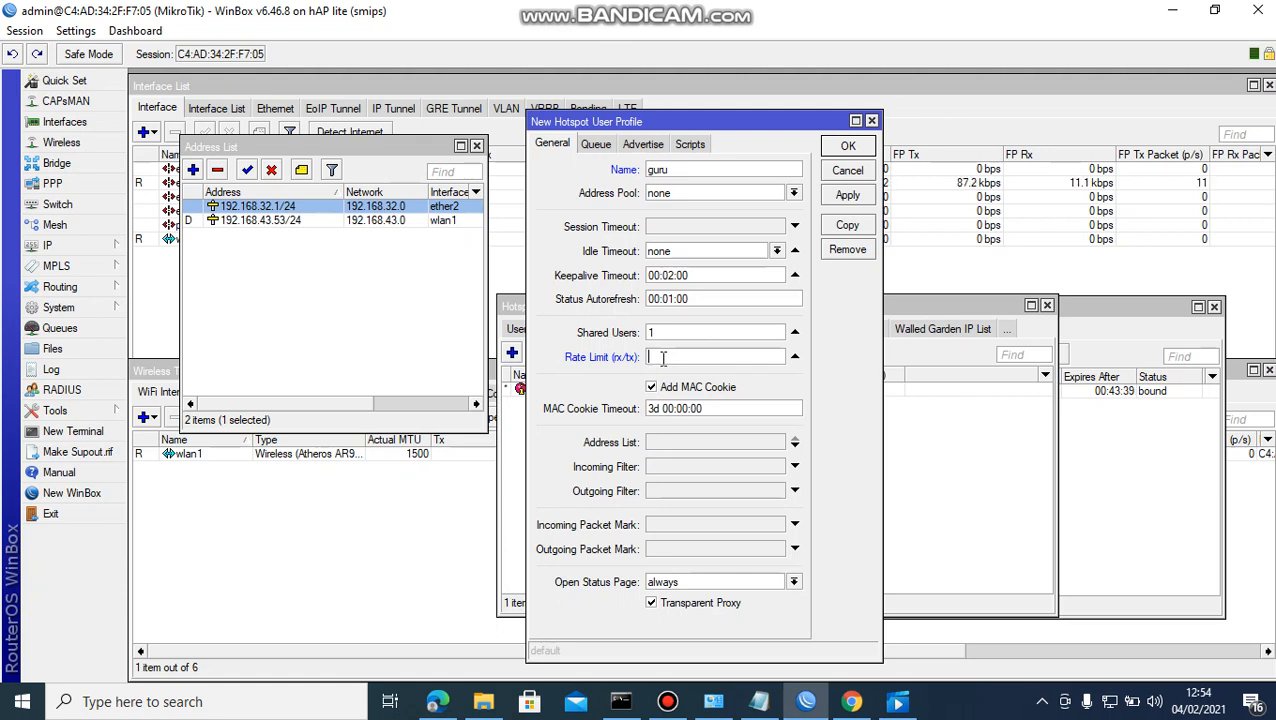
click(448, 706)
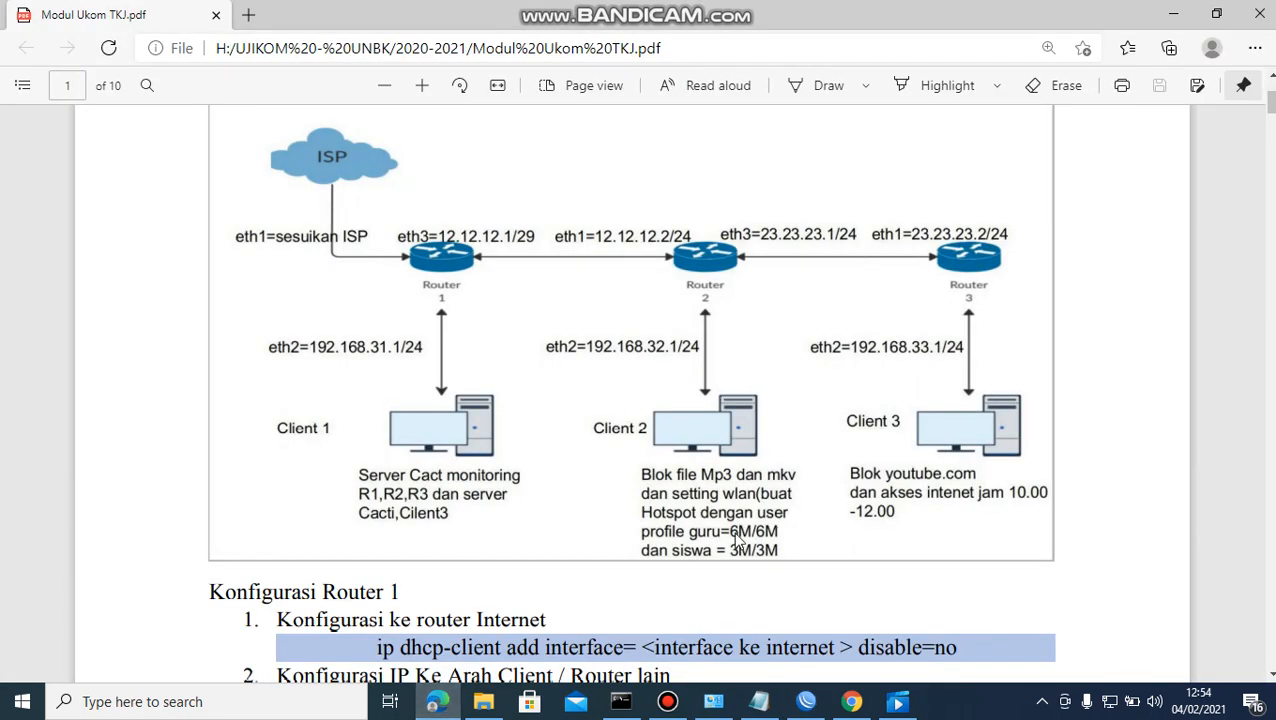
click(851, 701)
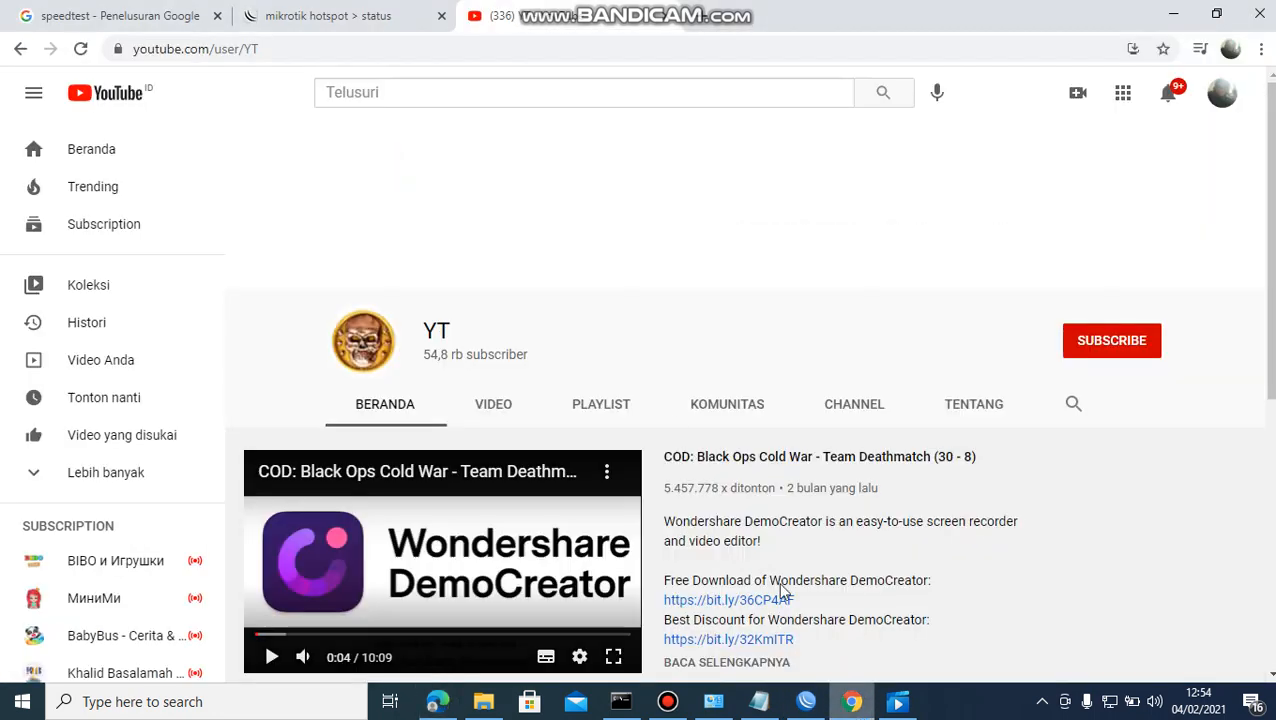
View the speedtest tab's 5.03 Mbps download / 9.20 Mbps upload result, then return to WinBox.
click(186, 23)
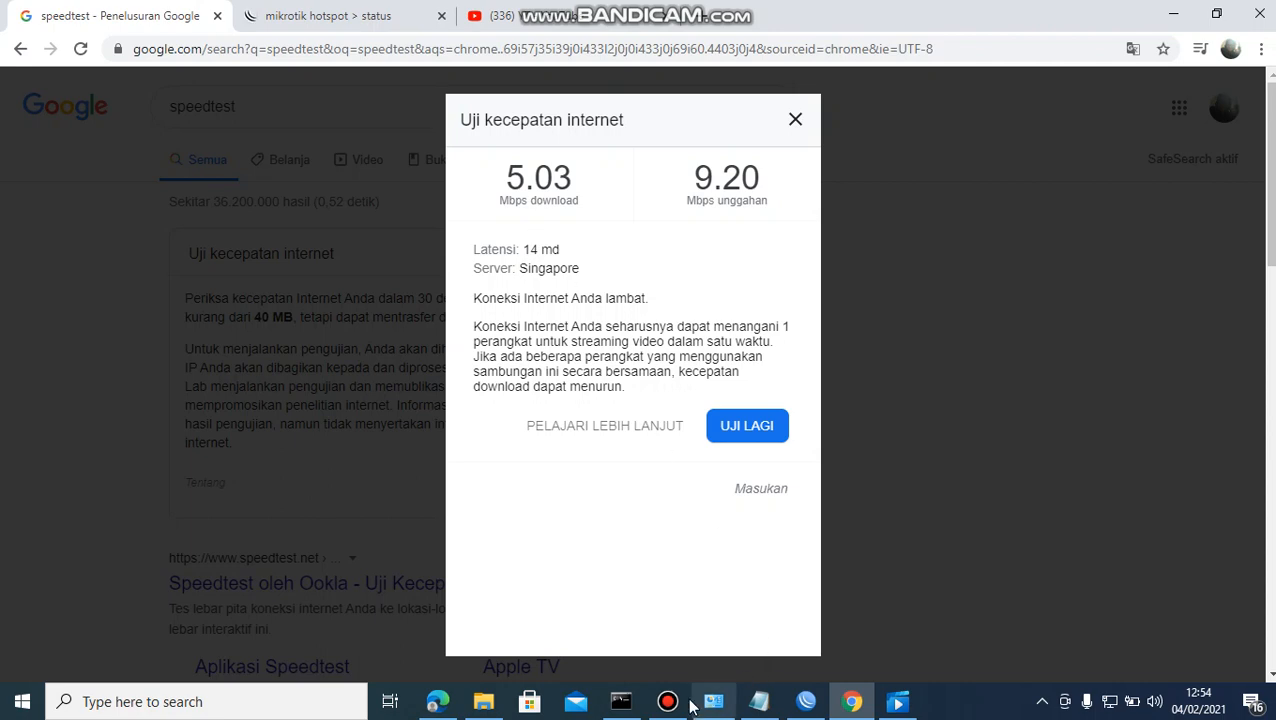
mouse_move(683, 707)
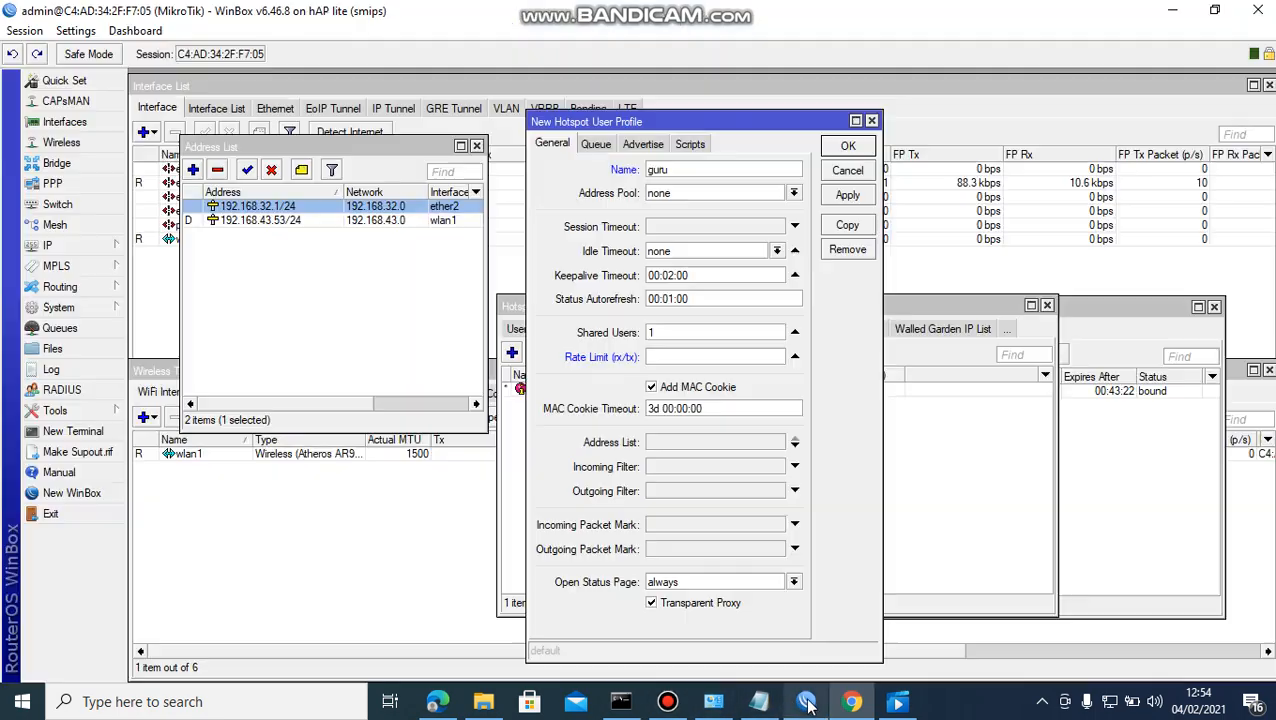
click(806, 701)
Set the guru profile's rate limit to 4M/4M, save it, and select it in the list.
click(695, 358)
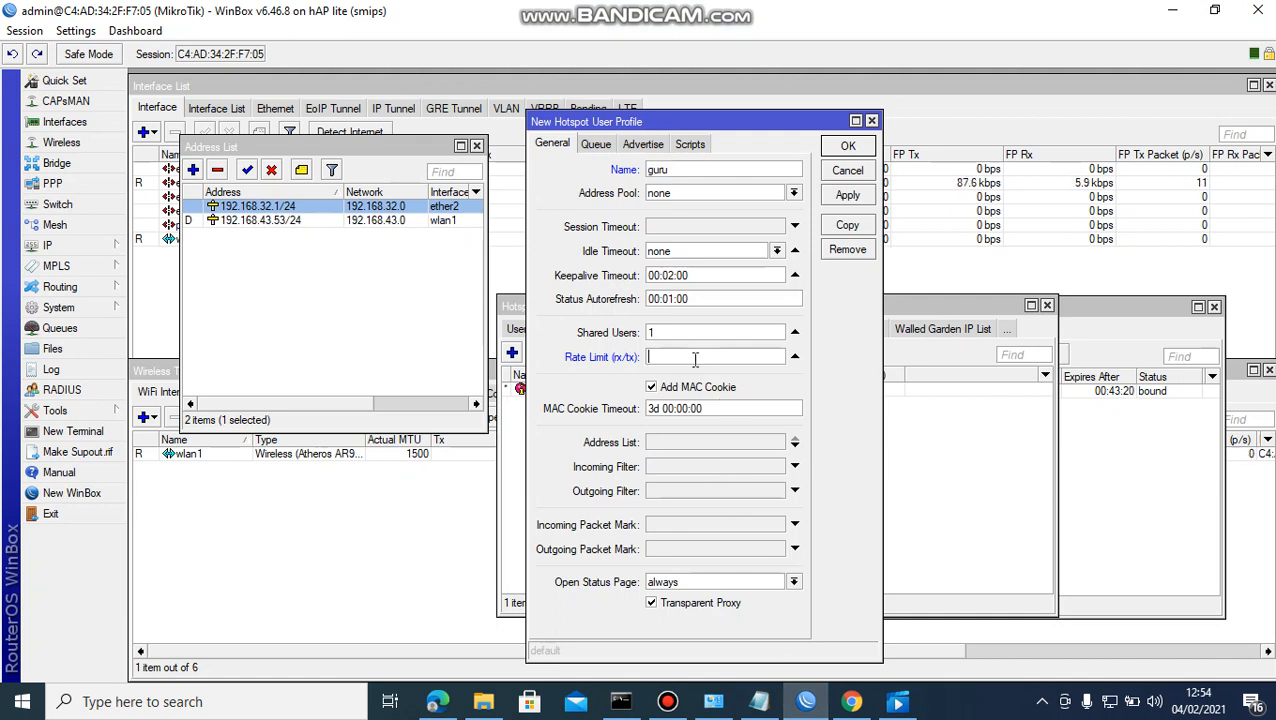
text(4M/4M)
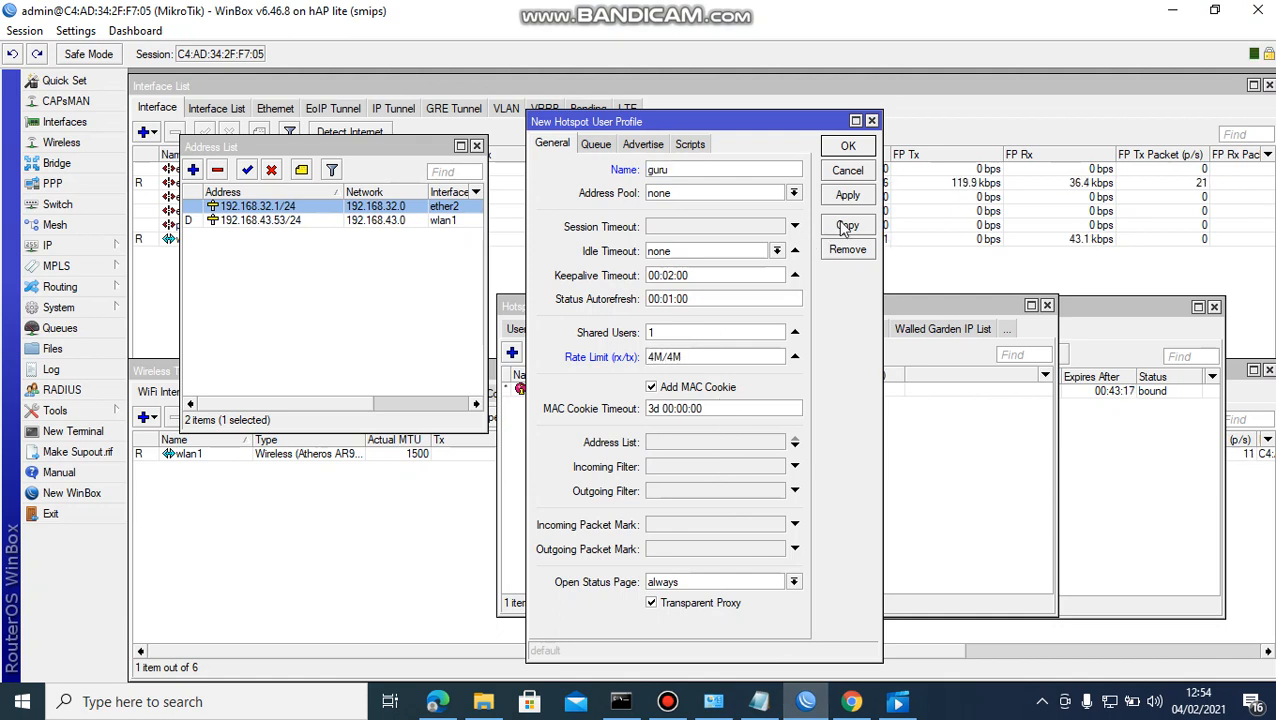
click(863, 198)
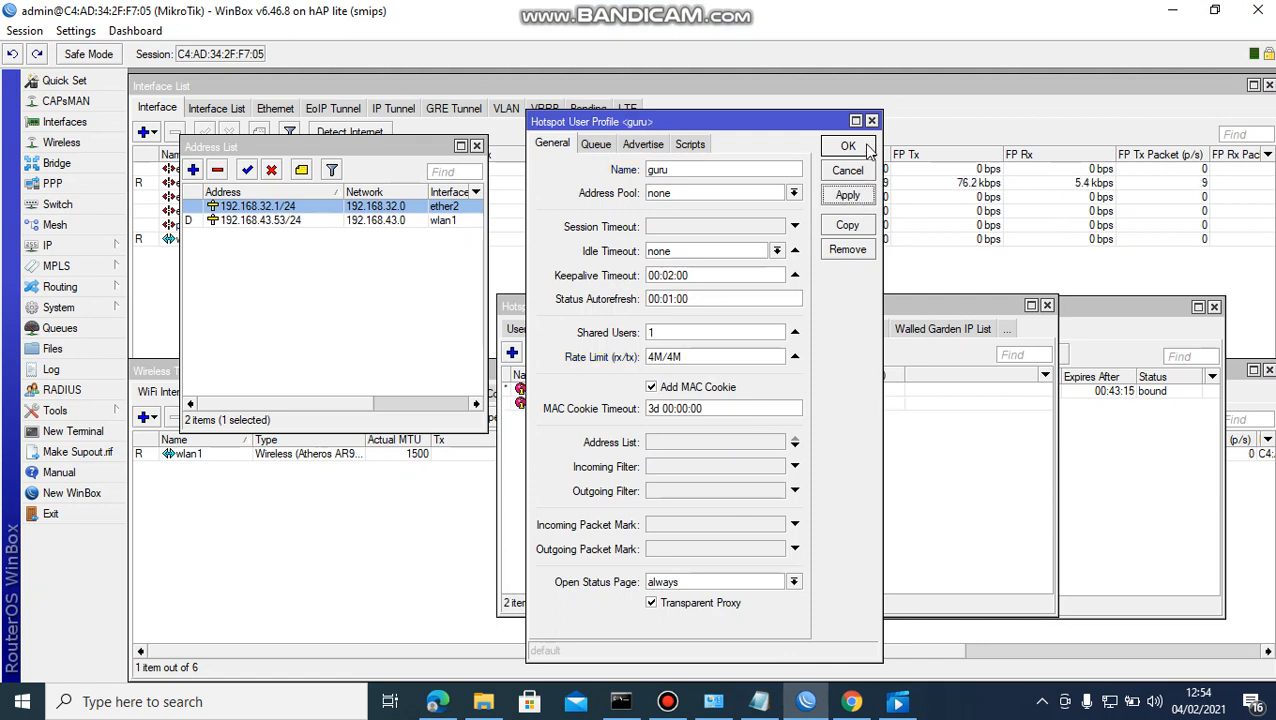
click(864, 148)
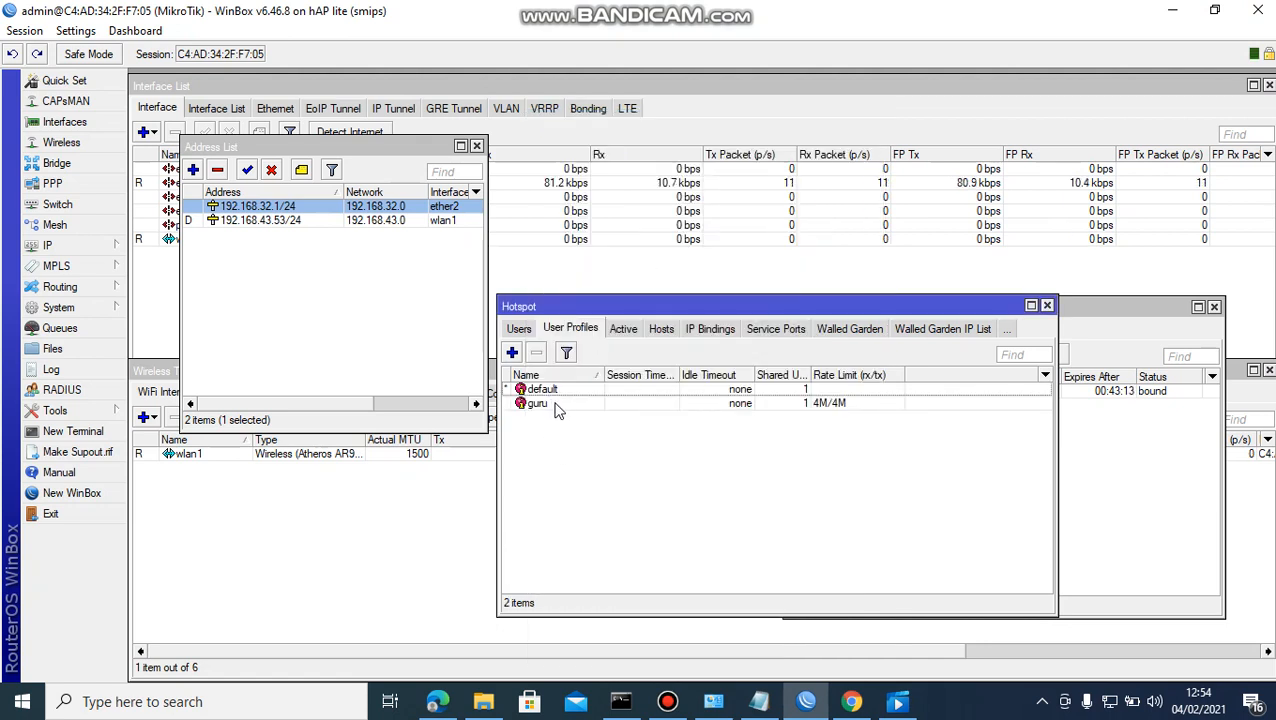
click(556, 406)
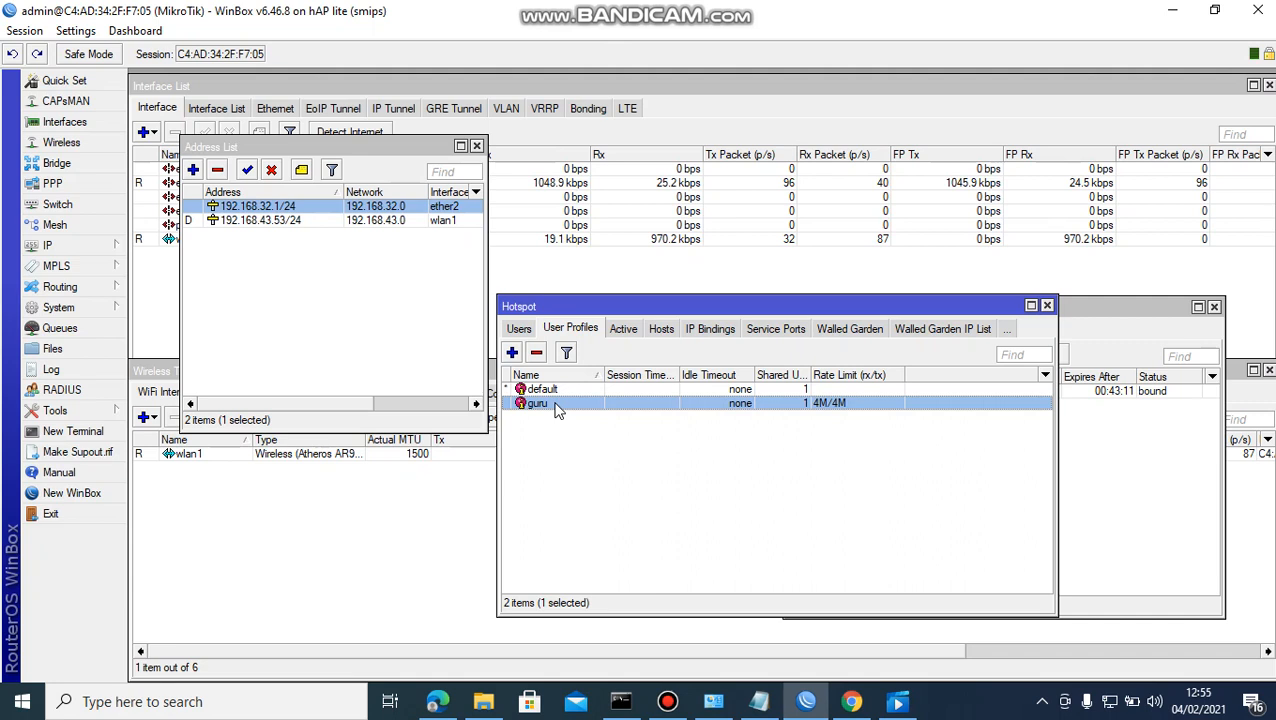
Add user profile 'siswa' with rate limit 2M/2M, fixing the typos, then apply and save.
click(511, 352)
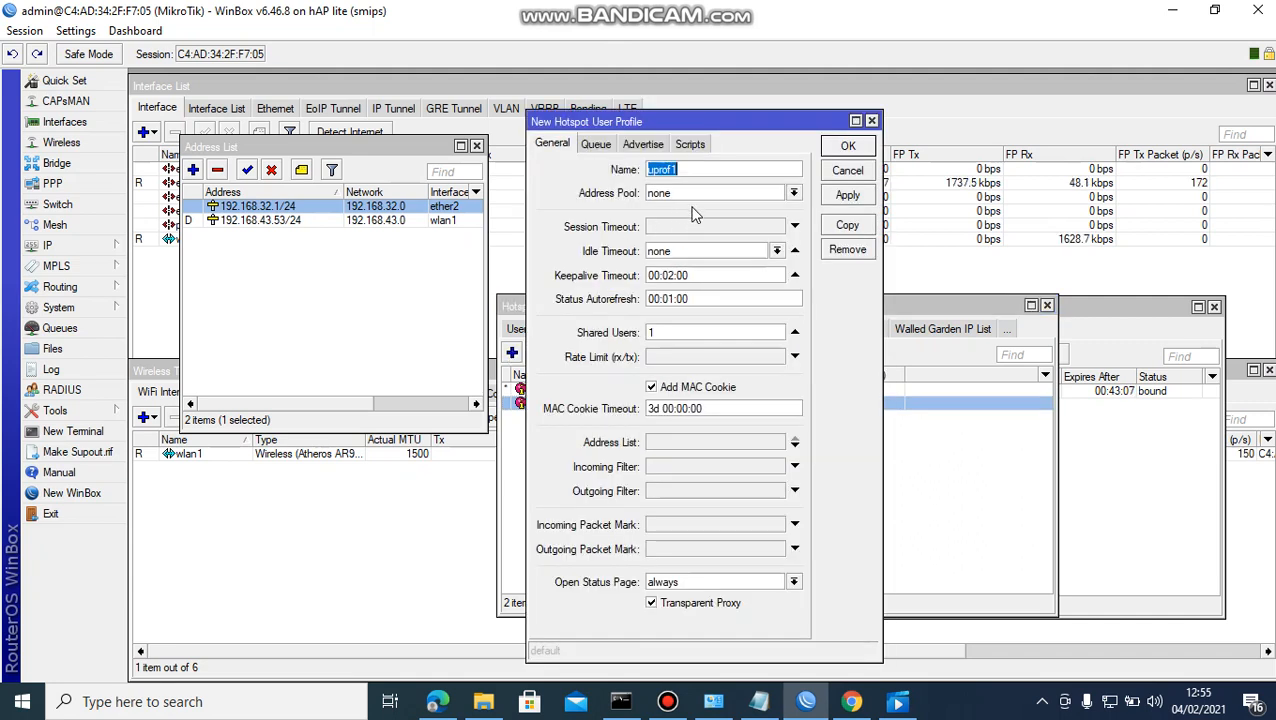
text(SISWA)
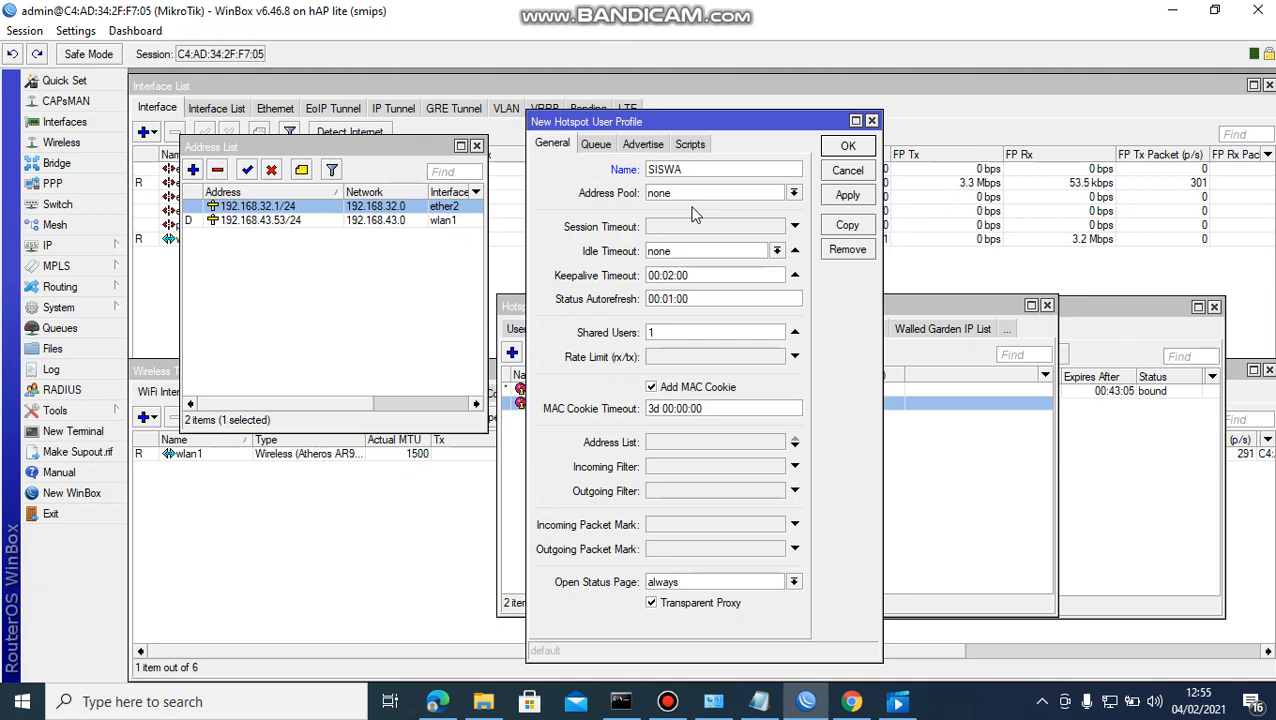
key(BackSpace)
key(BackSpace)
key(BackSpace)
key(BackSpace)
key(BackSpace)
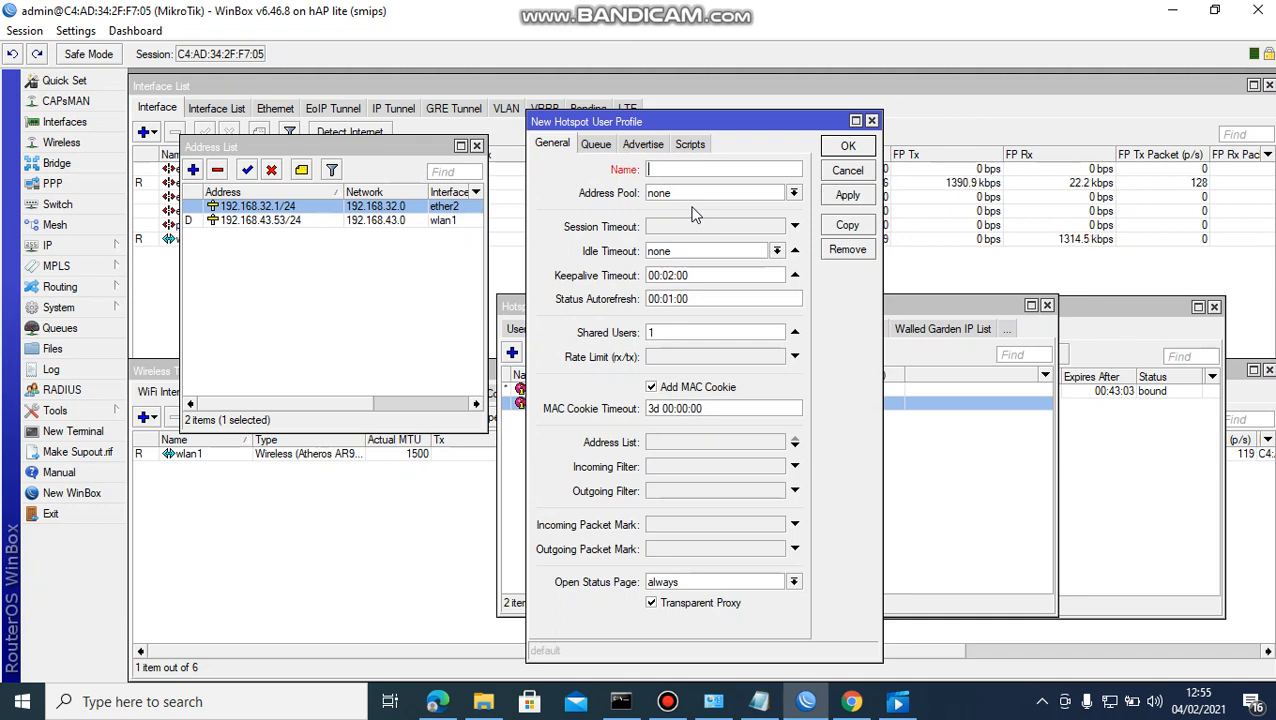
text(siswa)
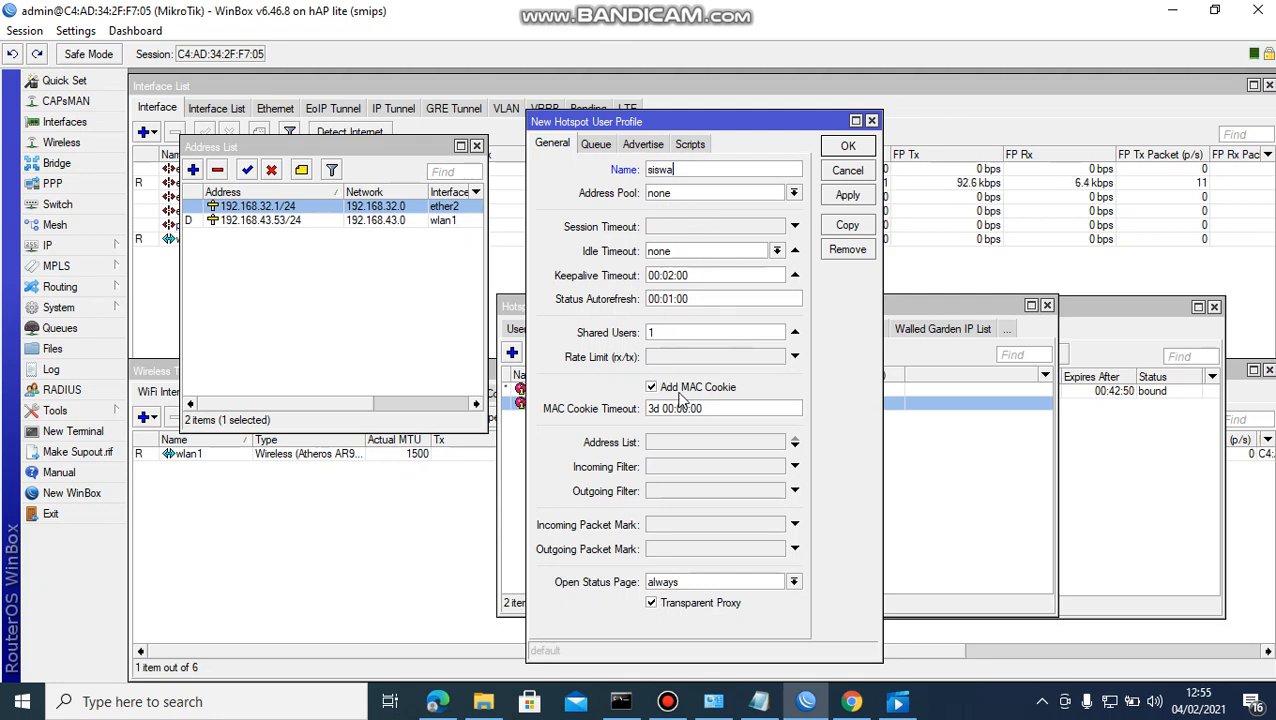
click(684, 357)
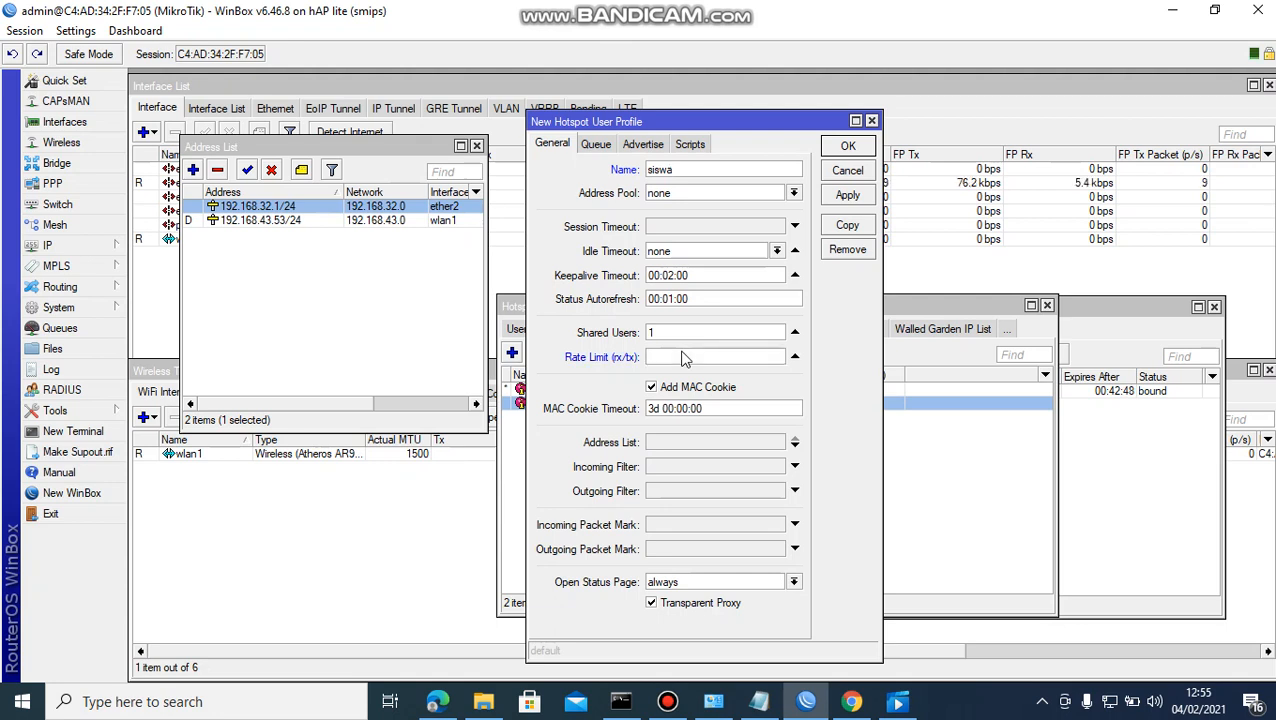
text(1)
text(2m/)
text(2M)
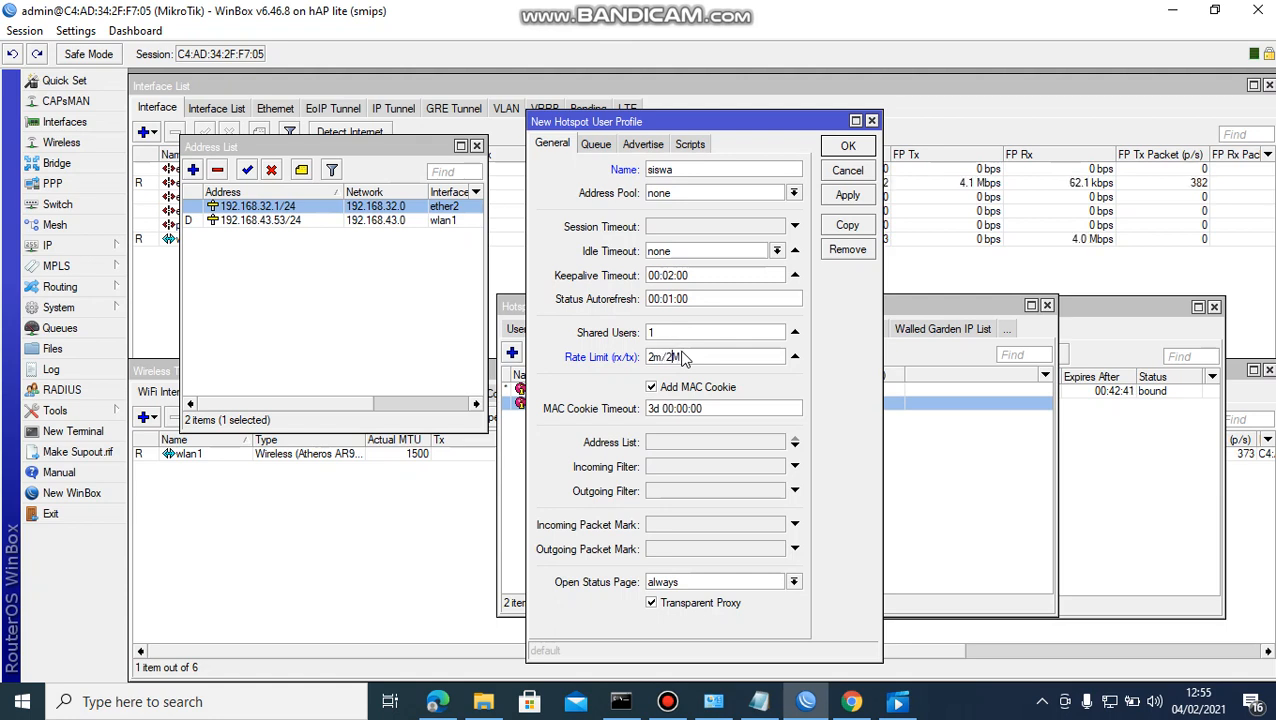
key(Left)
key(Left)
key(Left)
key(BackSpace)
text(M)
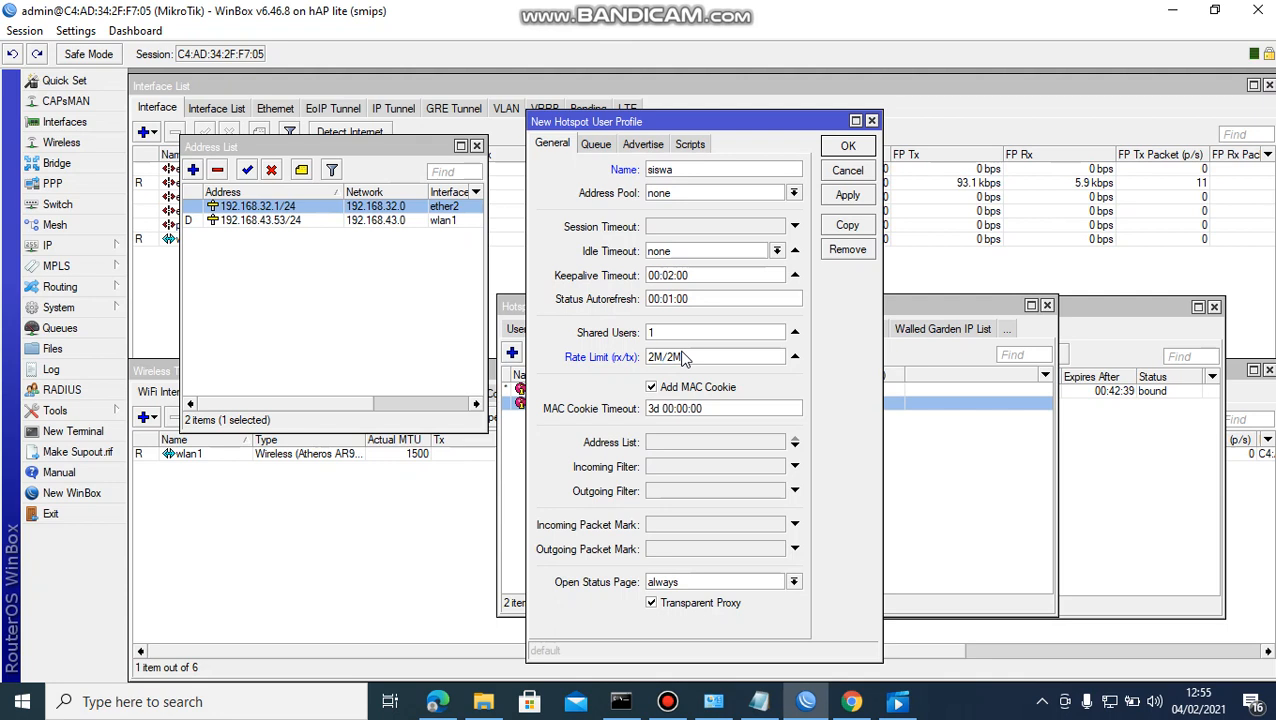
click(846, 196)
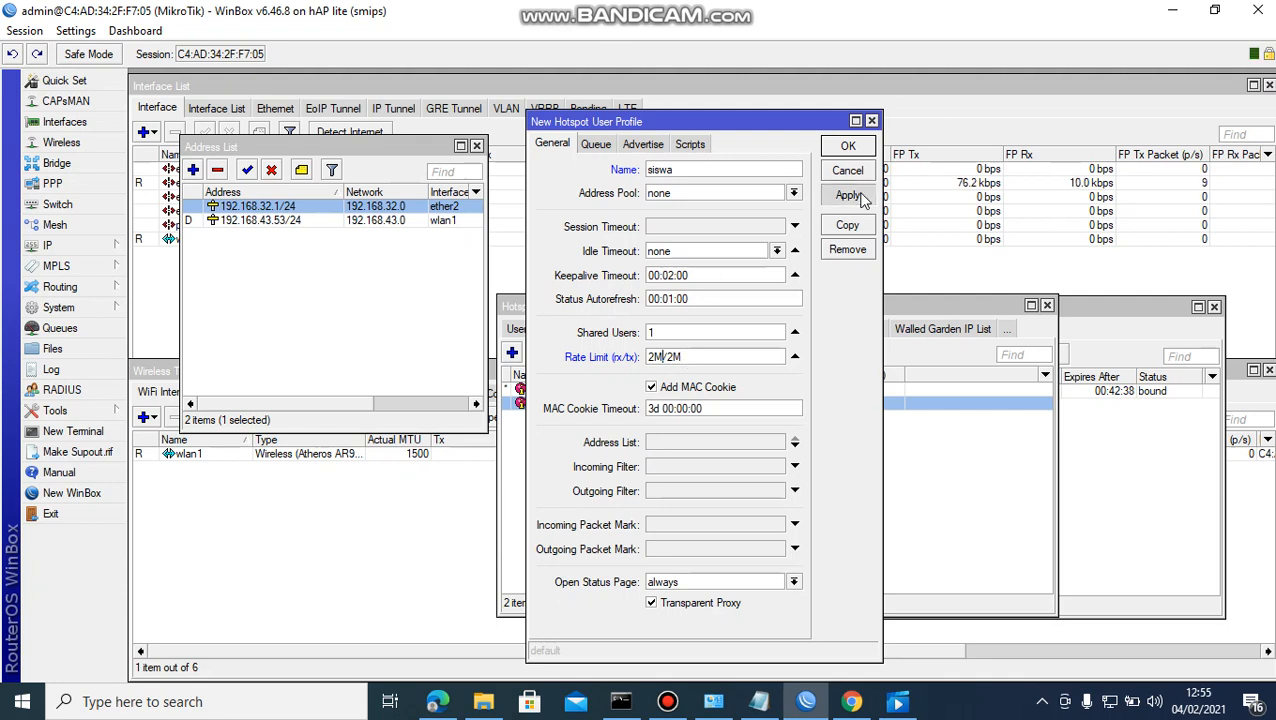
click(858, 148)
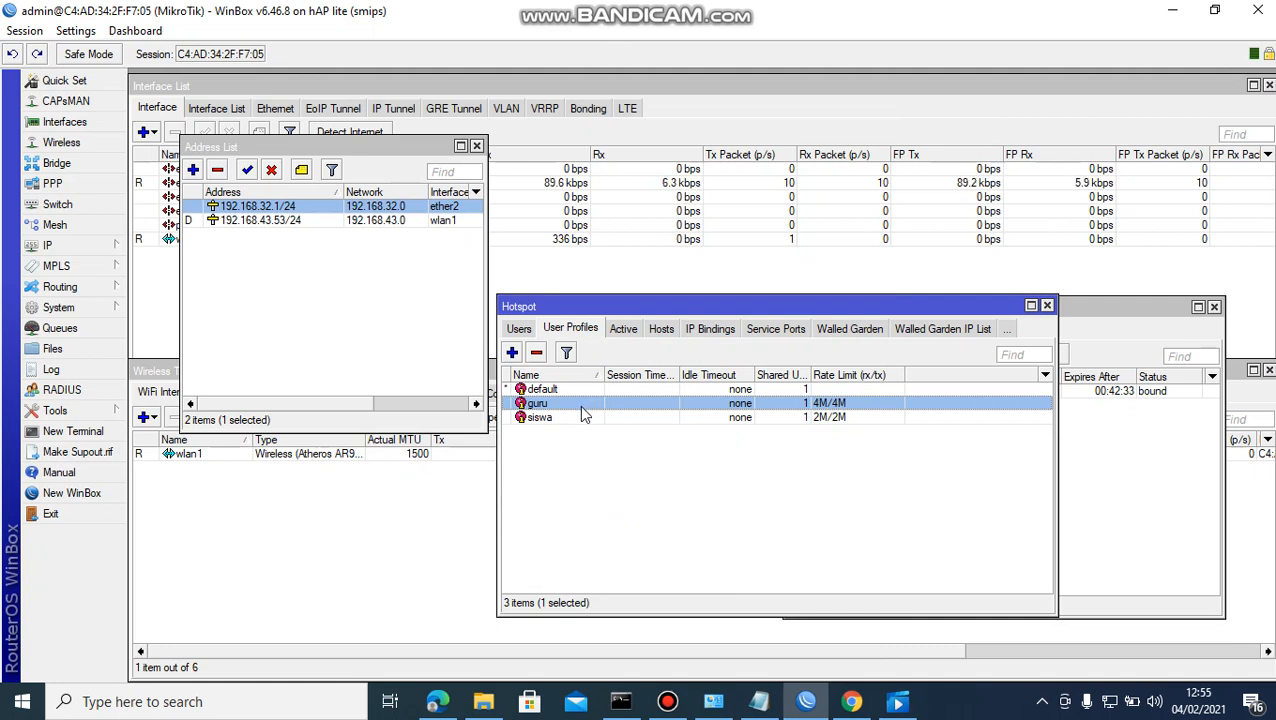
Add a new hotspot user in the Users list and enter the teacher's user name.
click(522, 332)
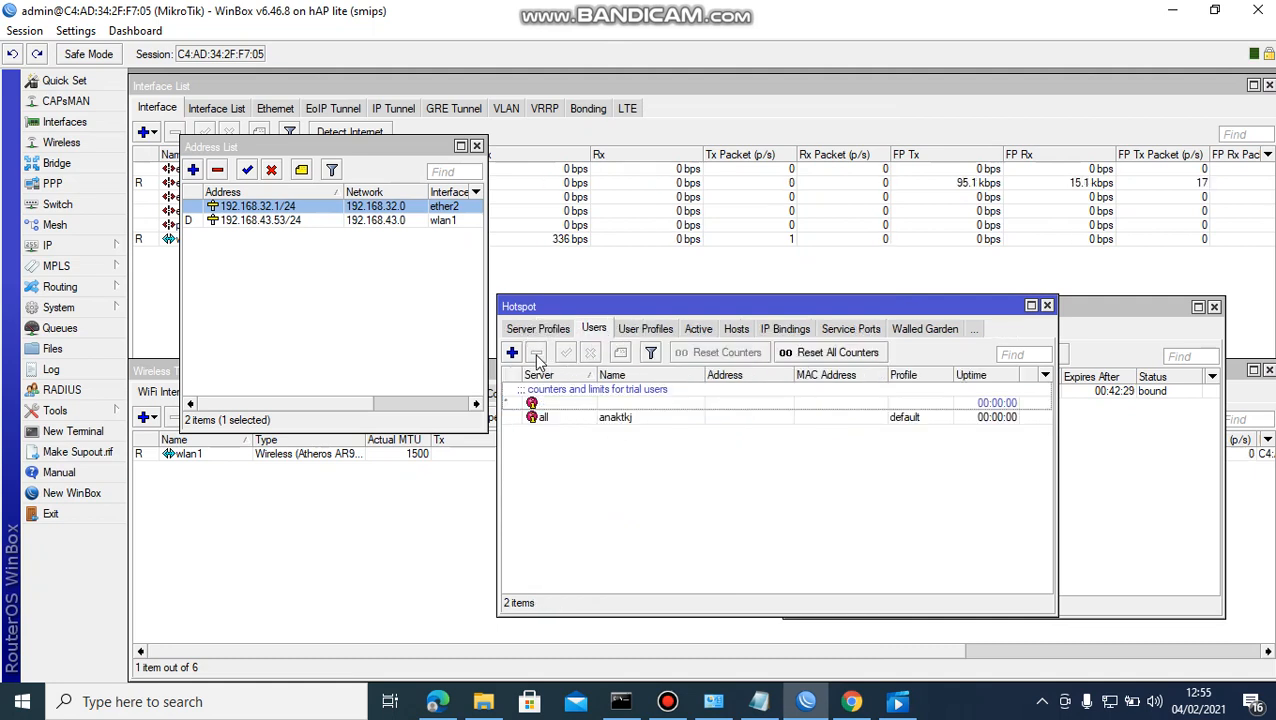
click(512, 353)
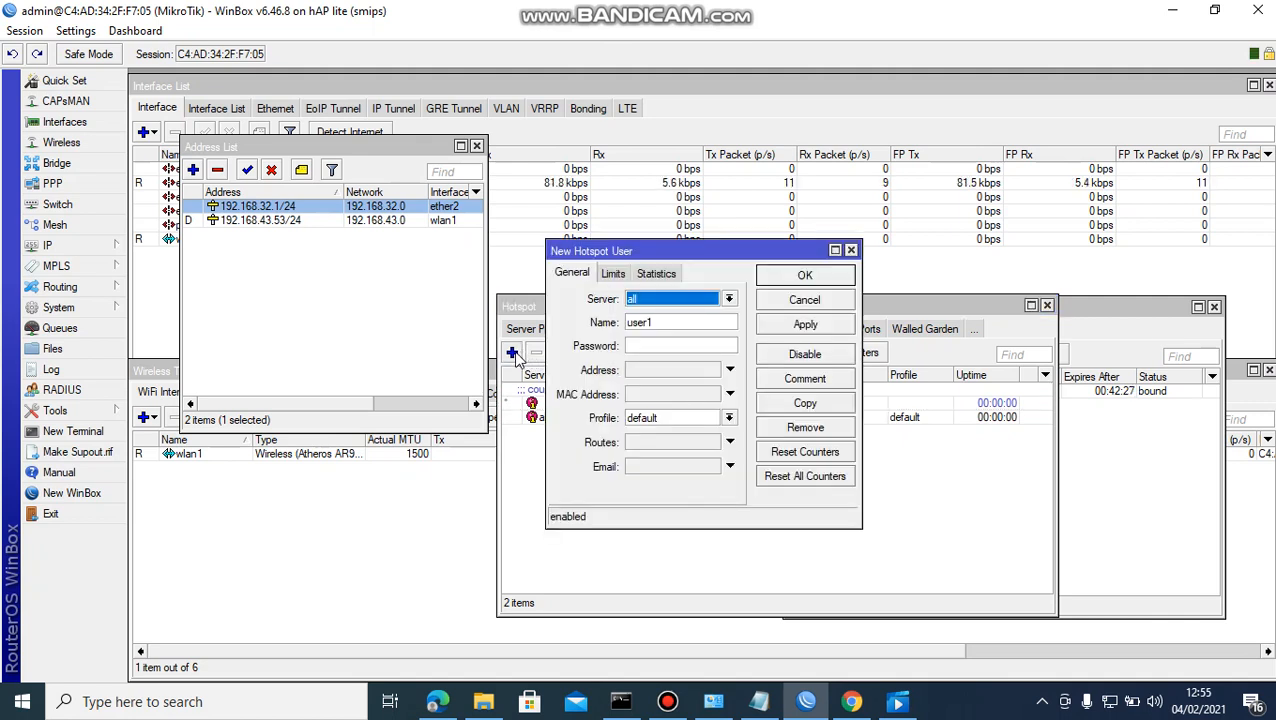
click(689, 322)
key(BackSpace)
key(BackSpace)
key(BackSpace)
key(BackSpace)
key(BackSpace)
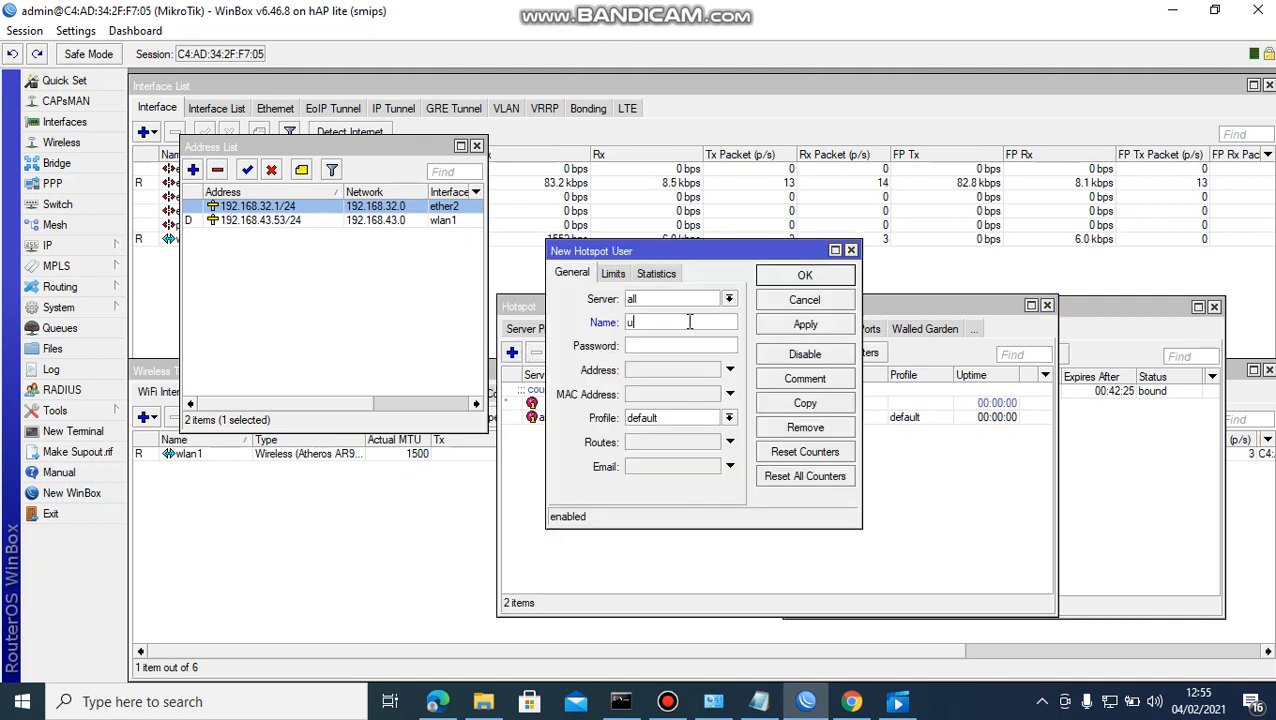
text(GURU-)
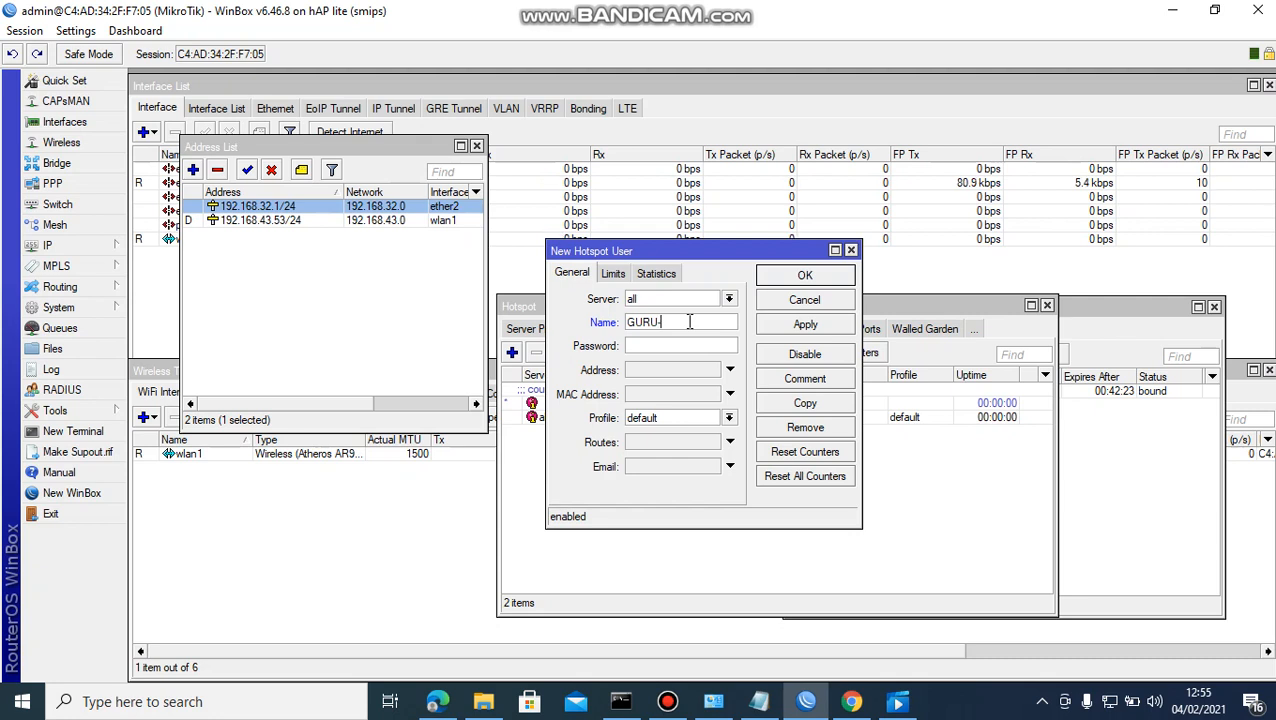
text(FITRI)
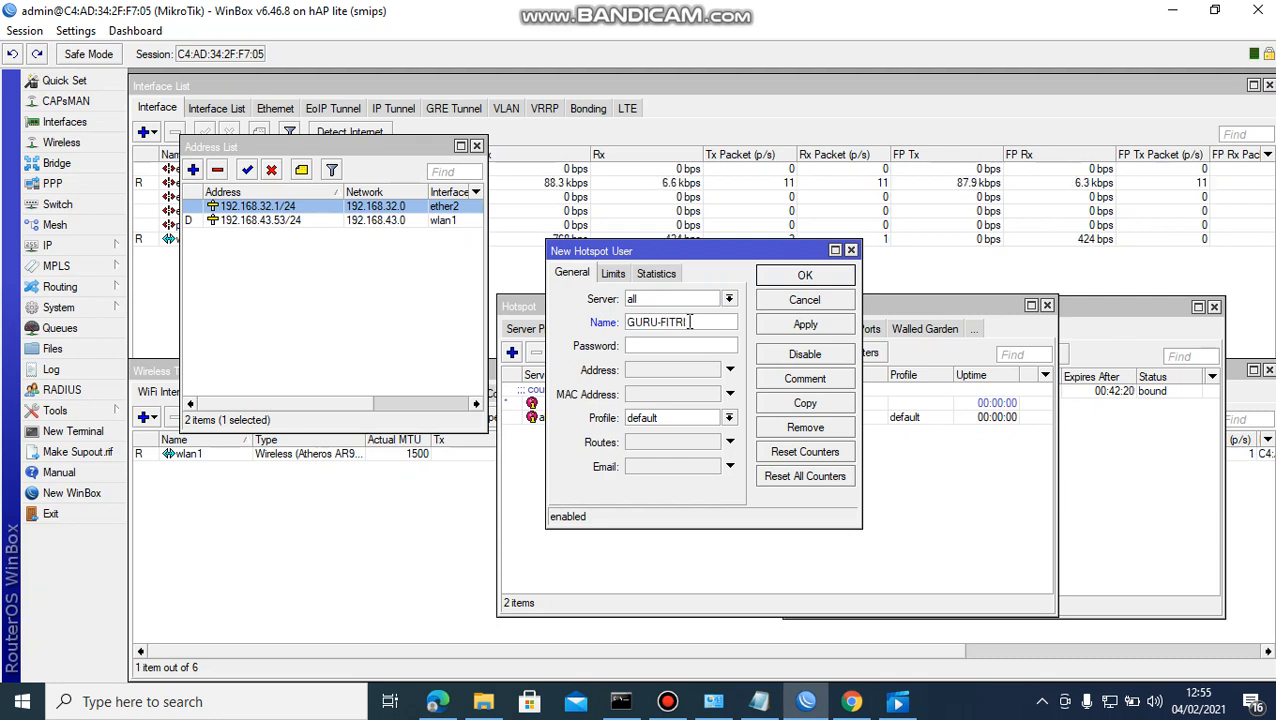
text(1.)
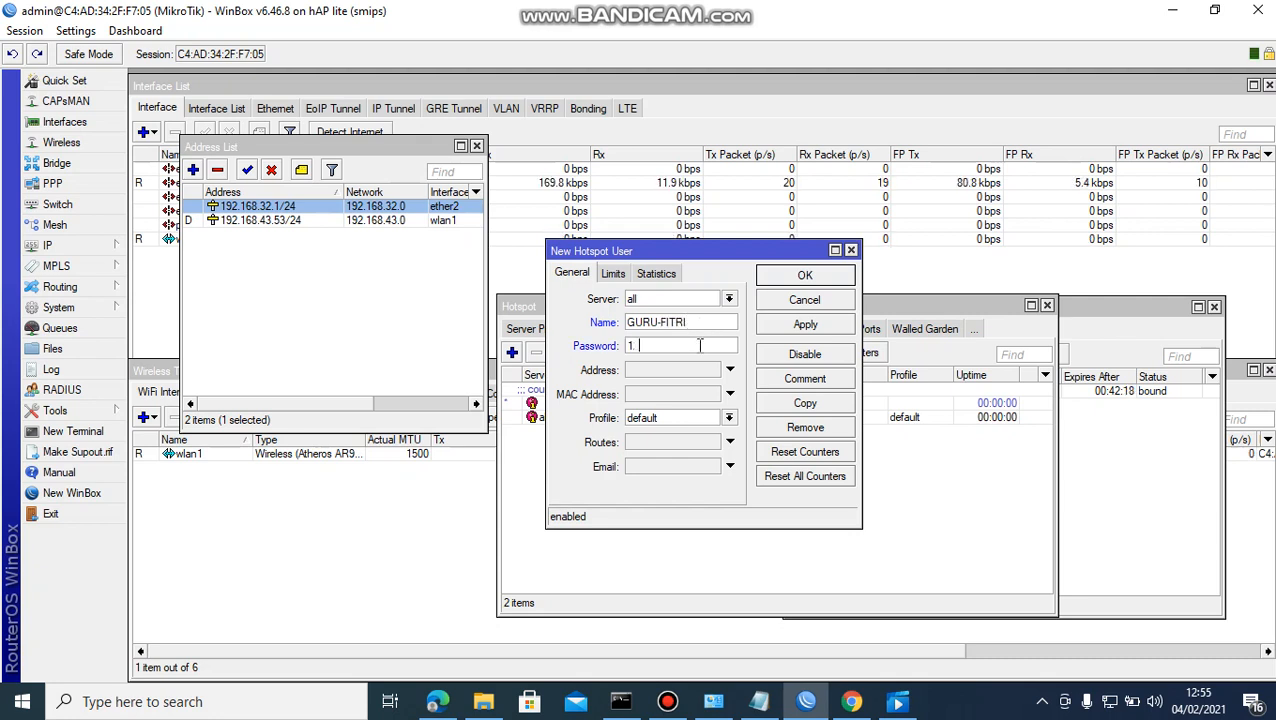
click(704, 323)
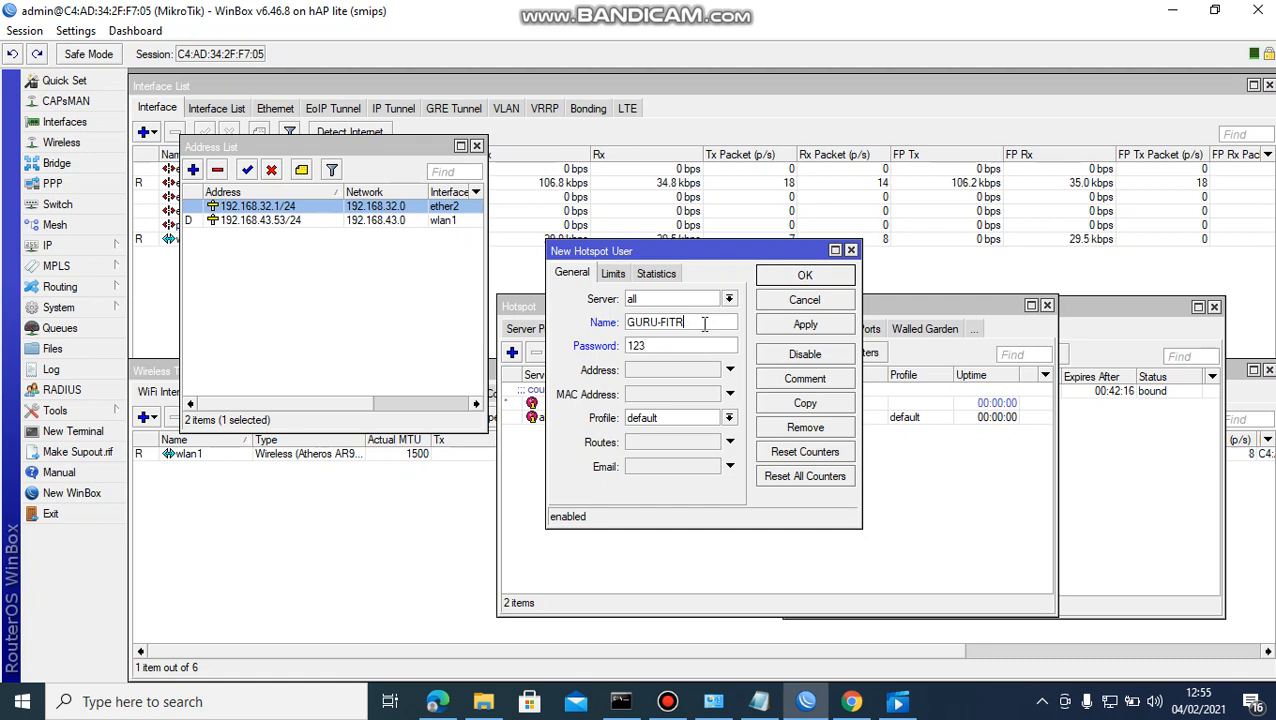
key(BackSpace)
key(BackSpace)
key(BackSpace)
key(BackSpace)
key(BackSpace)
key(BackSpace)
text(guru-)
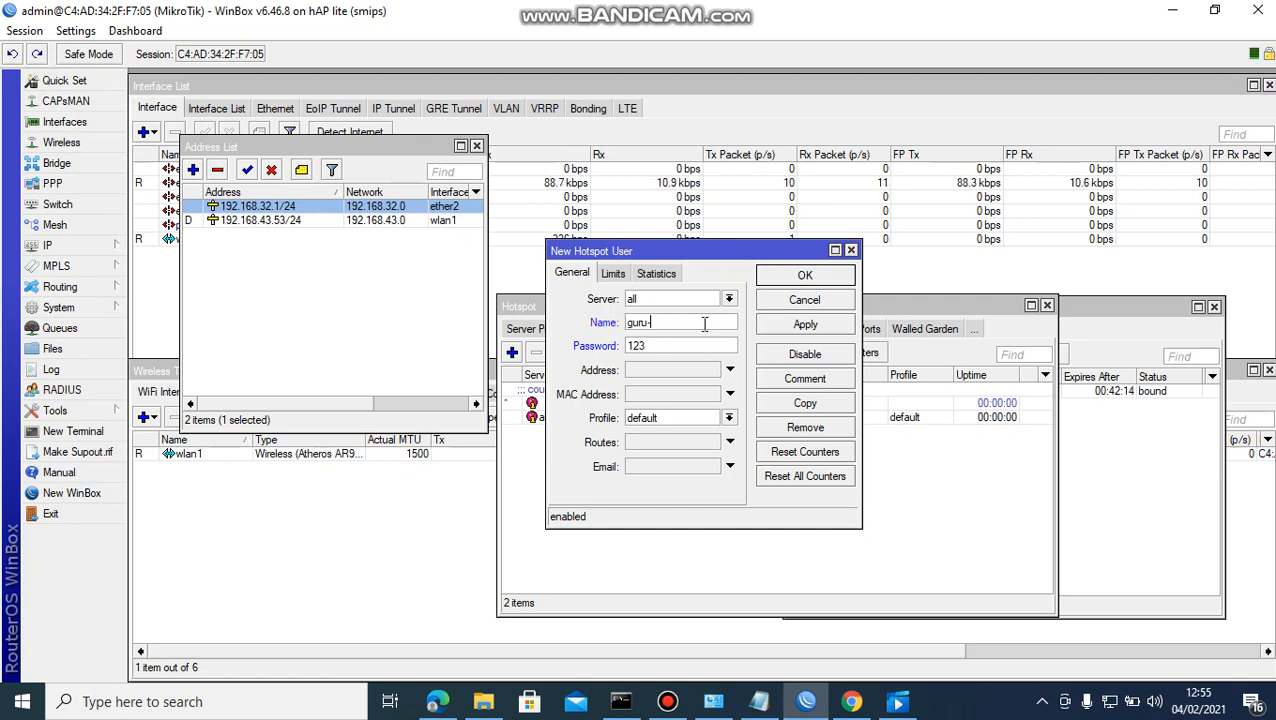
text(fitri)
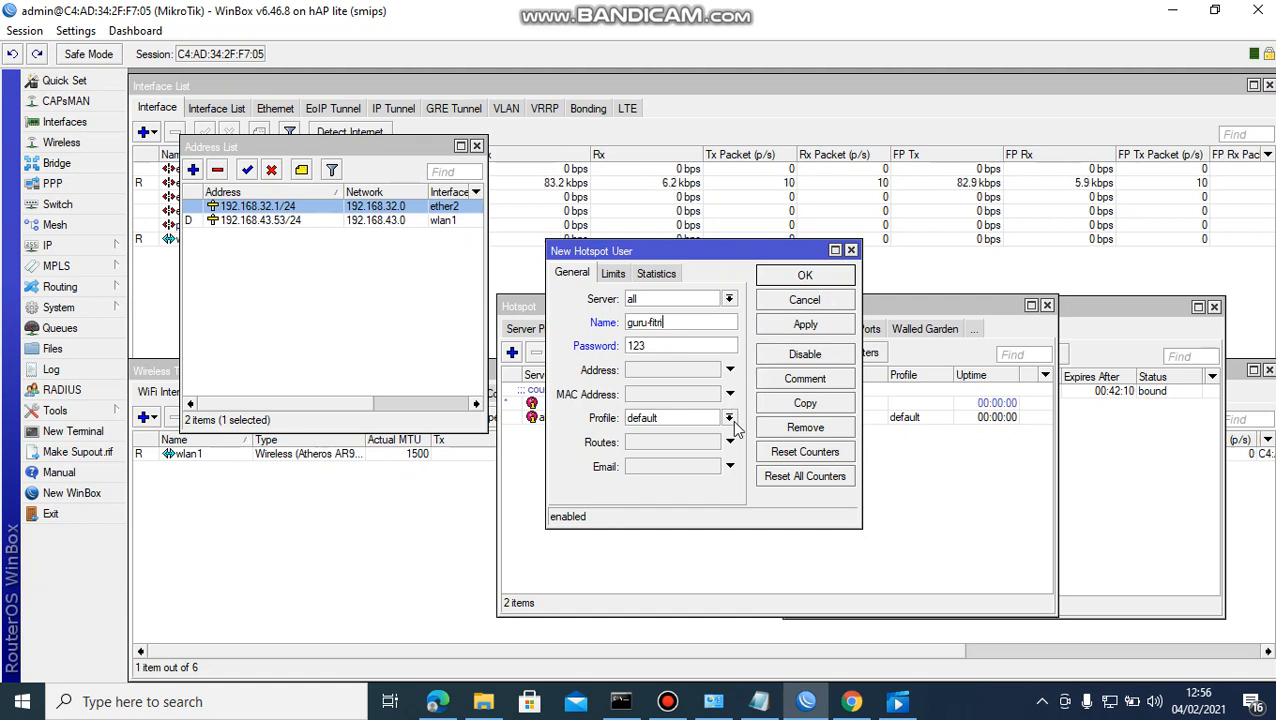
Assign the guru profile to the new user and save it.
click(730, 417)
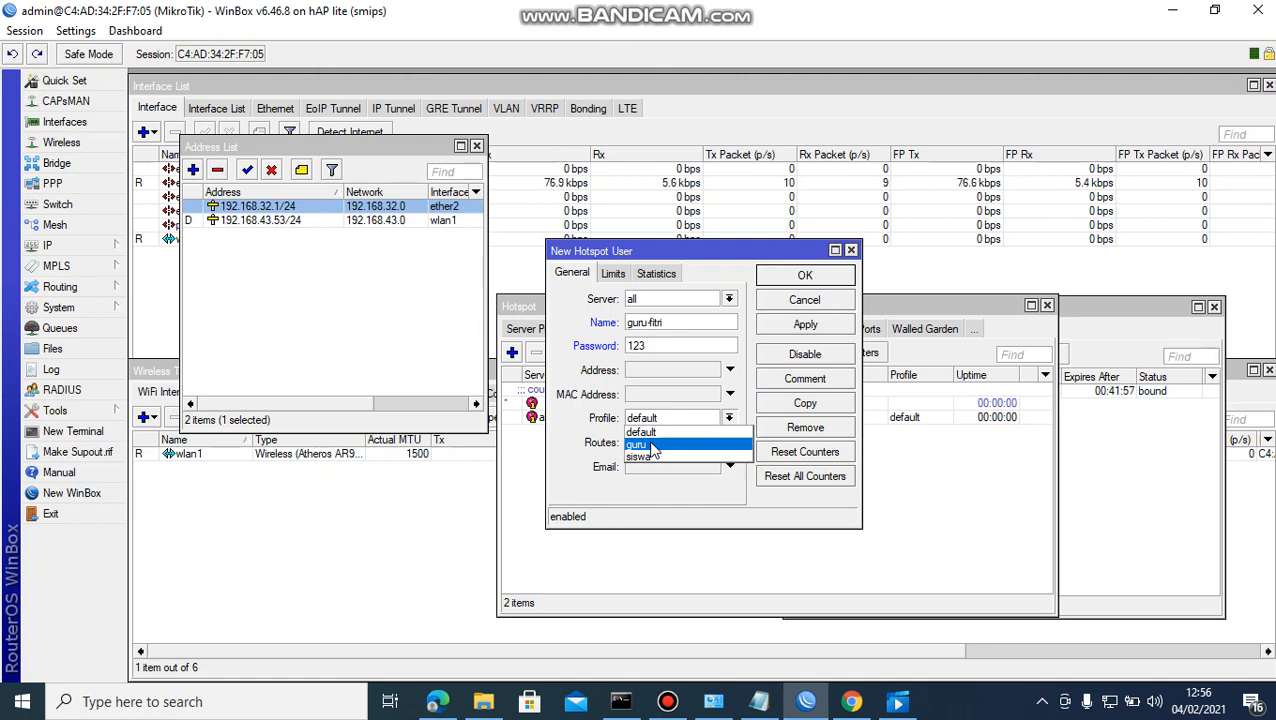
click(651, 446)
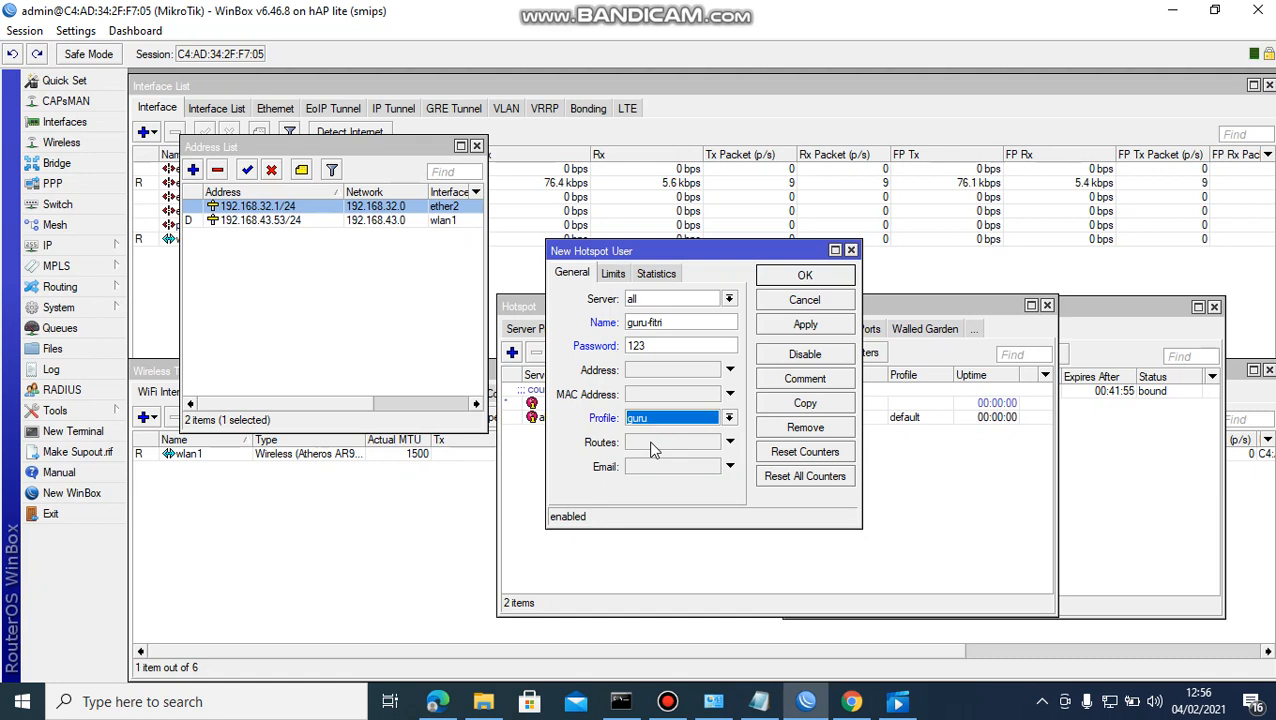
click(806, 324)
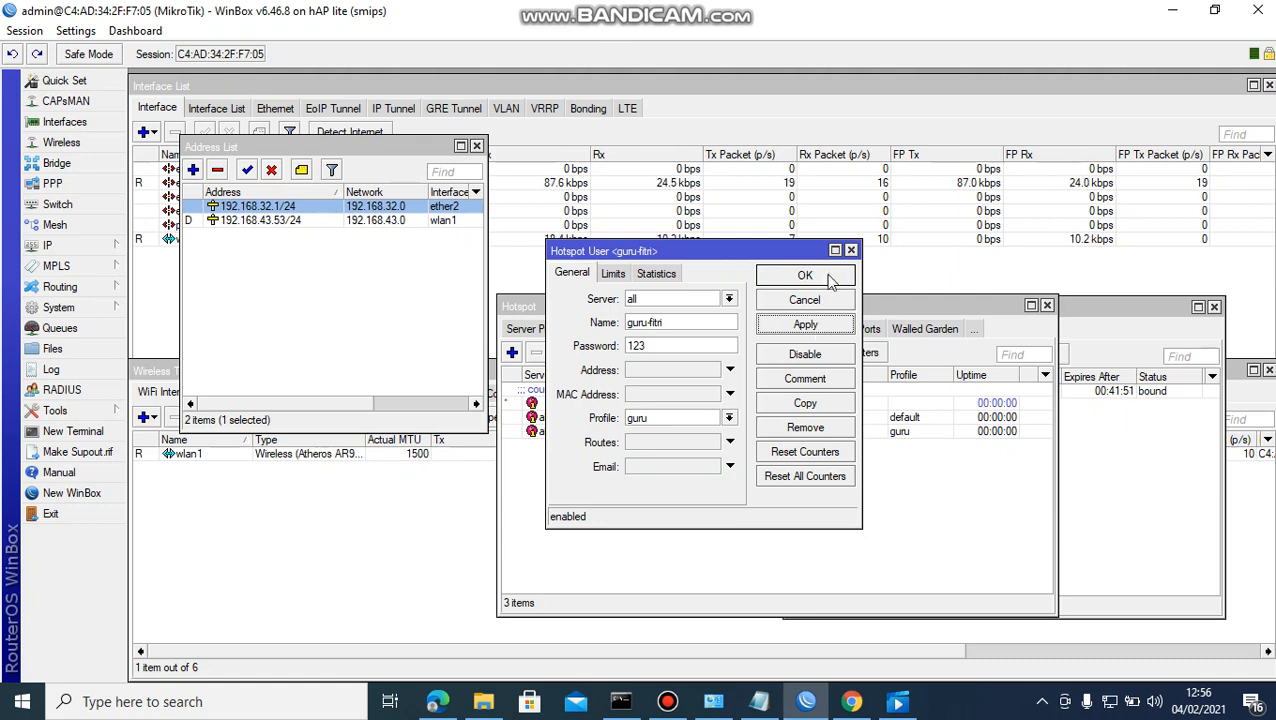
click(805, 276)
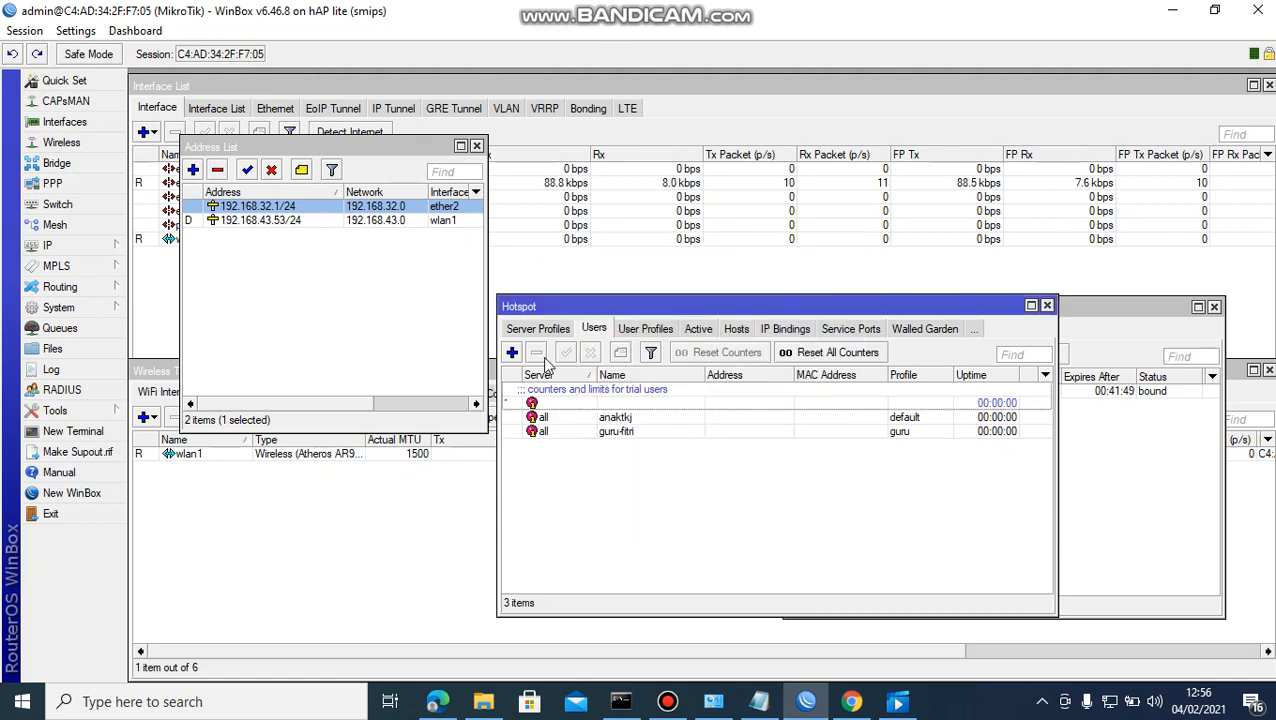
Add a student hotspot user with a password on the siswa profile, then show the user profiles.
click(512, 354)
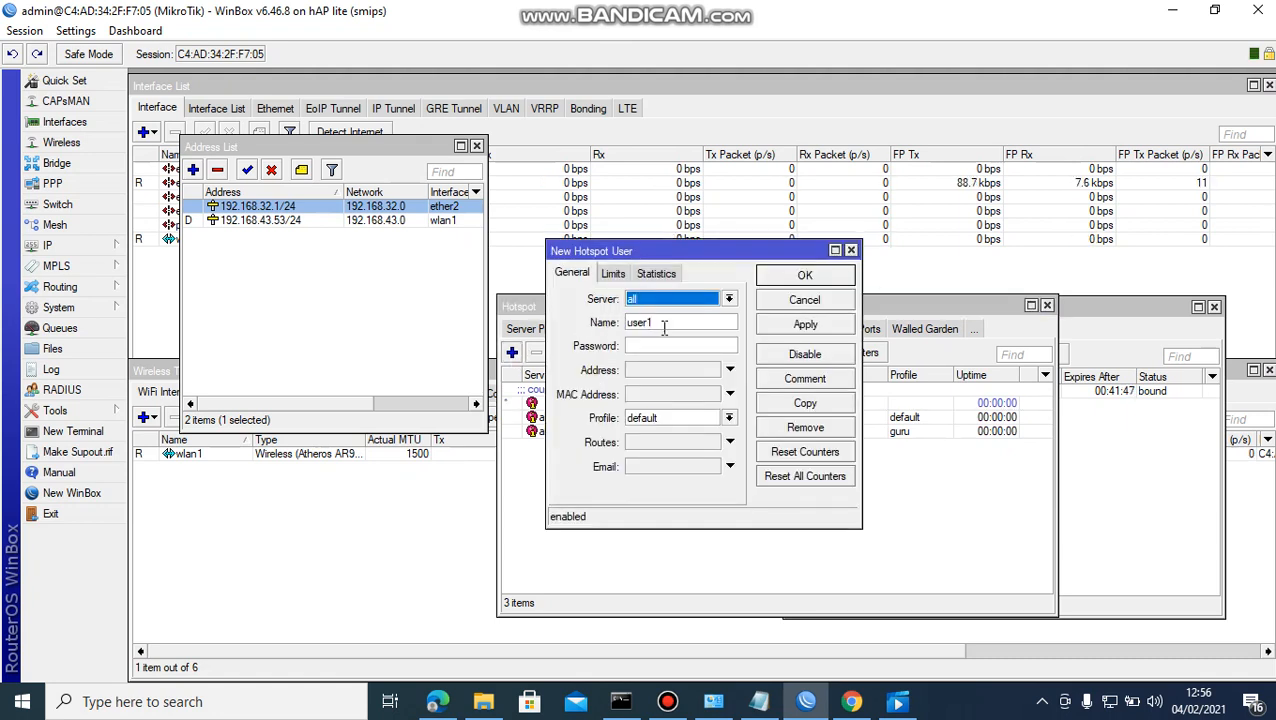
click(663, 324)
key(BackSpace)
key(BackSpace)
key(BackSpace)
key(BackSpace)
key(BackSpace)
text(swa)
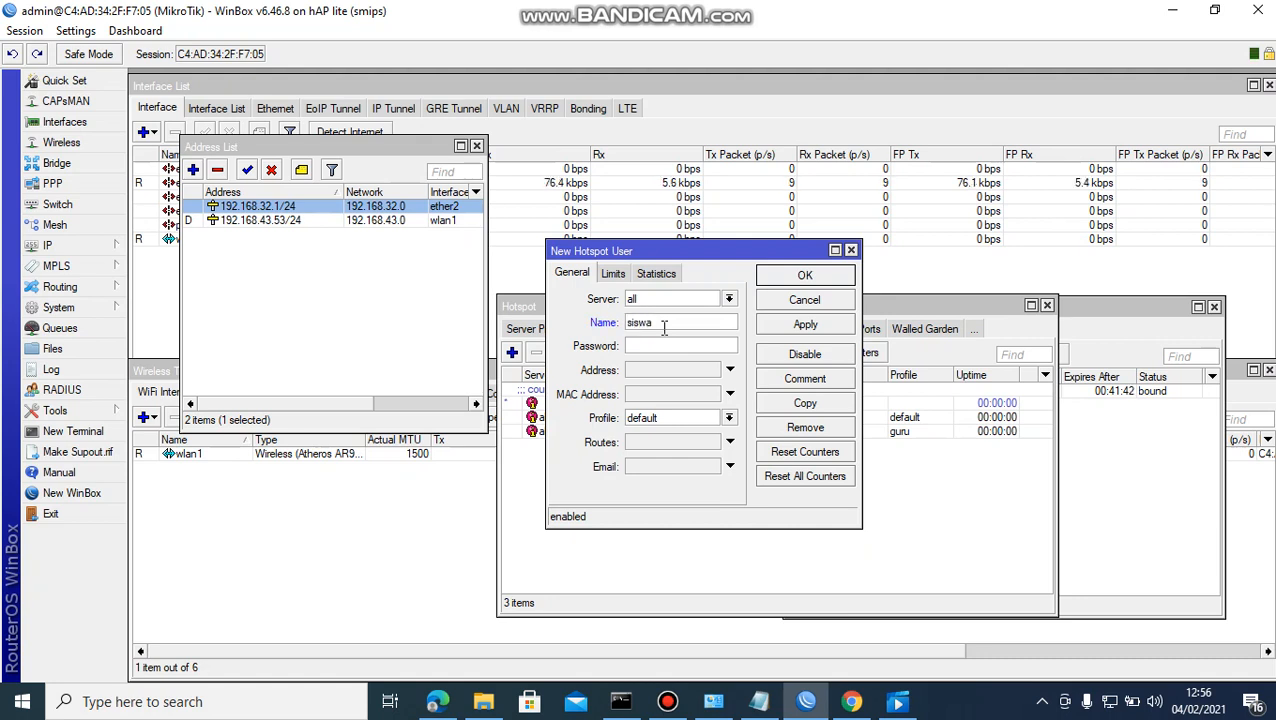
text(-alv)
click(661, 346)
text(123)
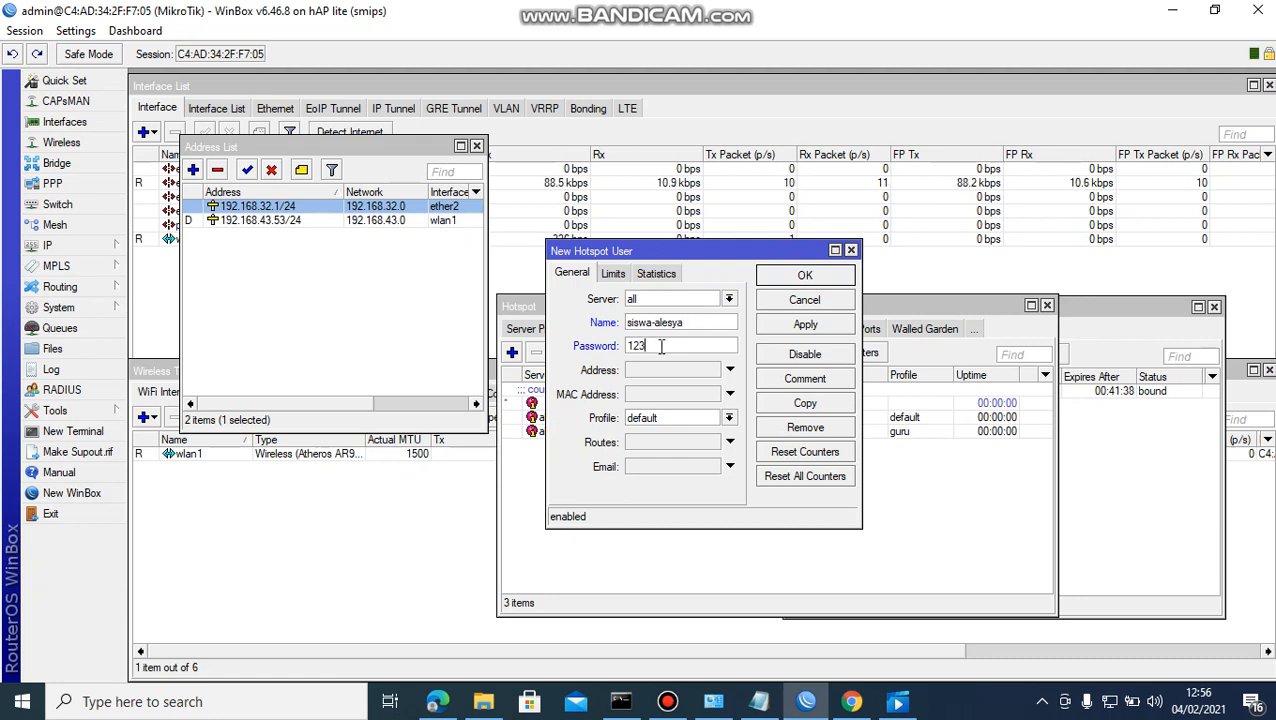
click(729, 418)
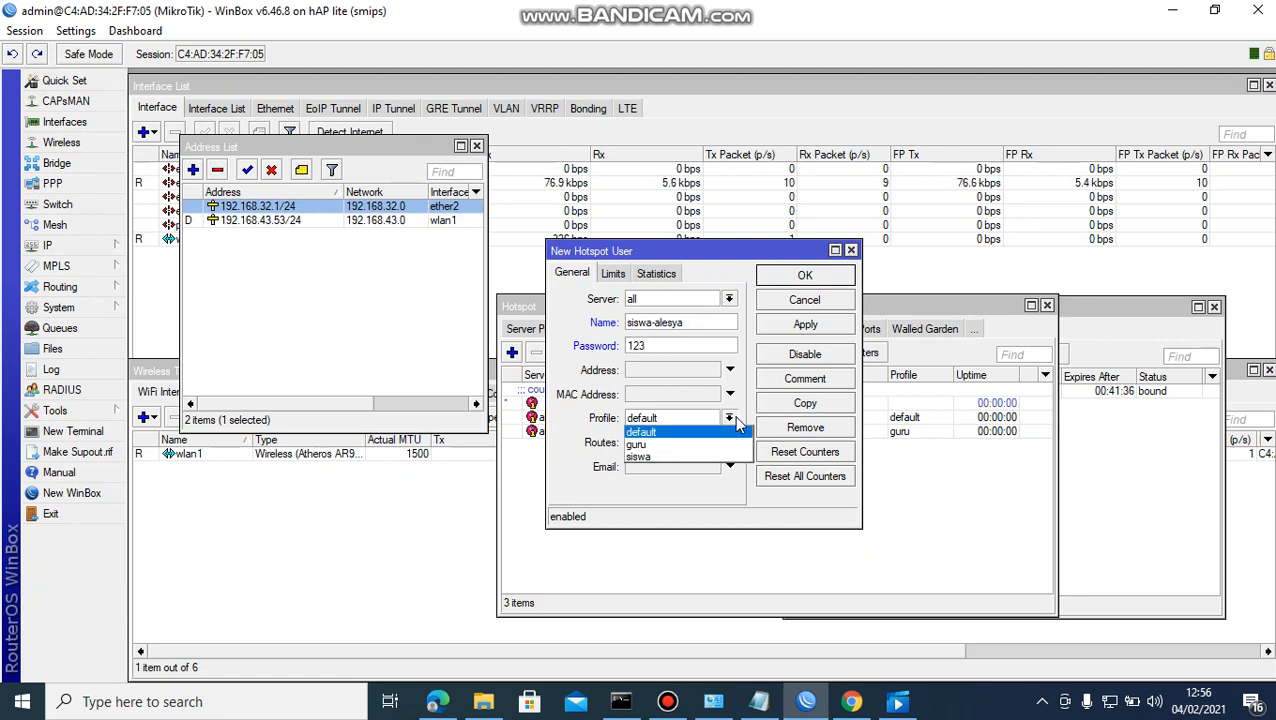
click(683, 458)
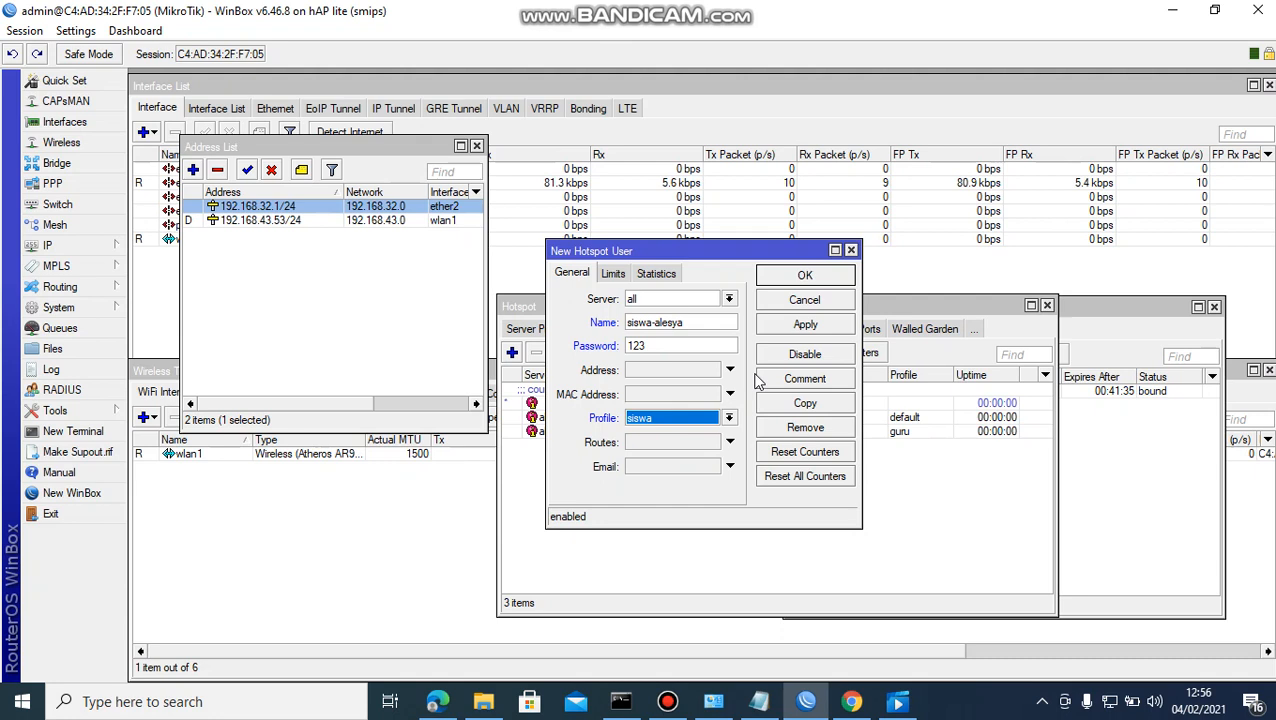
click(830, 328)
click(805, 276)
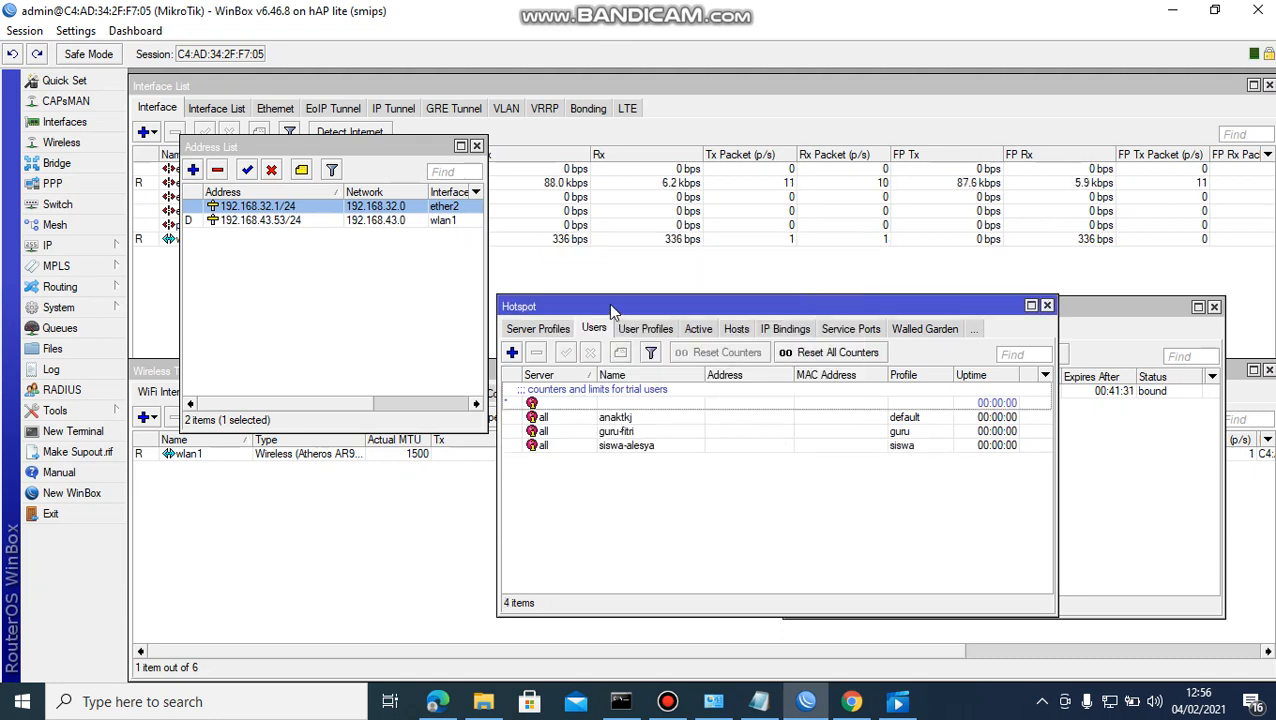
click(640, 328)
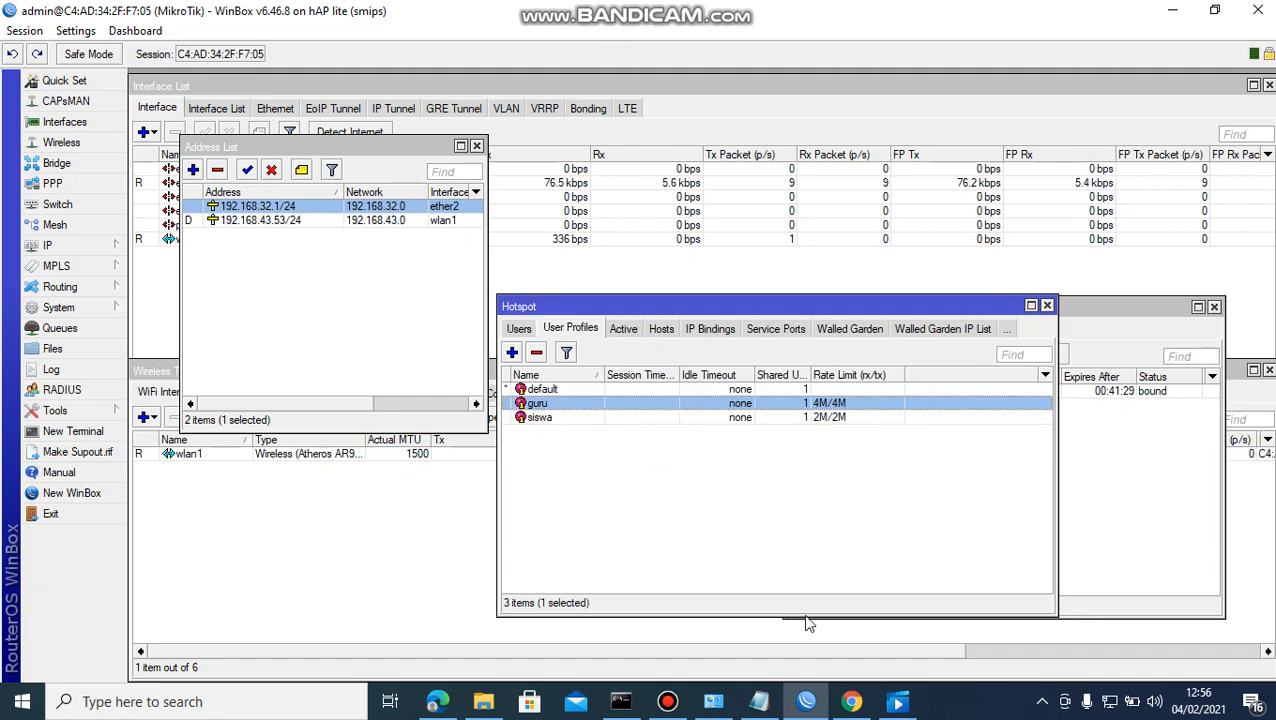
Open a new Chrome tab and check the hotspot status page.
click(866, 706)
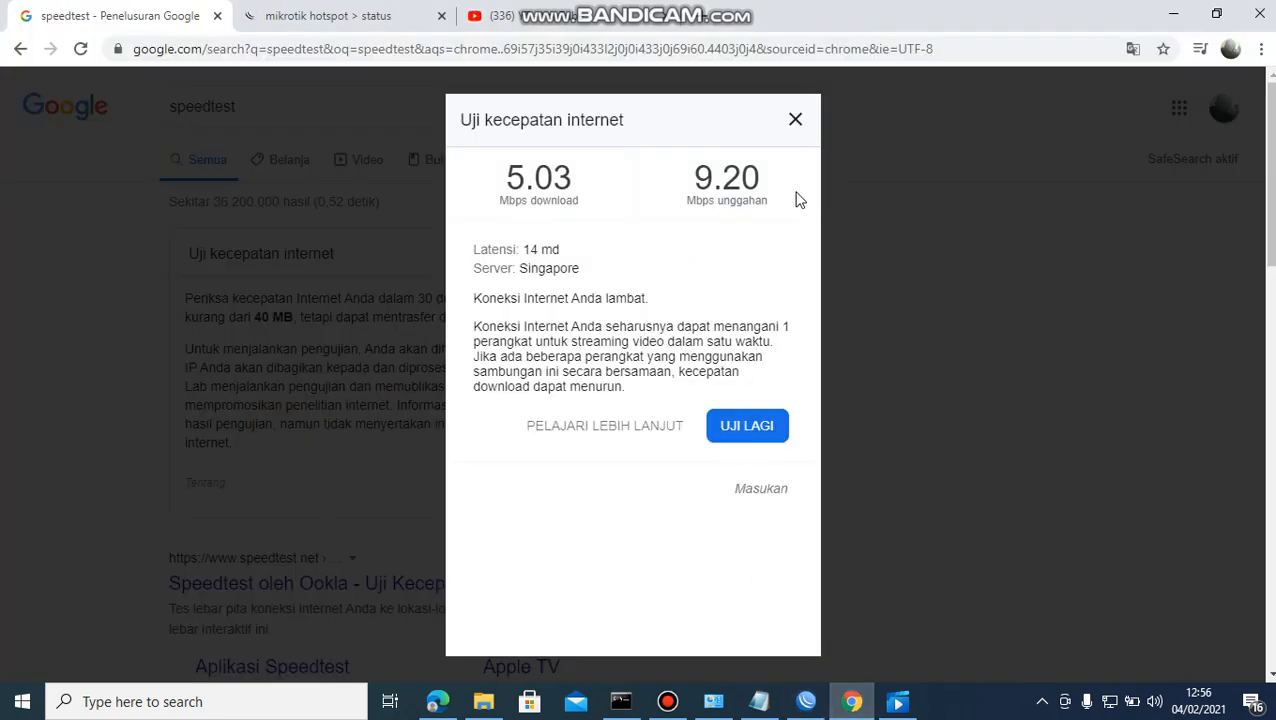
click(700, 15)
click(676, 49)
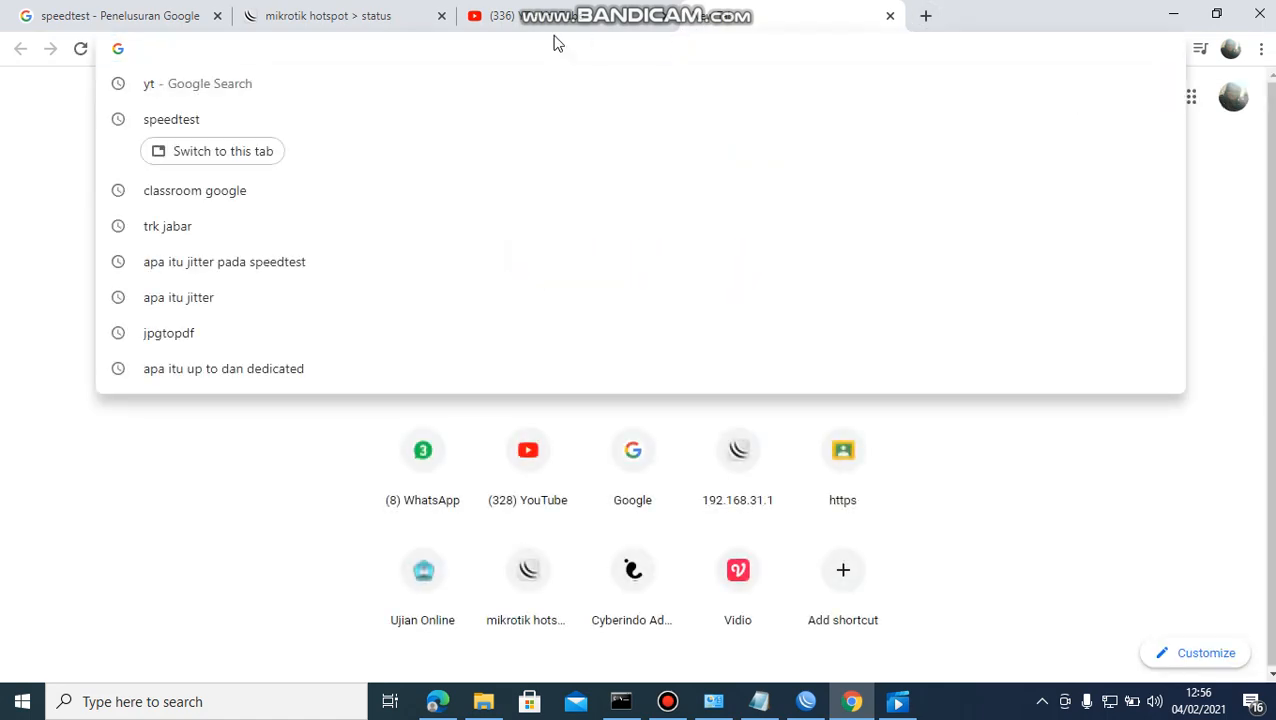
click(400, 27)
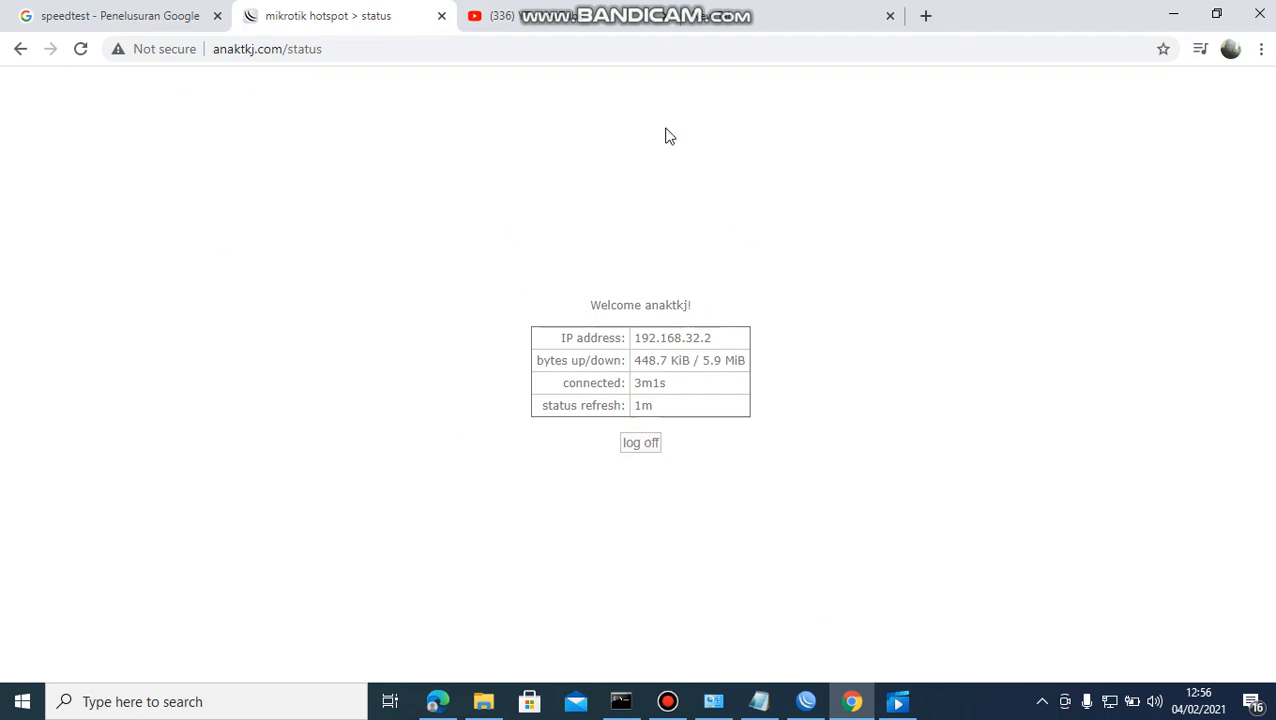
click(789, 20)
Log in to the hotspot at 192.168.31.1 with the teacher account and decline saving the password.
click(700, 49)
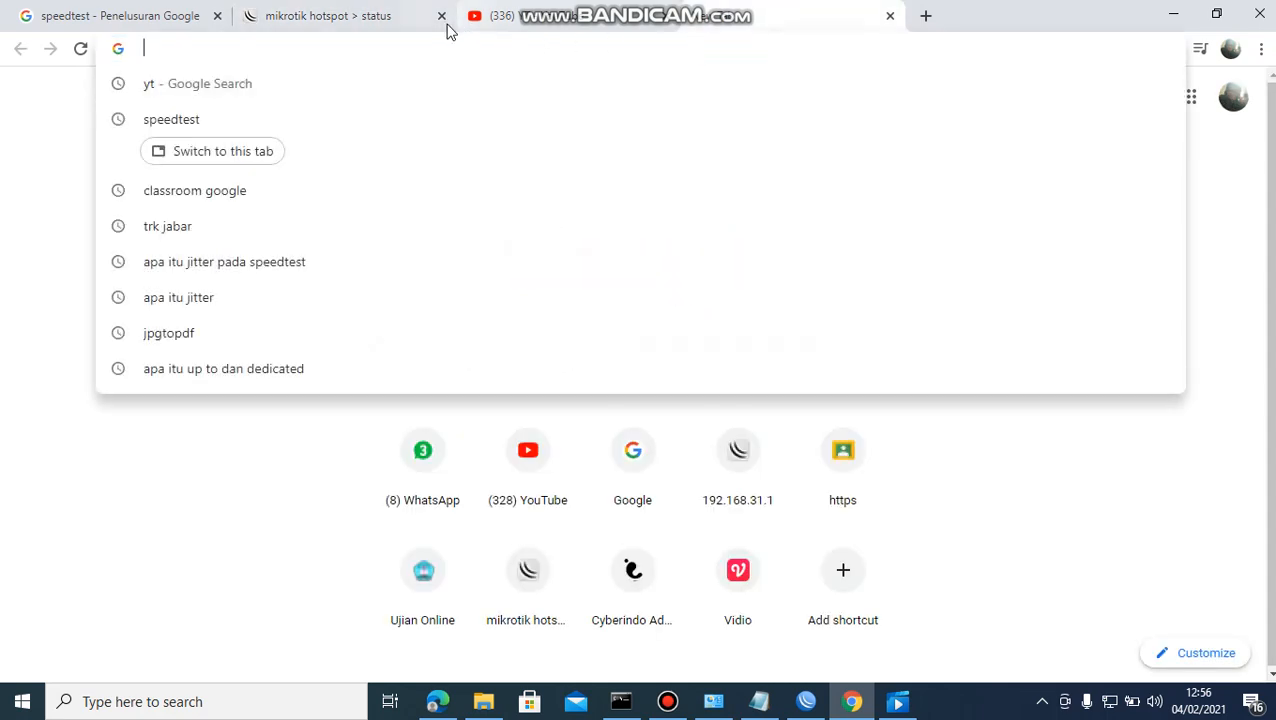
text(192)
key(Return)
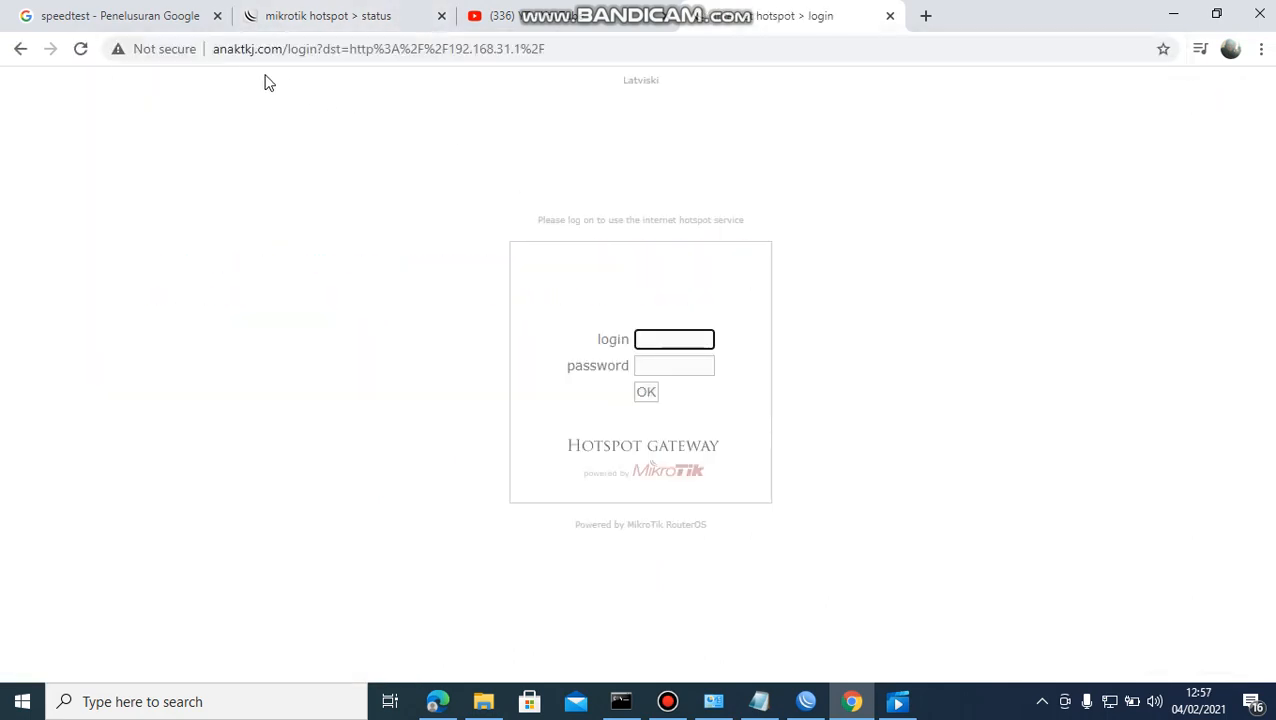
text(guru-f)
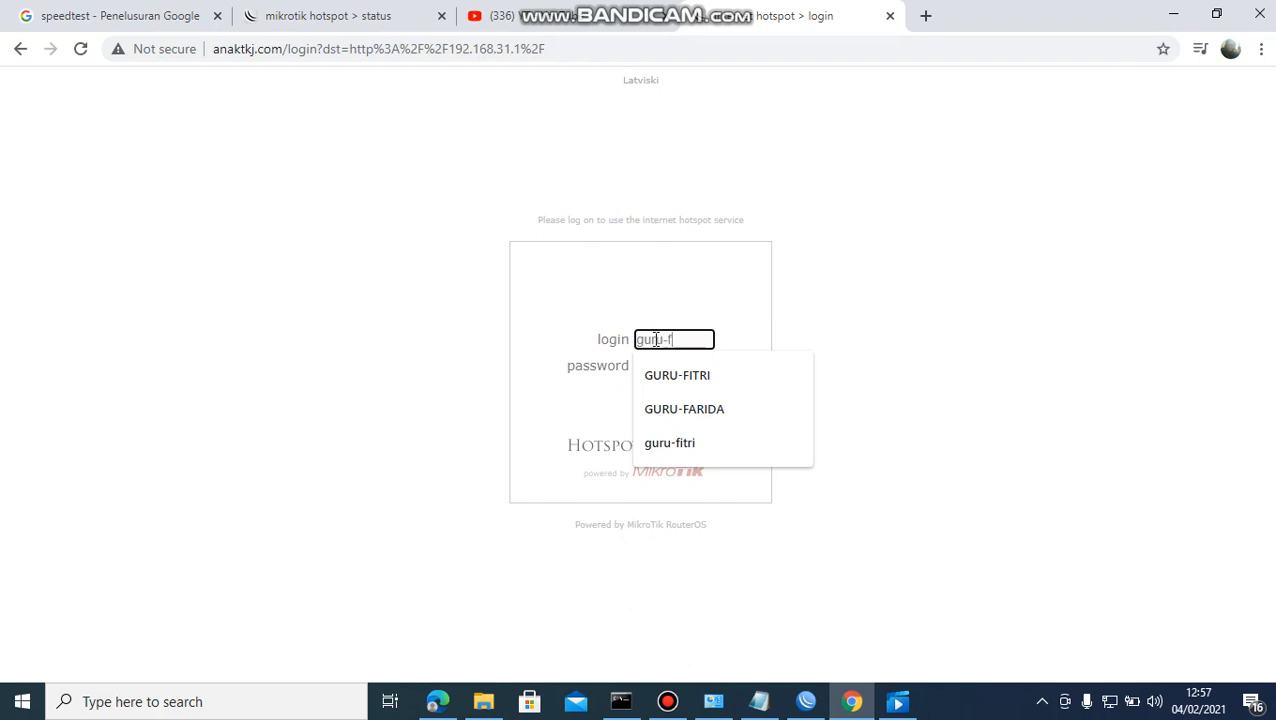
text(itri)
key(Tab)
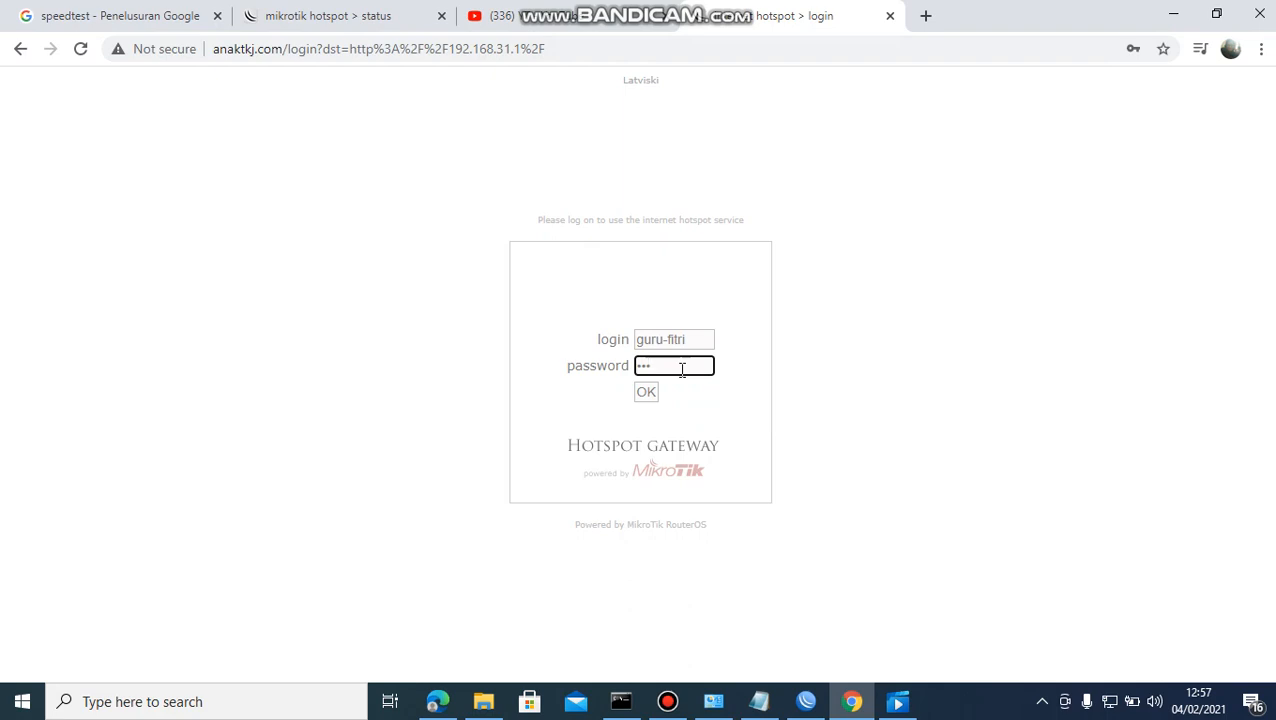
click(648, 393)
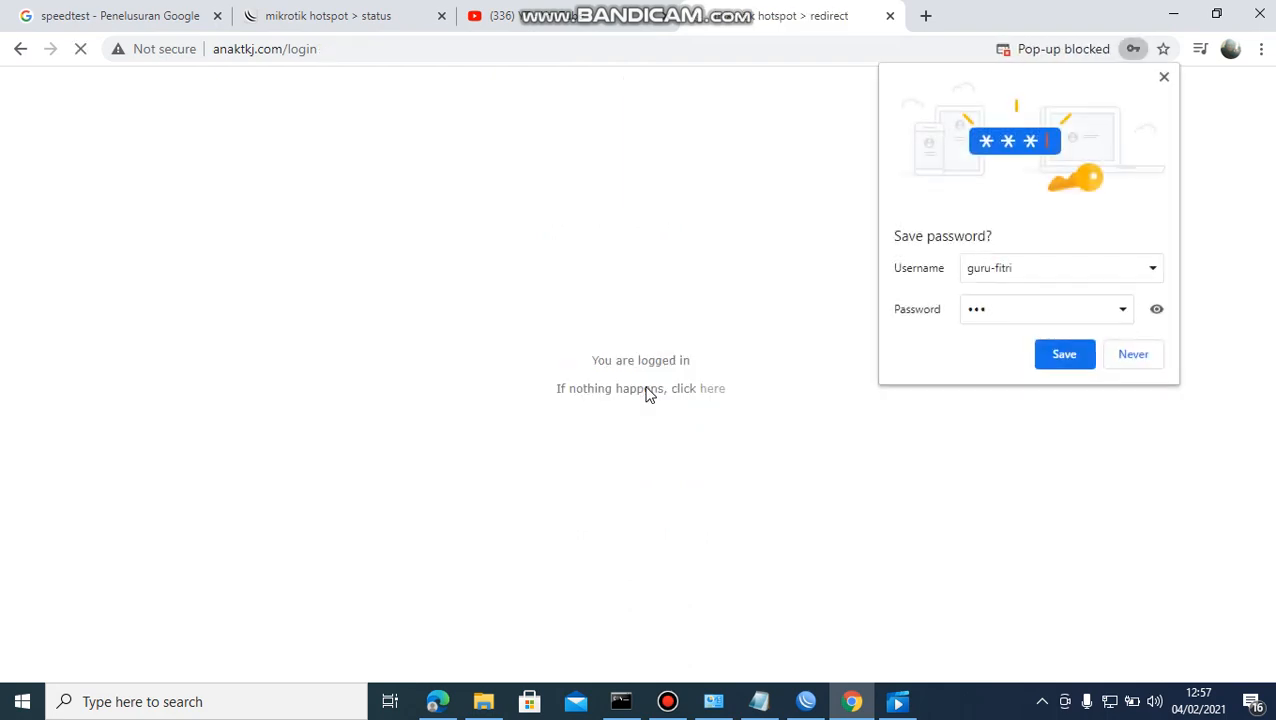
click(1164, 79)
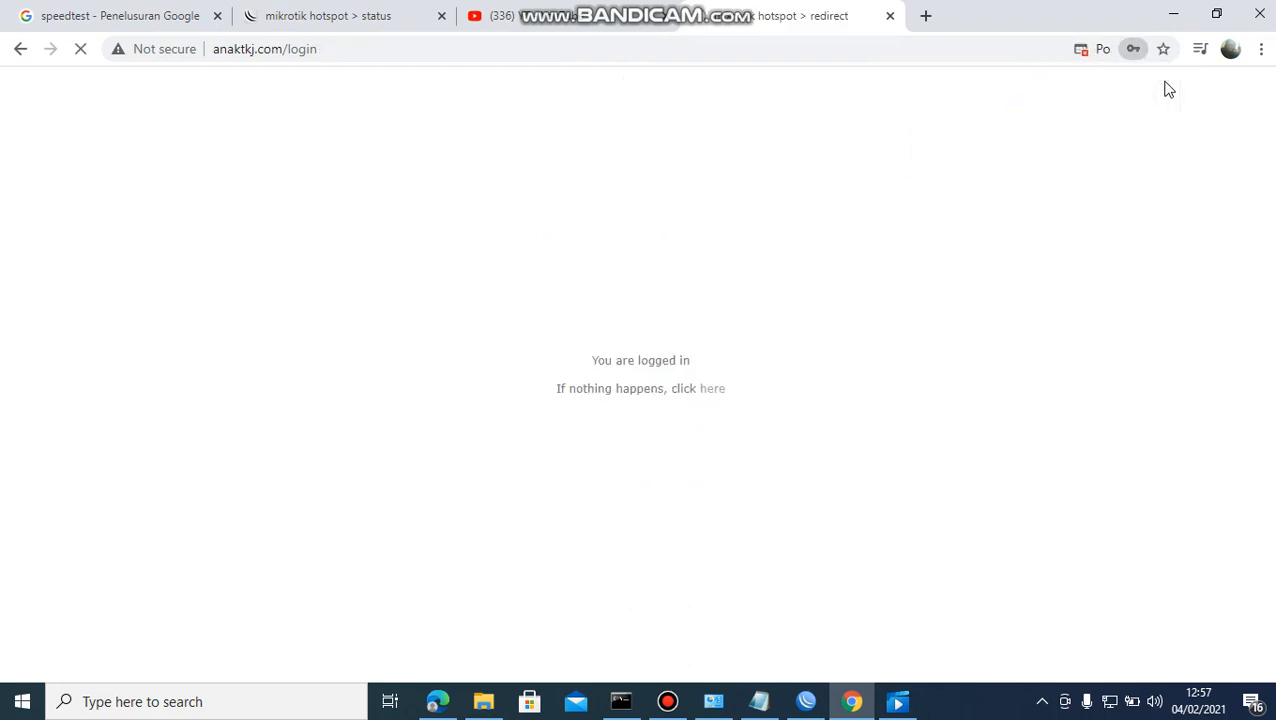
Search Google for speedtest in a new tab and run its internet speed test, then switch to WinBox.
click(927, 16)
text(s)
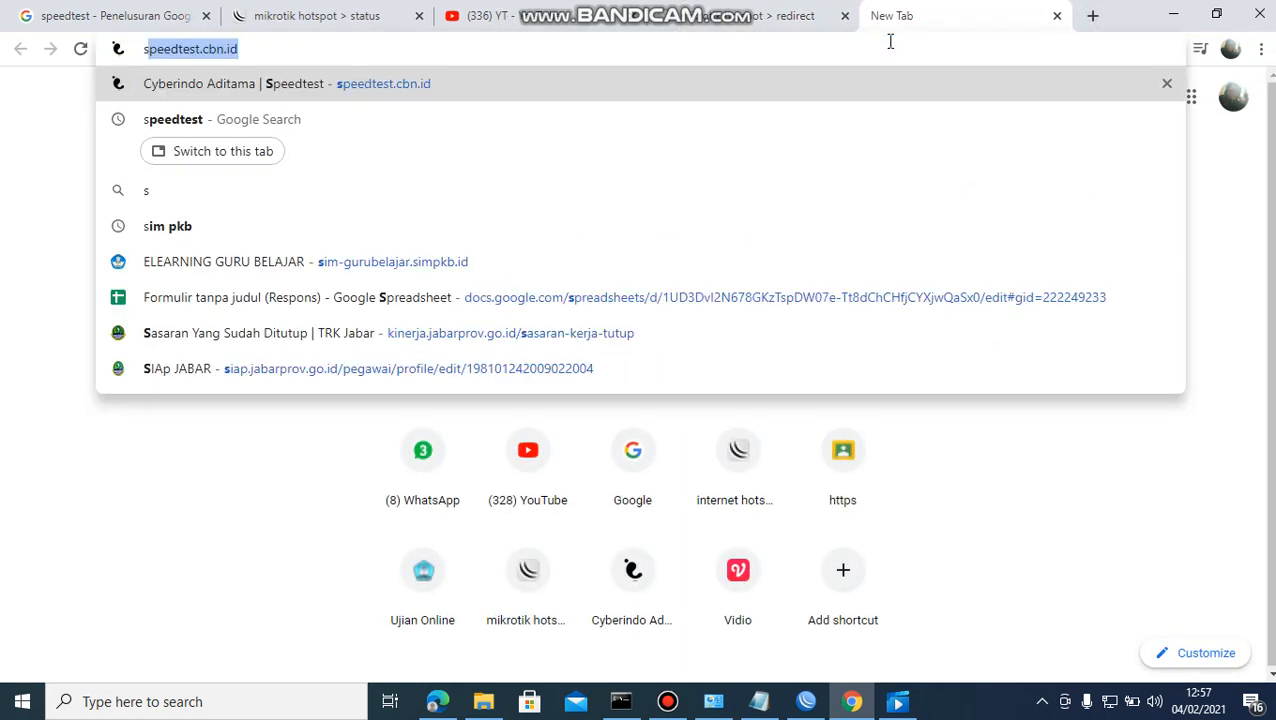
key(BackSpace)
key(BackSpace)
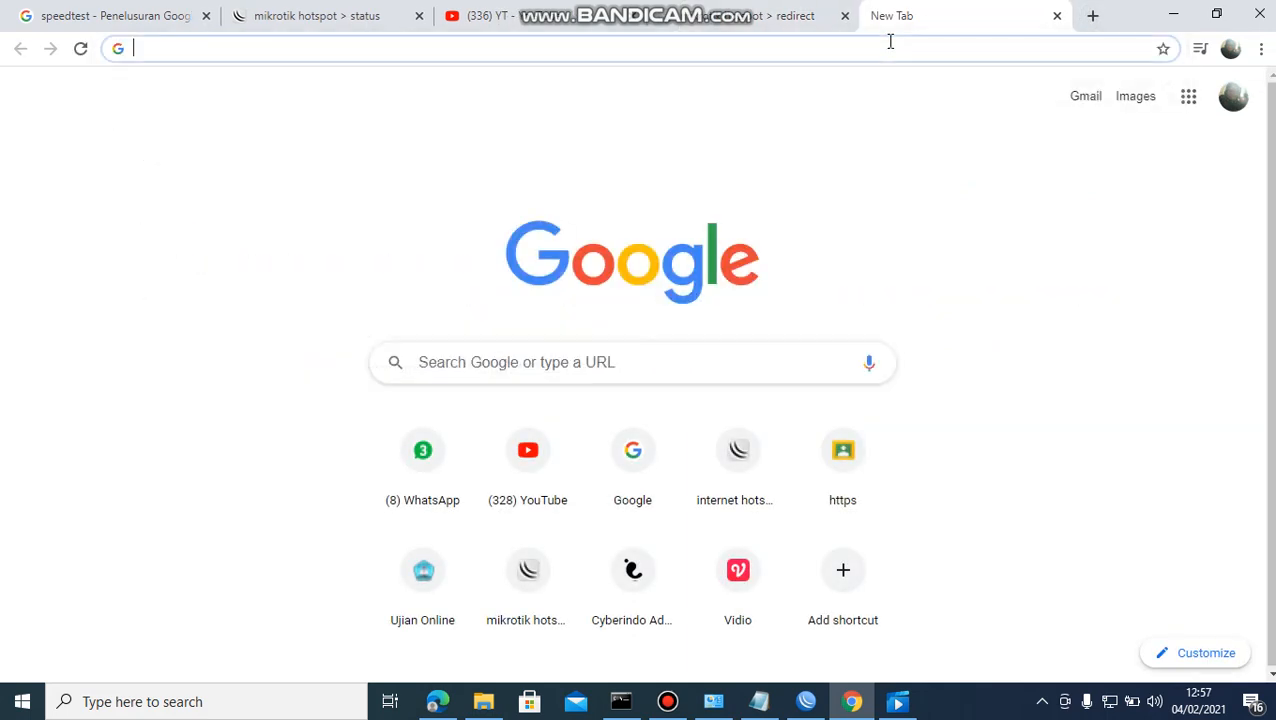
click(629, 359)
text(speedtest)
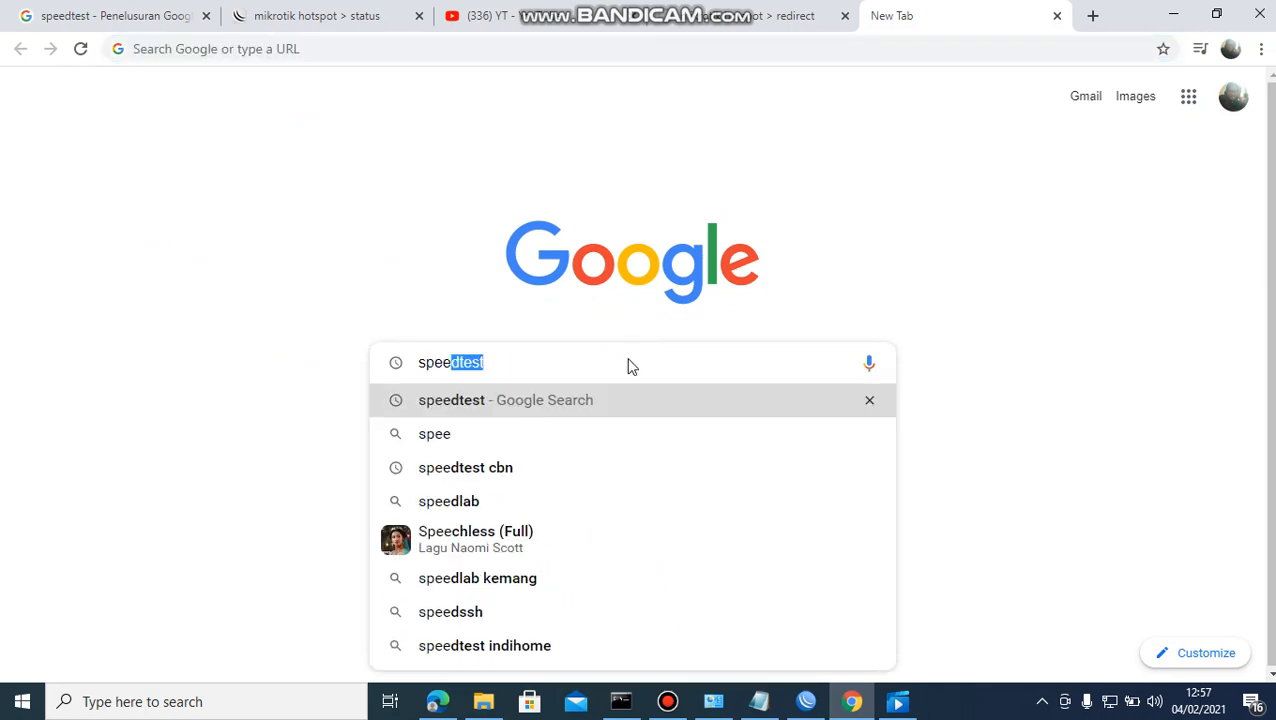
key(Return)
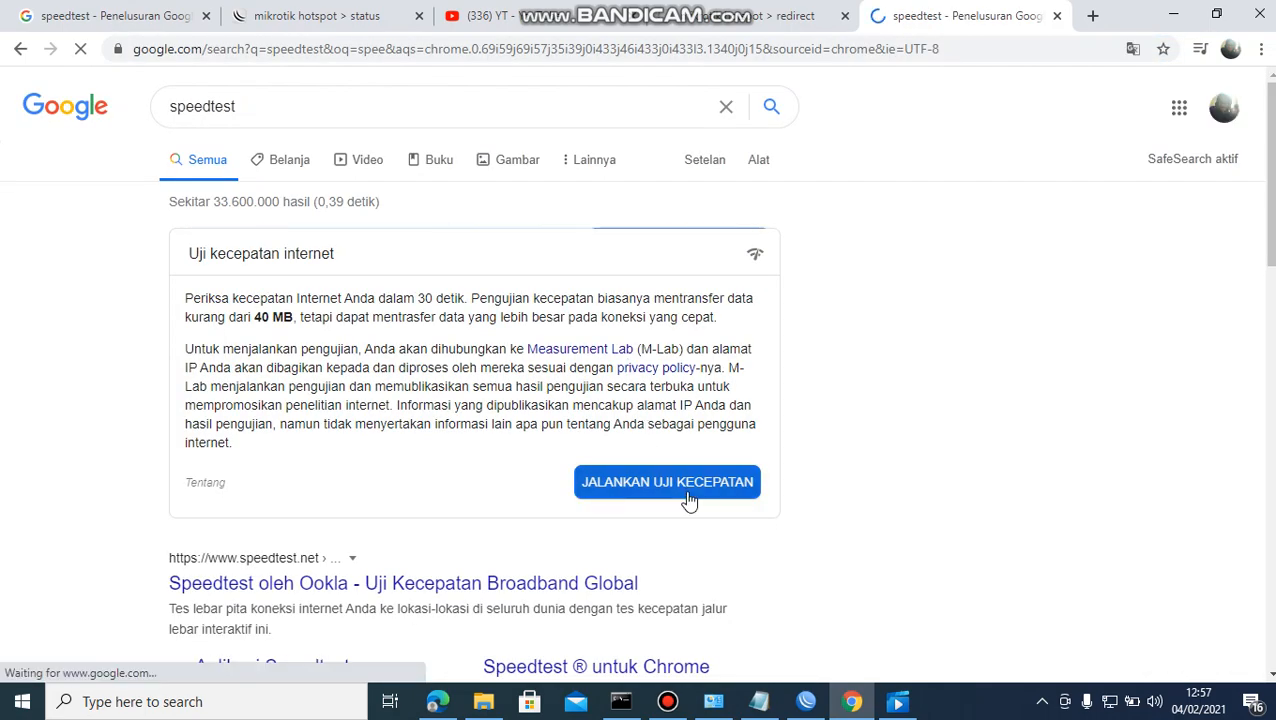
click(689, 490)
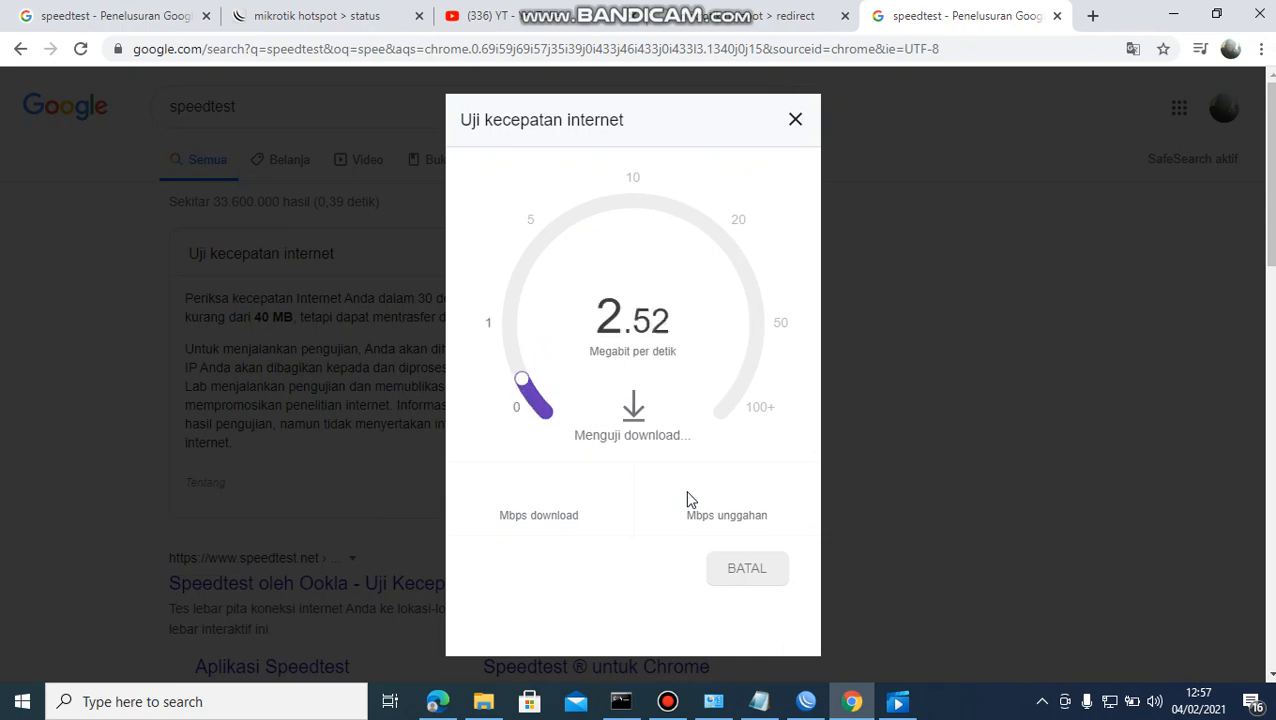
click(806, 701)
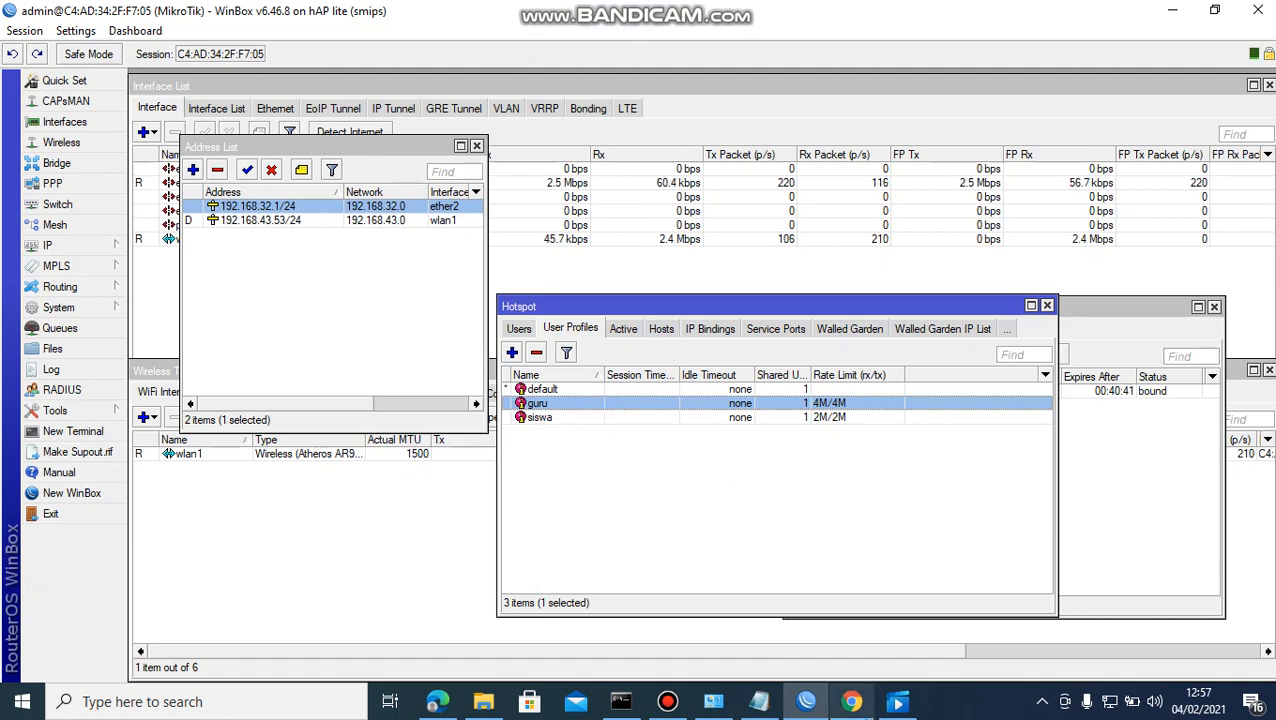
Return to Chrome's speed test, which finishes at 1.84 Mbps down and 1.56 Mbps up.
click(851, 703)
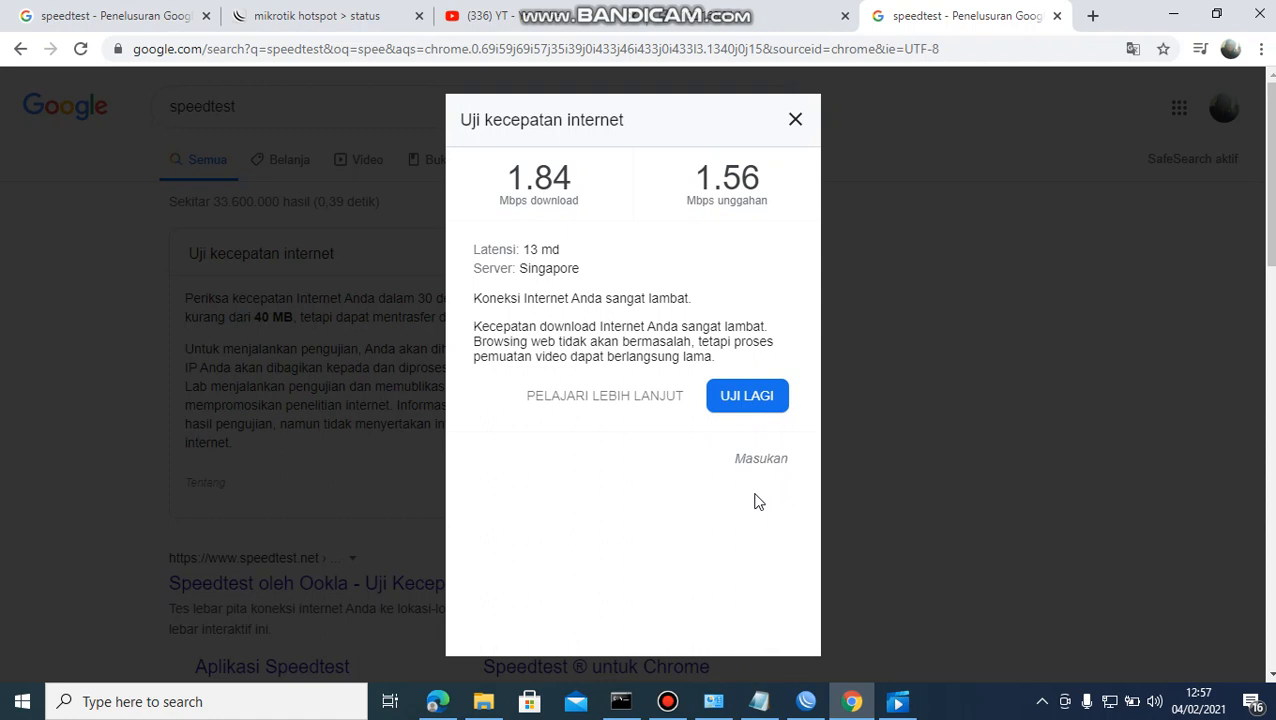
Load anaktkj.com in a new tab and log the current hotspot user off.
click(830, 20)
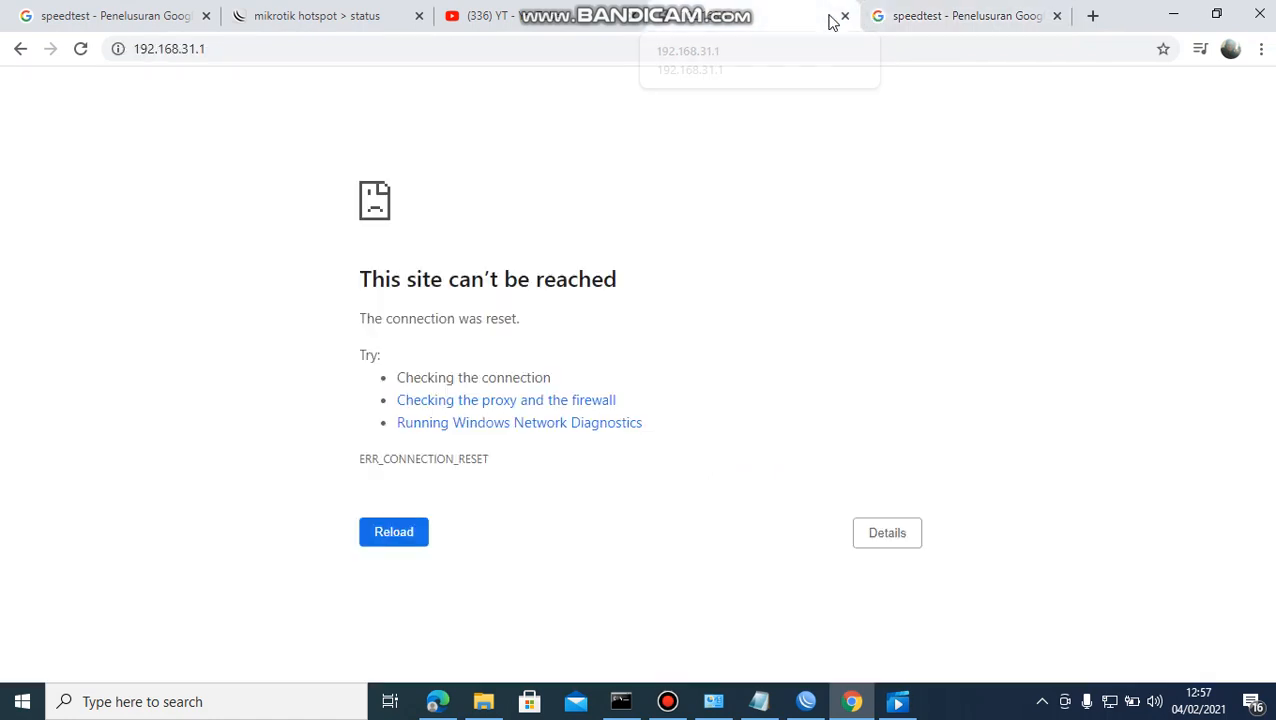
click(1093, 16)
click(956, 50)
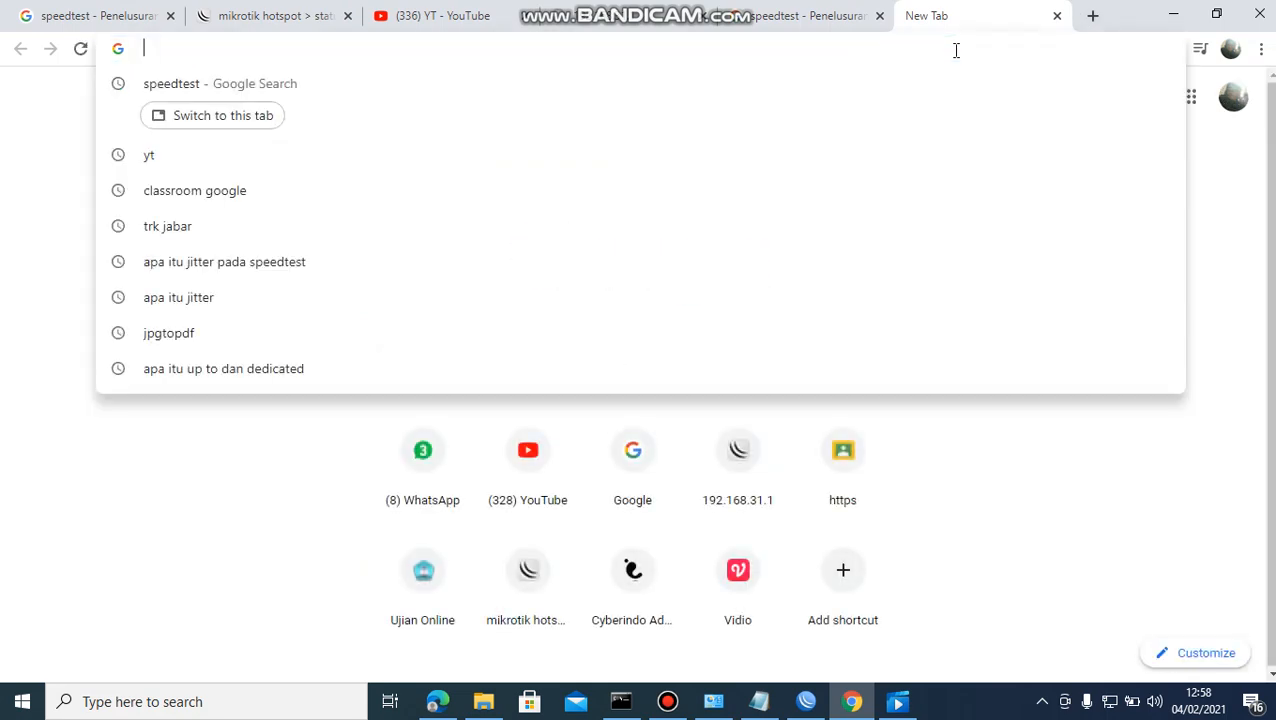
text(anak)
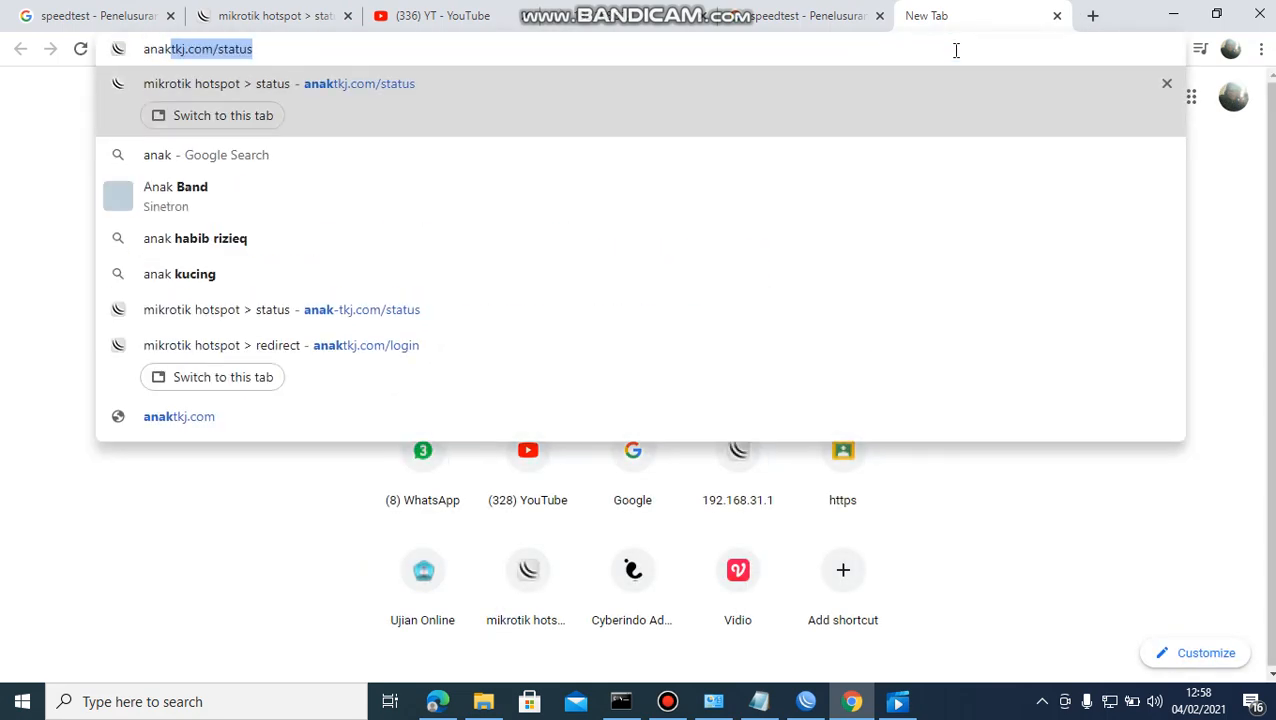
key(End)
key(BackSpace)
key(BackSpace)
key(BackSpace)
key(BackSpace)
key(BackSpace)
key(BackSpace)
key(BackSpace)
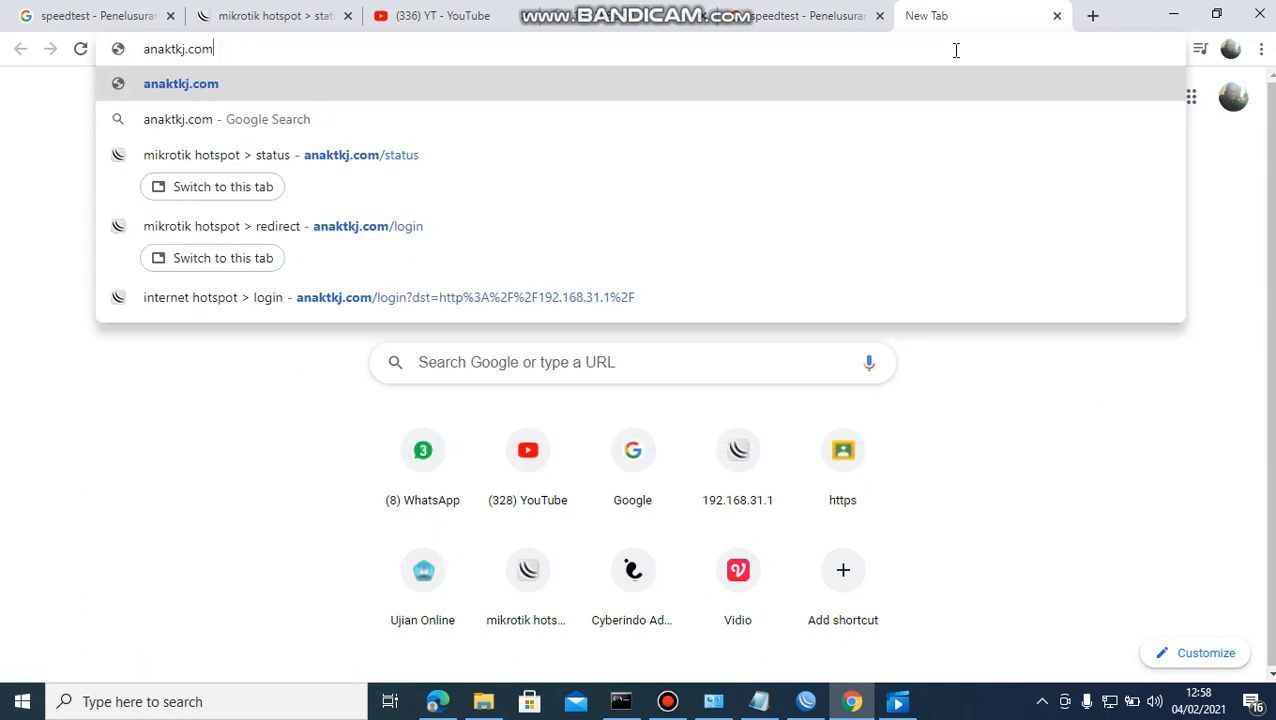
key(Return)
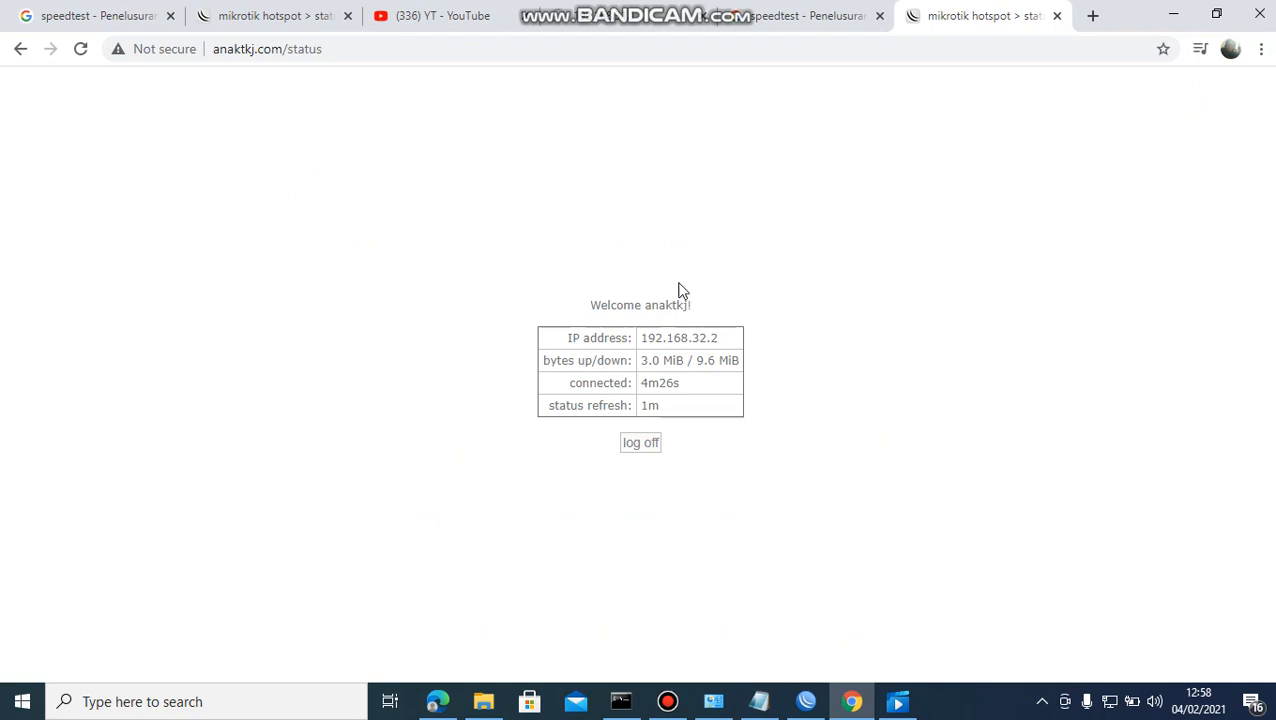
click(645, 445)
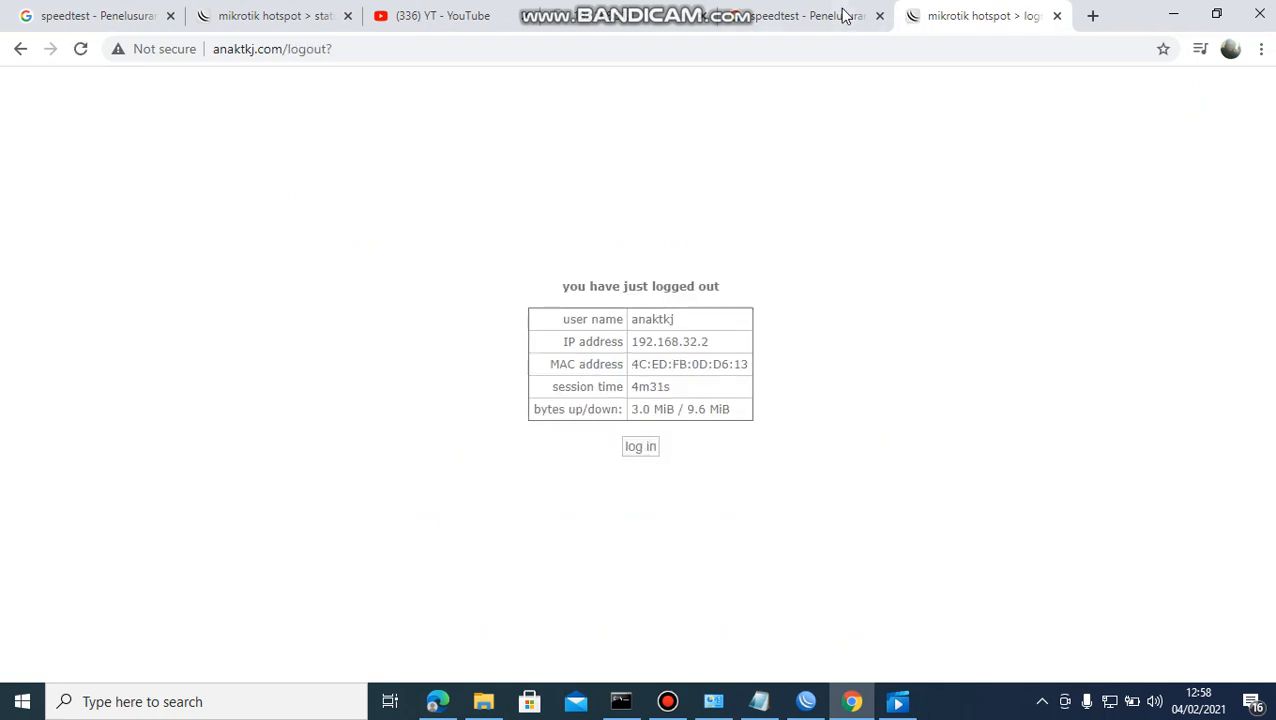
Reload anaktkj.com from the logout address and log off the remaining hotspot session.
click(829, 49)
click(829, 49)
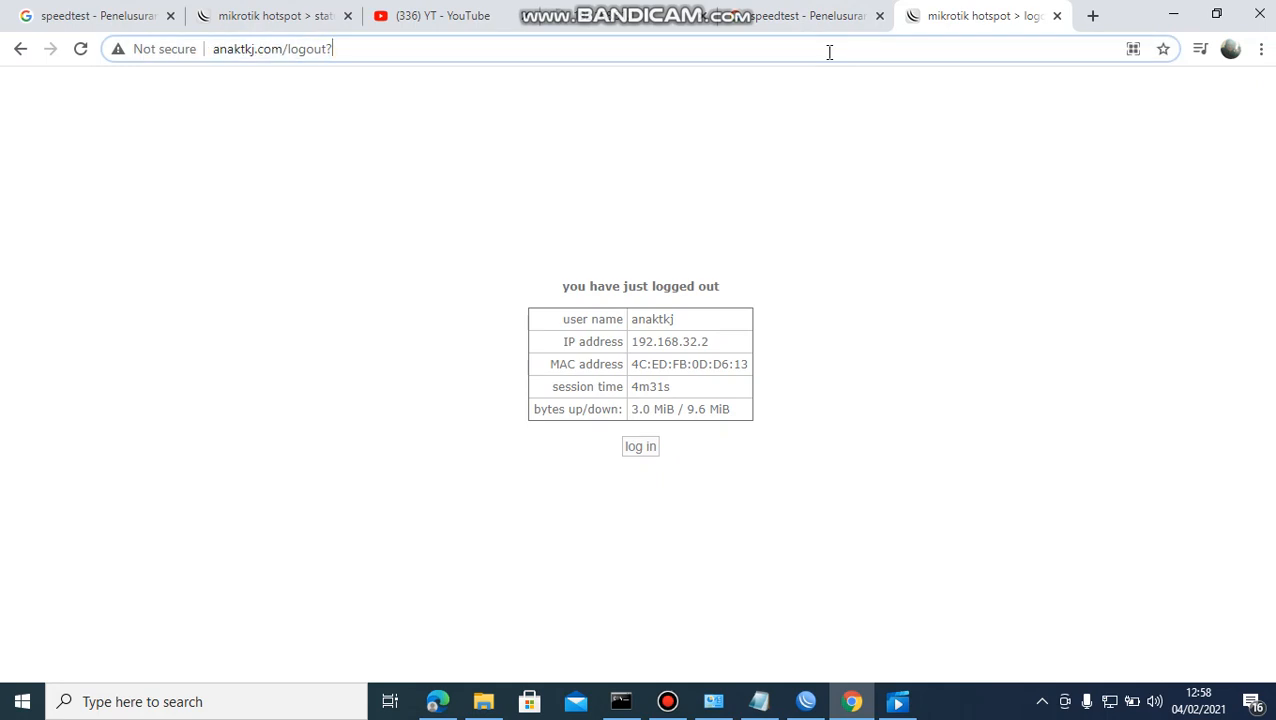
key(BackSpace)
key(BackSpace)
key(BackSpace)
key(BackSpace)
key(BackSpace)
key(BackSpace)
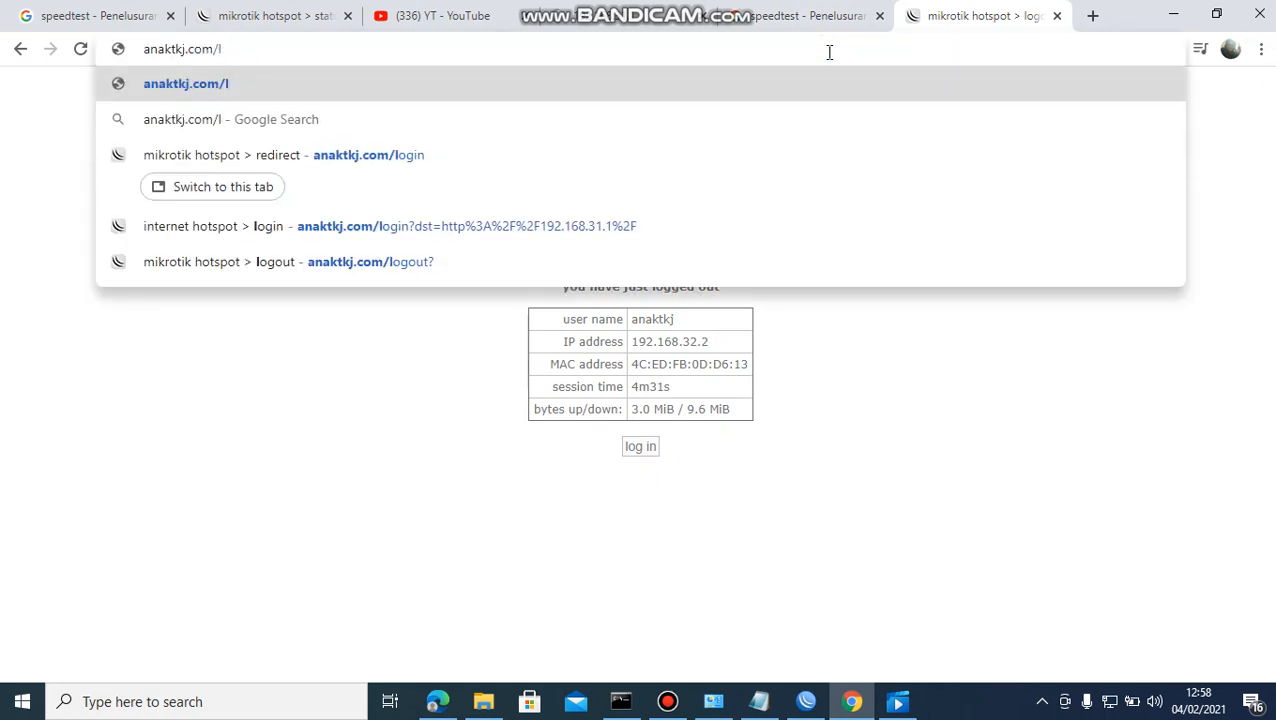
key(BackSpace)
key(Return)
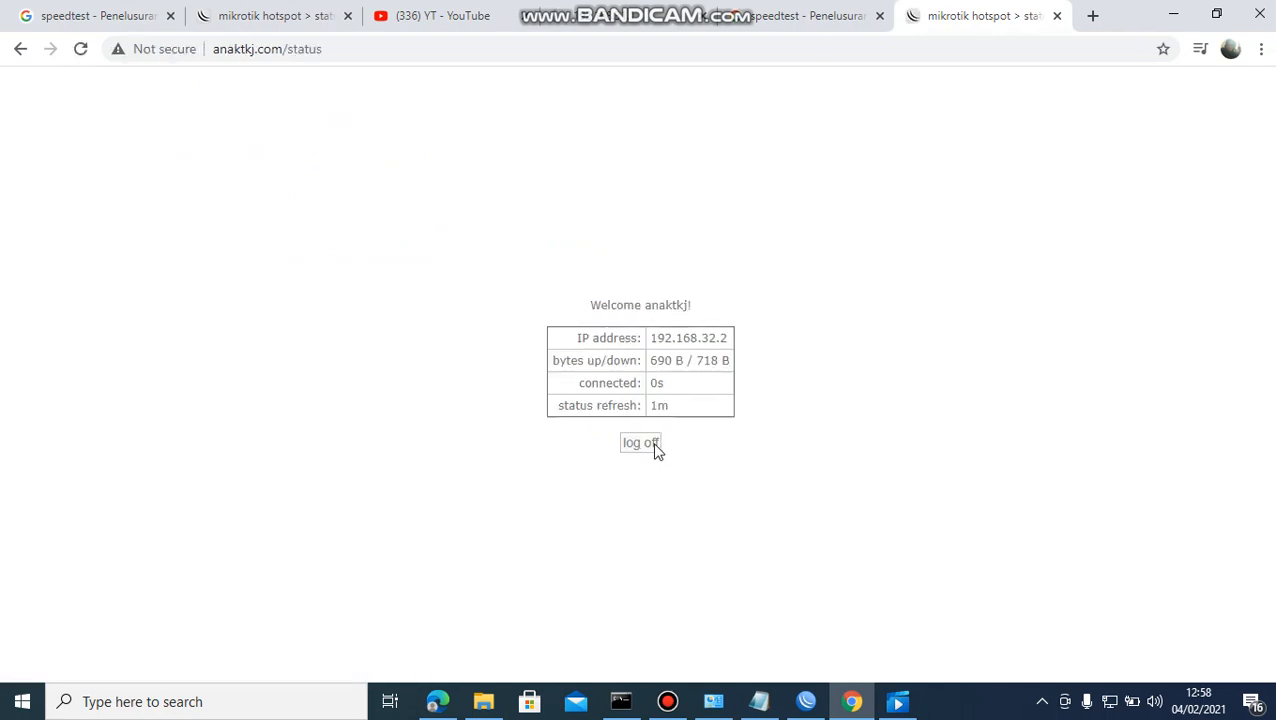
click(651, 450)
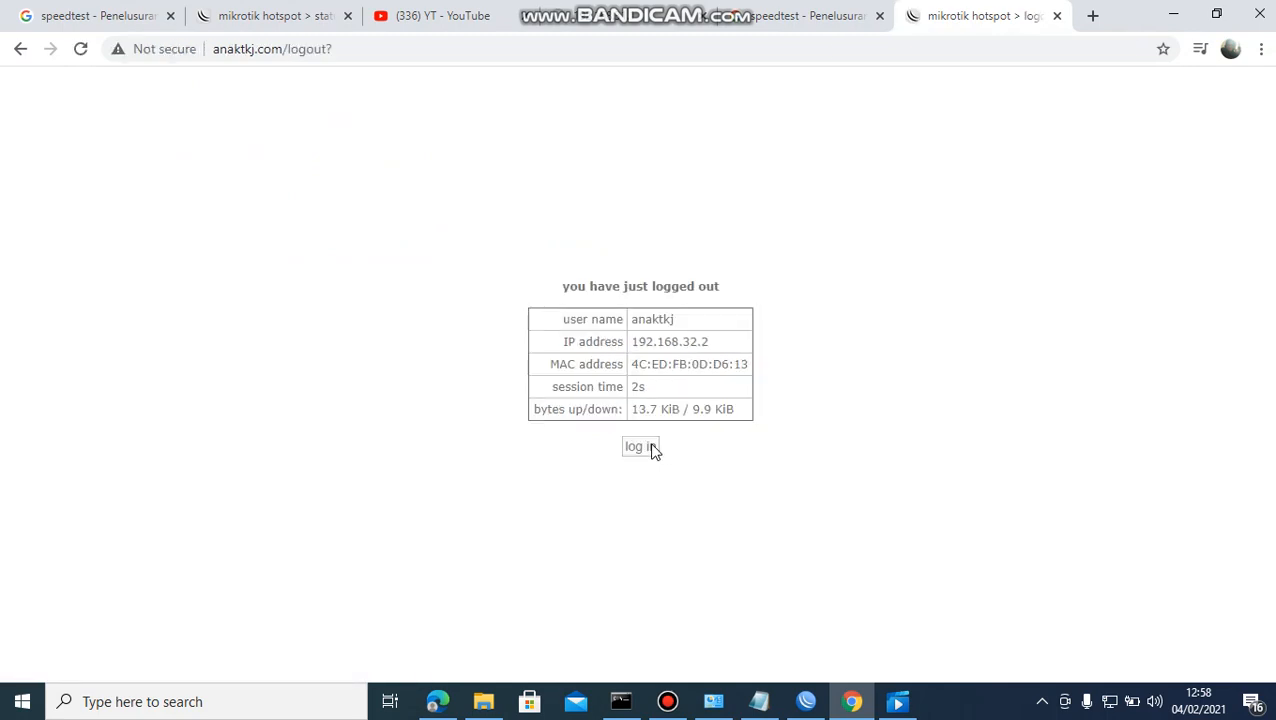
click(1092, 14)
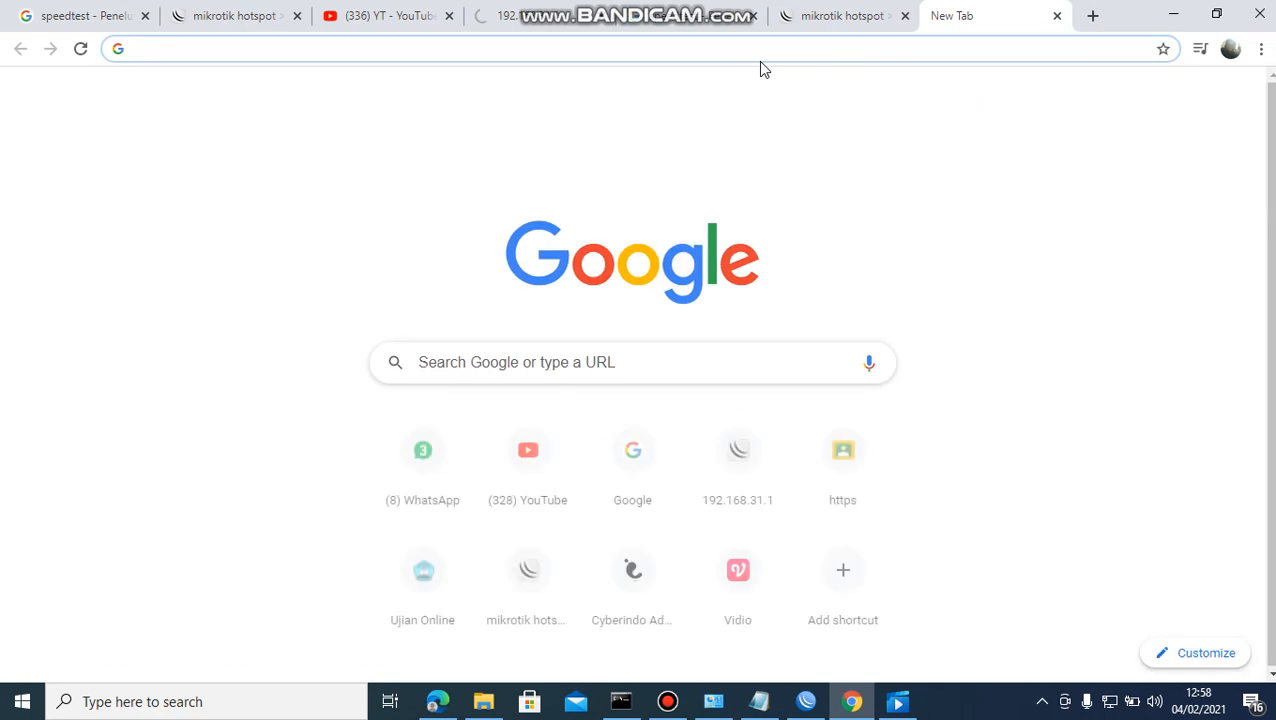
Load the anaktkj.com hotspot status page, then return to the Google speed test result.
text(anaktkj.com)
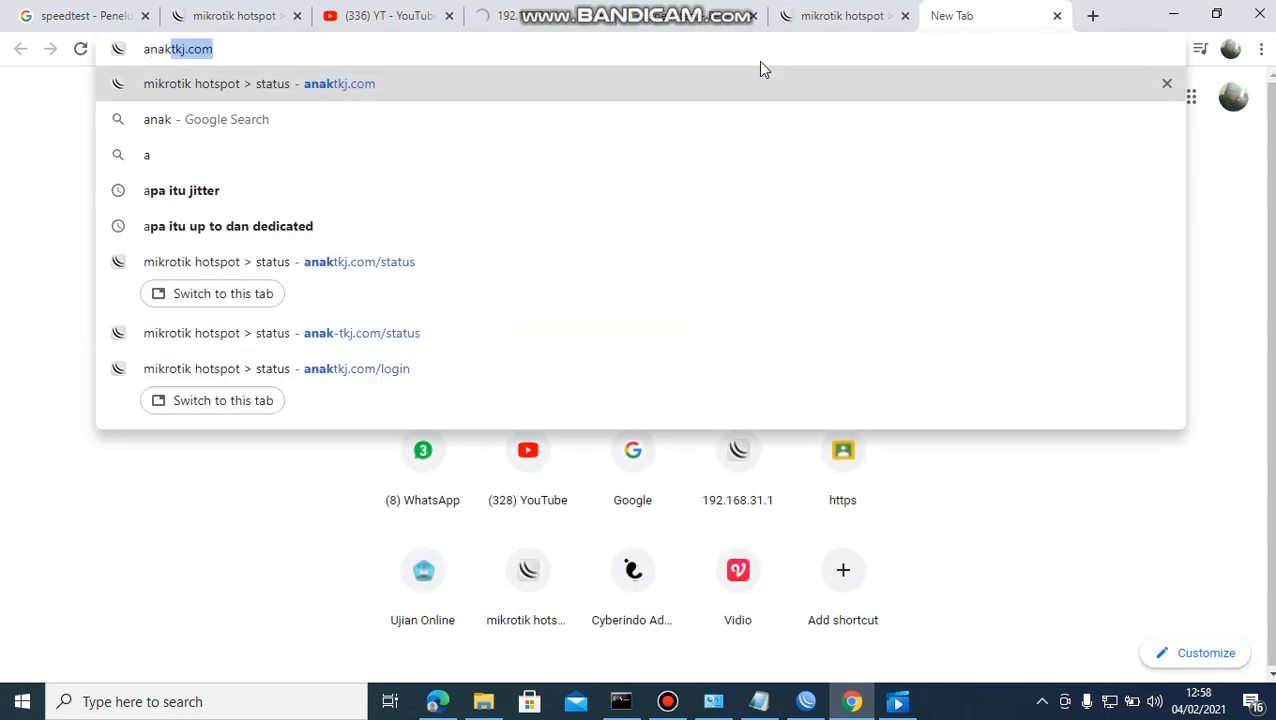
key(Return)
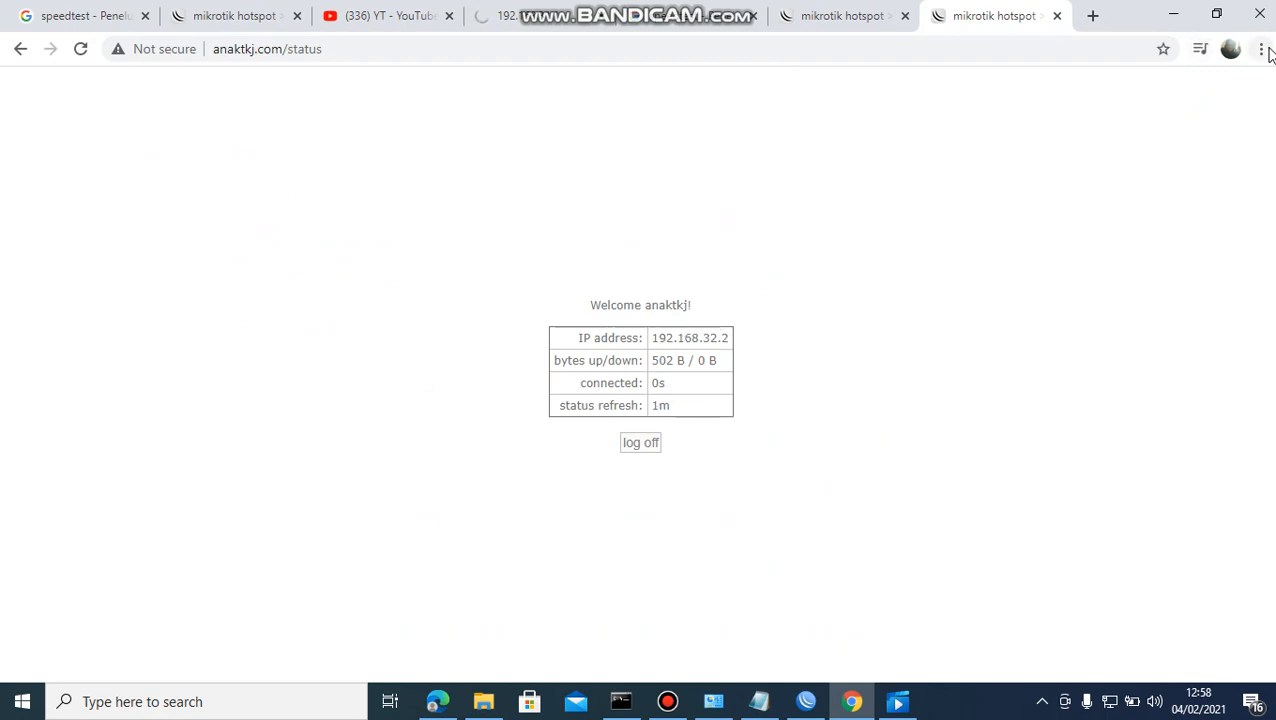
click(851, 22)
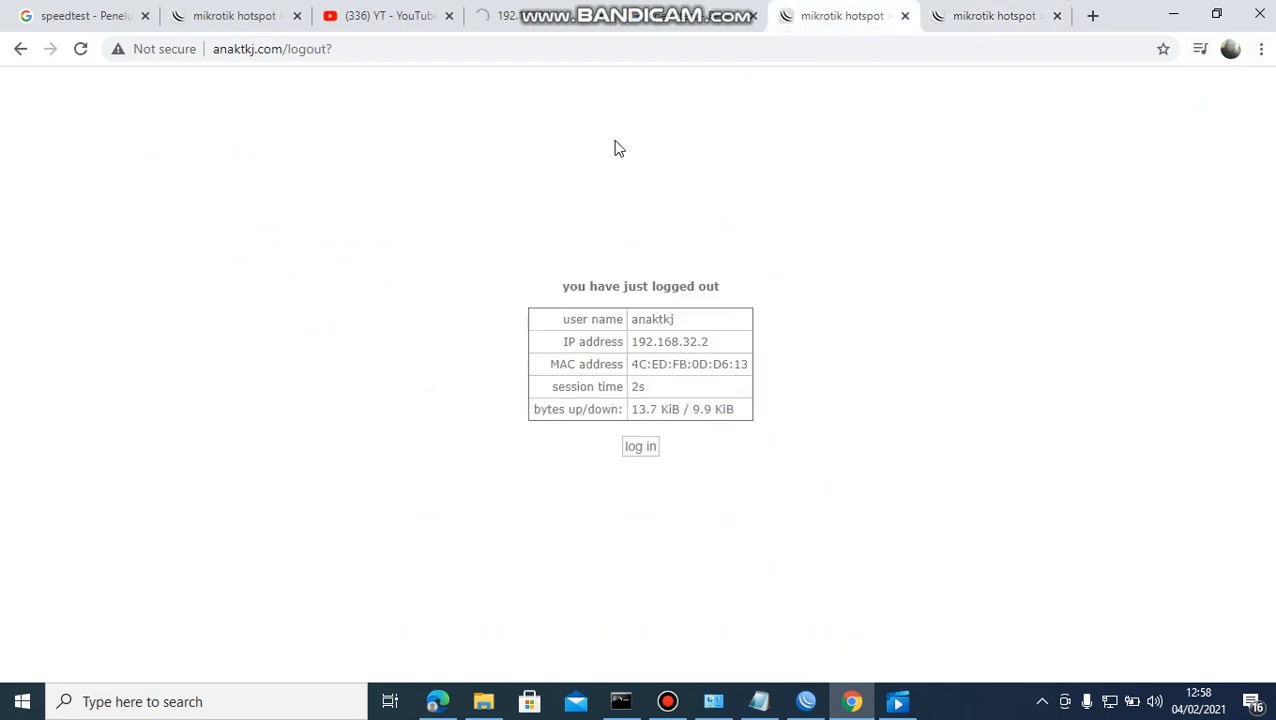
click(705, 20)
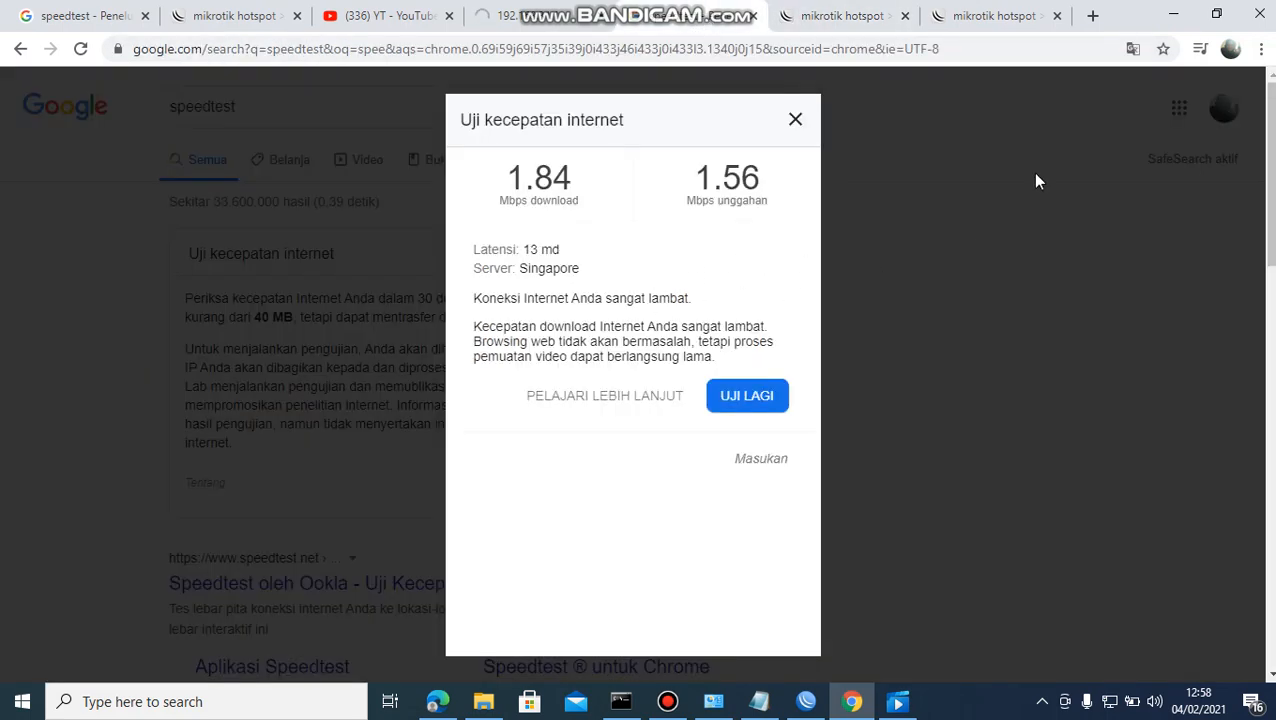
click(266, 20)
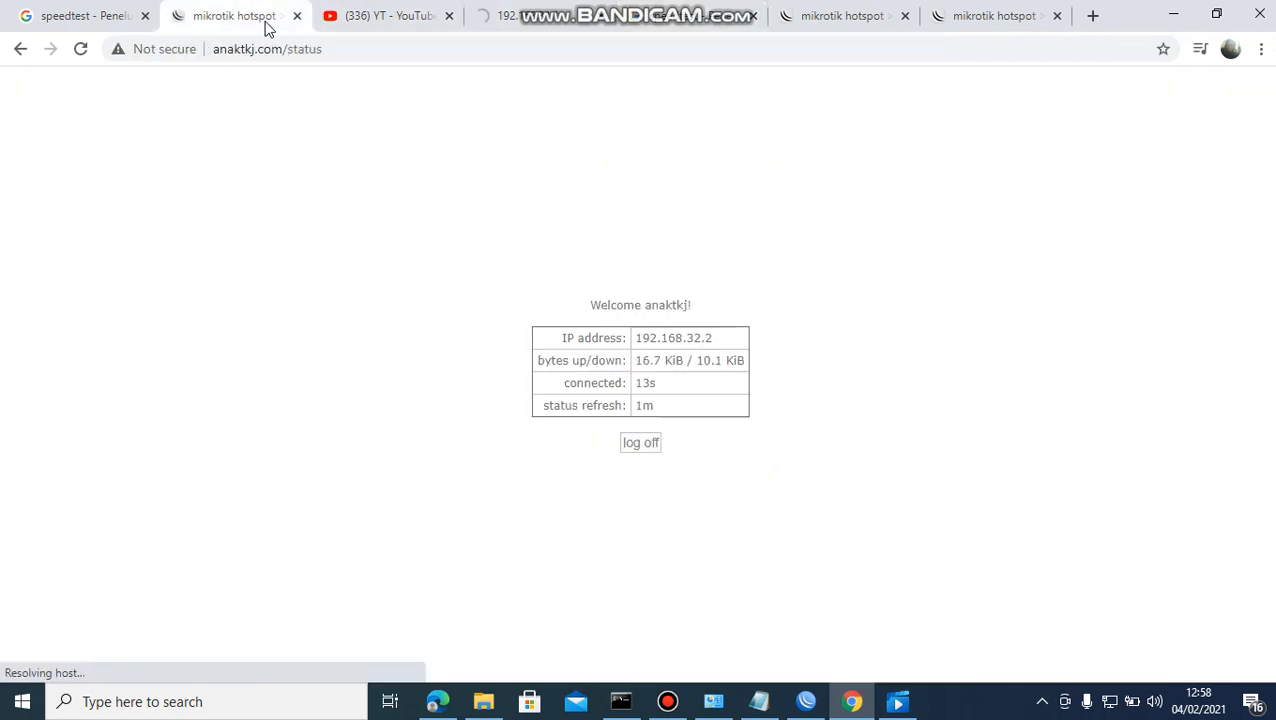
click(535, 26)
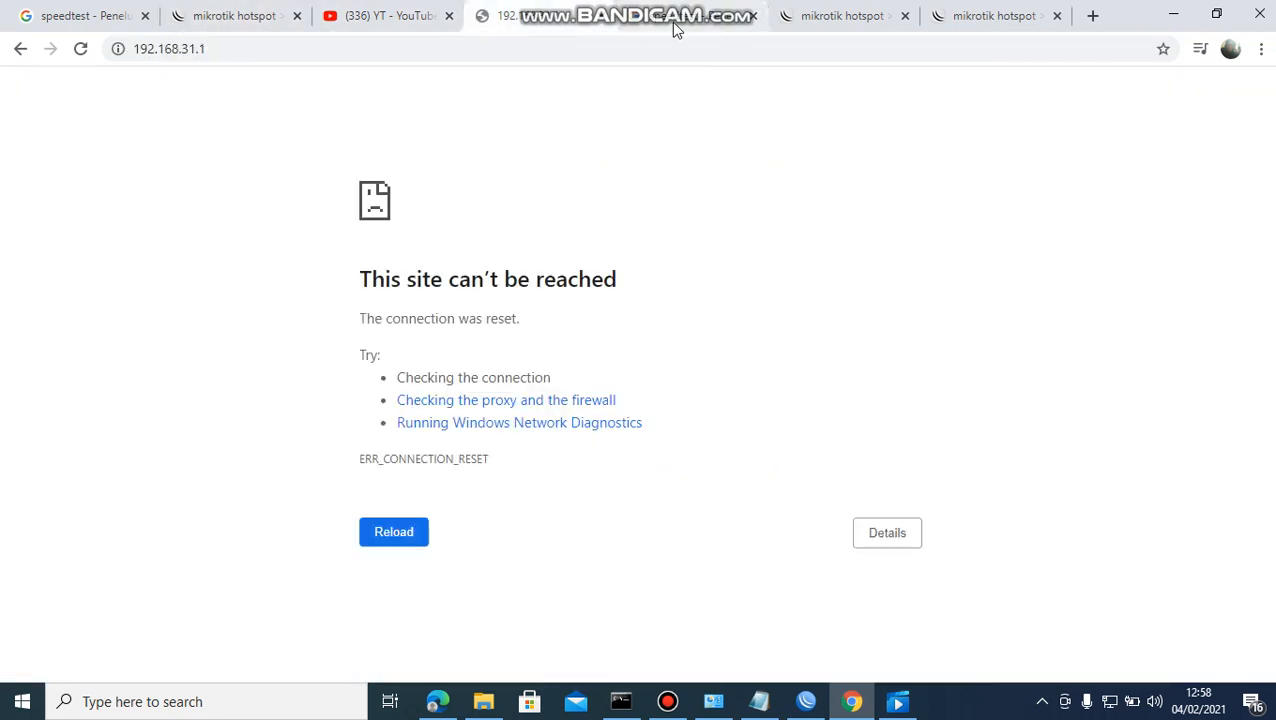
key(ctrl+1)
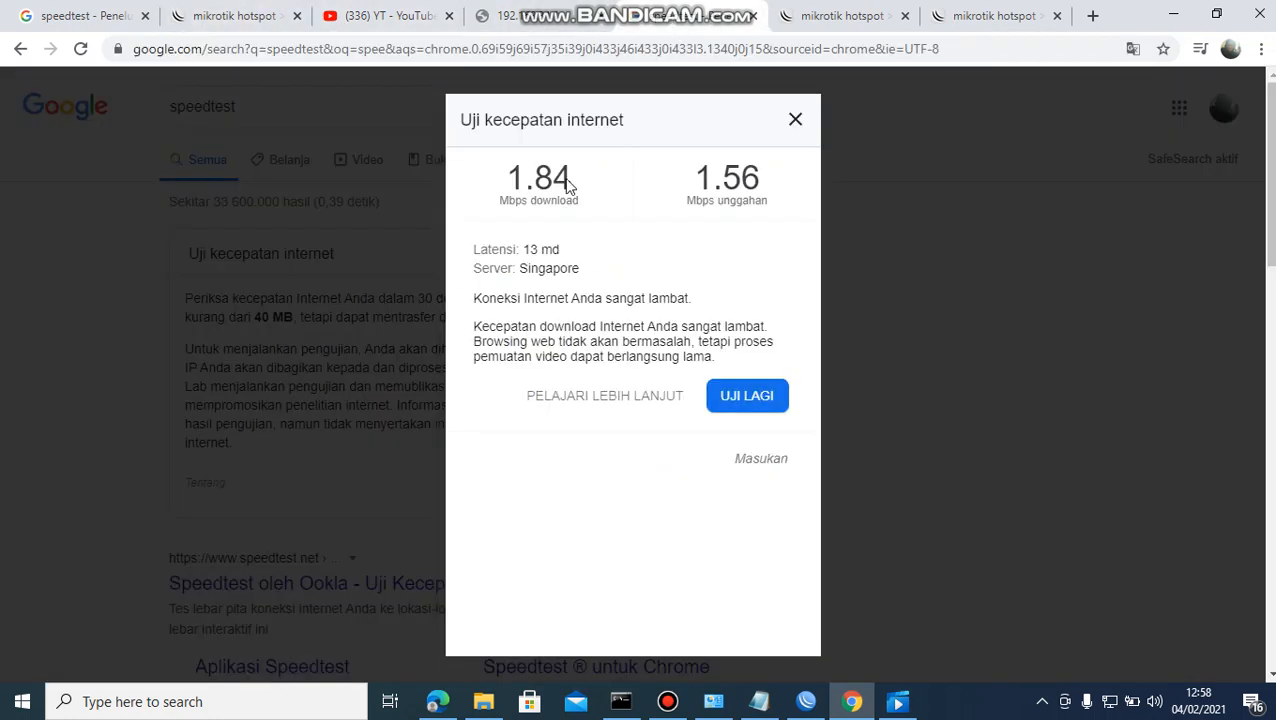
Clear the last hour of Chrome browsing data from the History page.
click(1261, 49)
mouse_move(1103, 152)
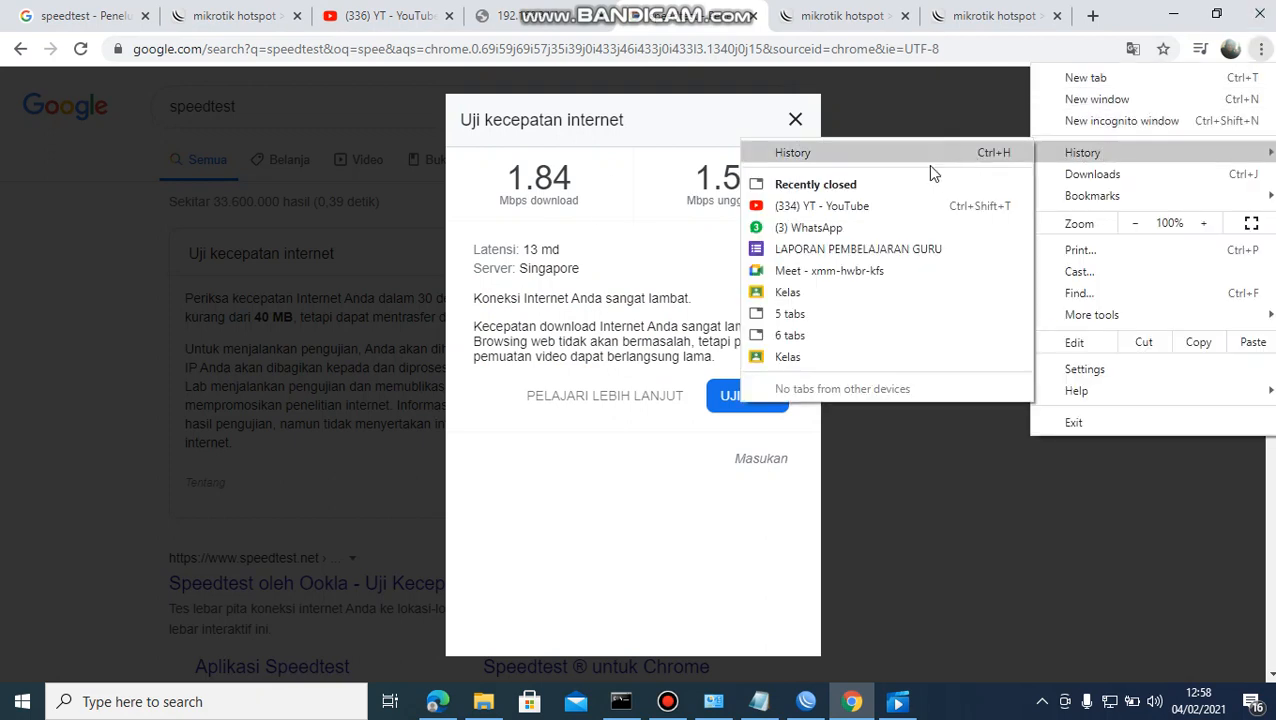
click(835, 153)
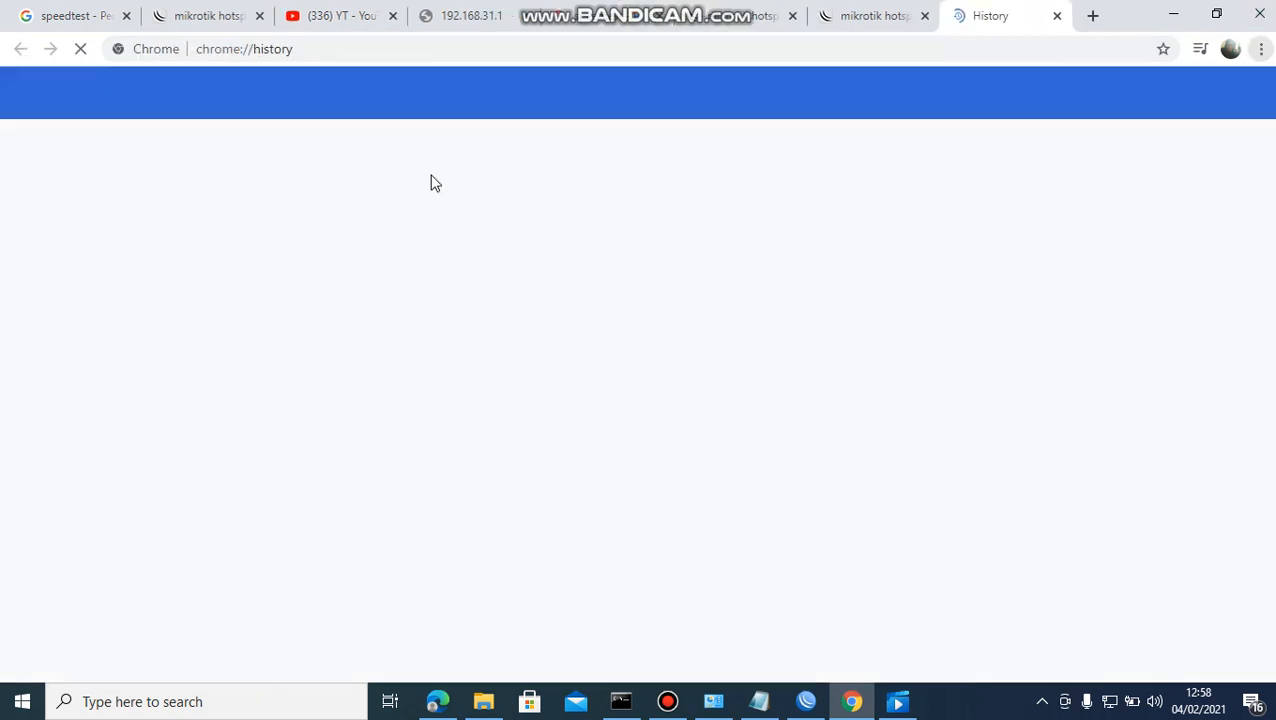
click(134, 240)
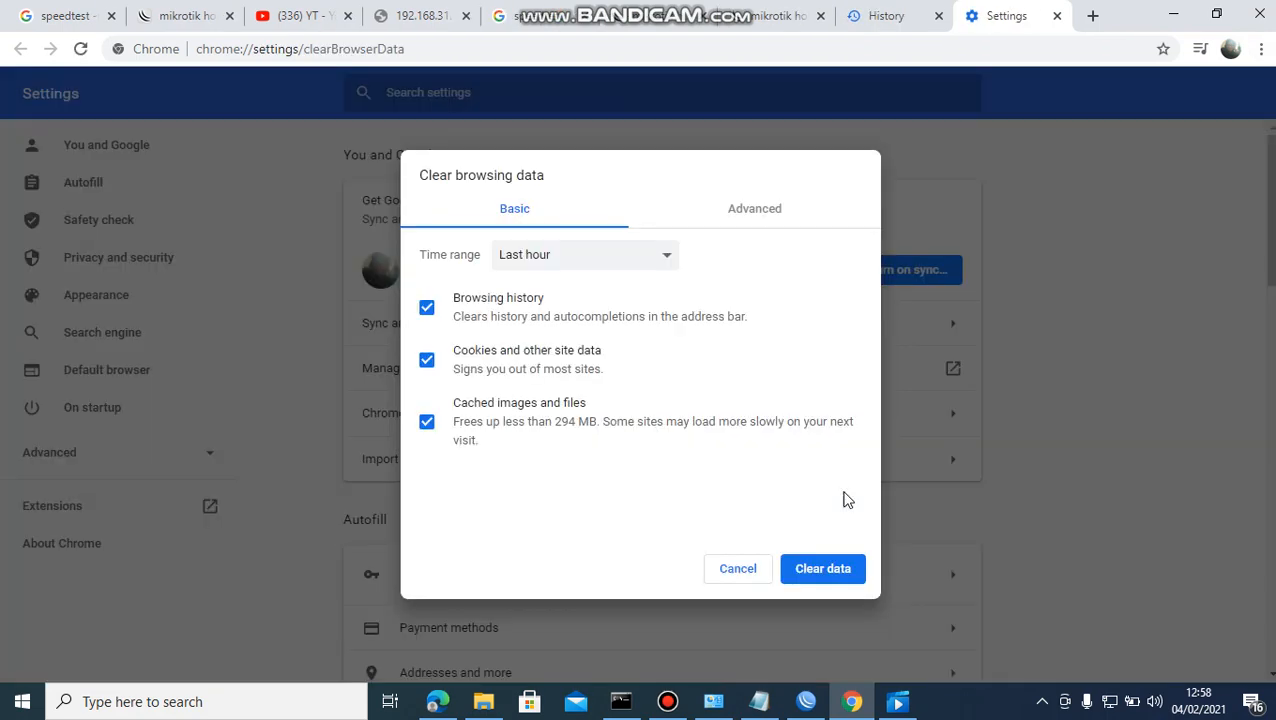
click(826, 569)
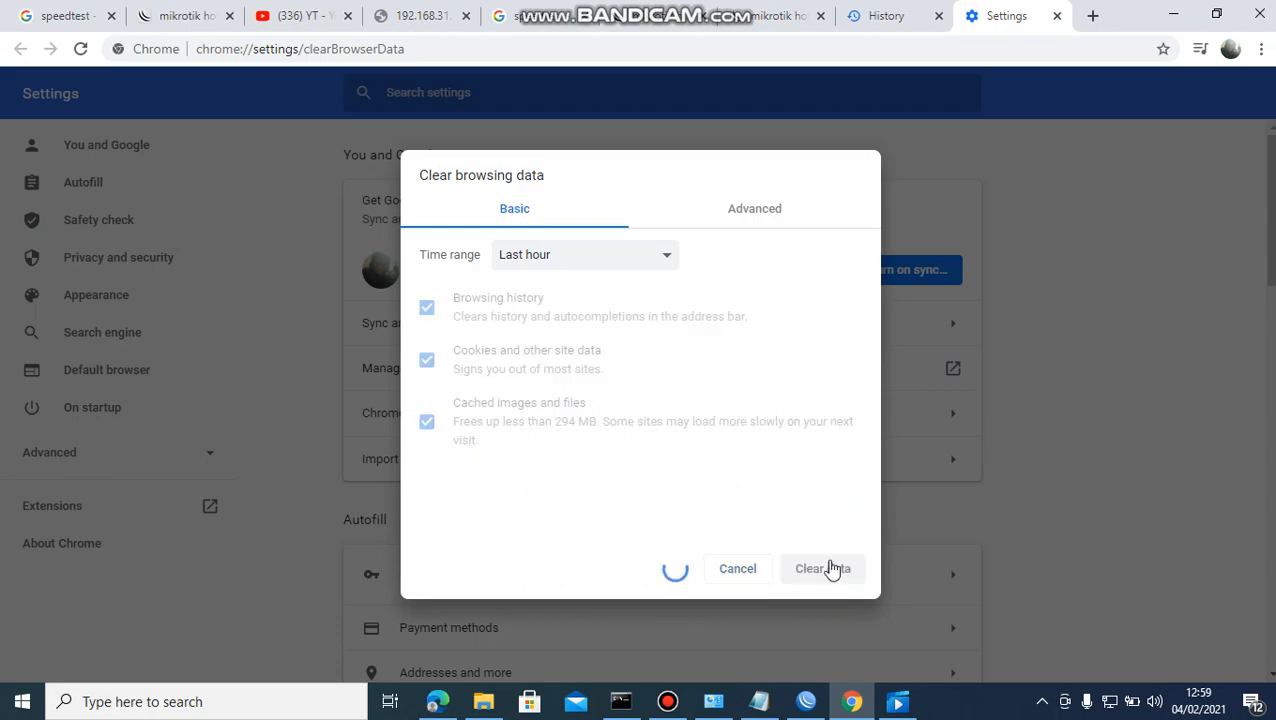
Close Chrome and relaunch it from the Start search.
click(1259, 14)
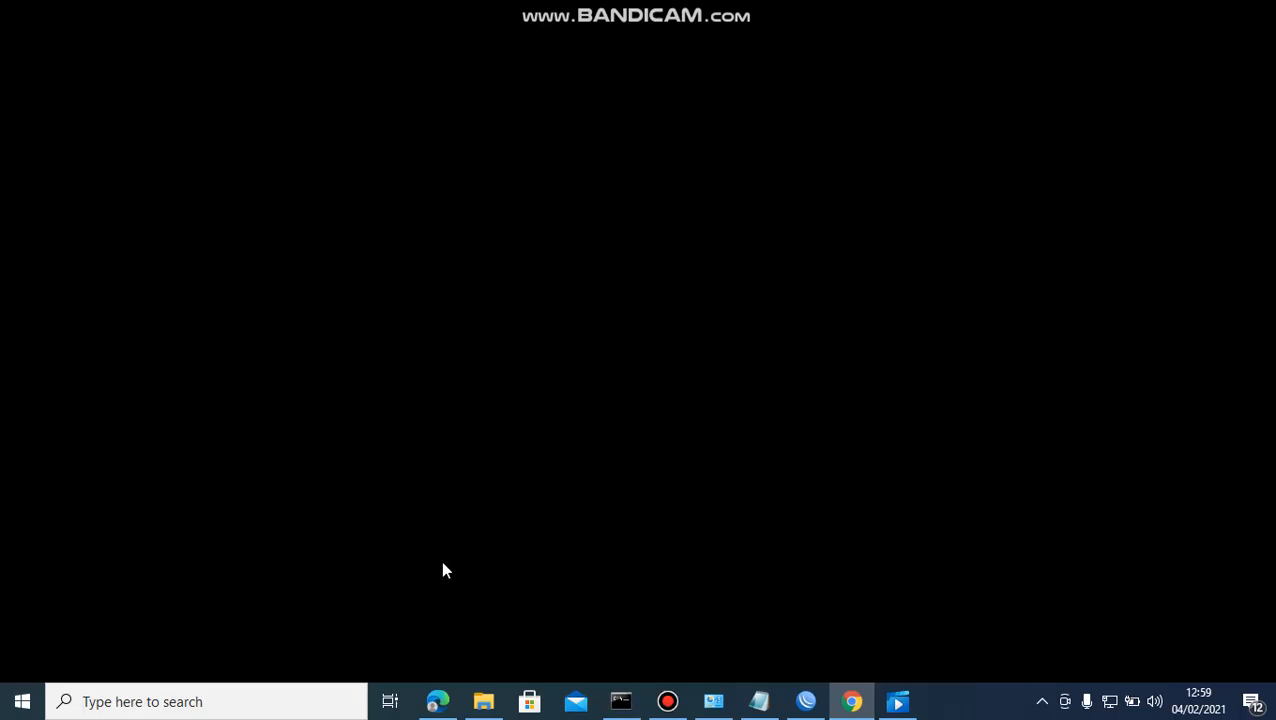
click(310, 704)
text(chro)
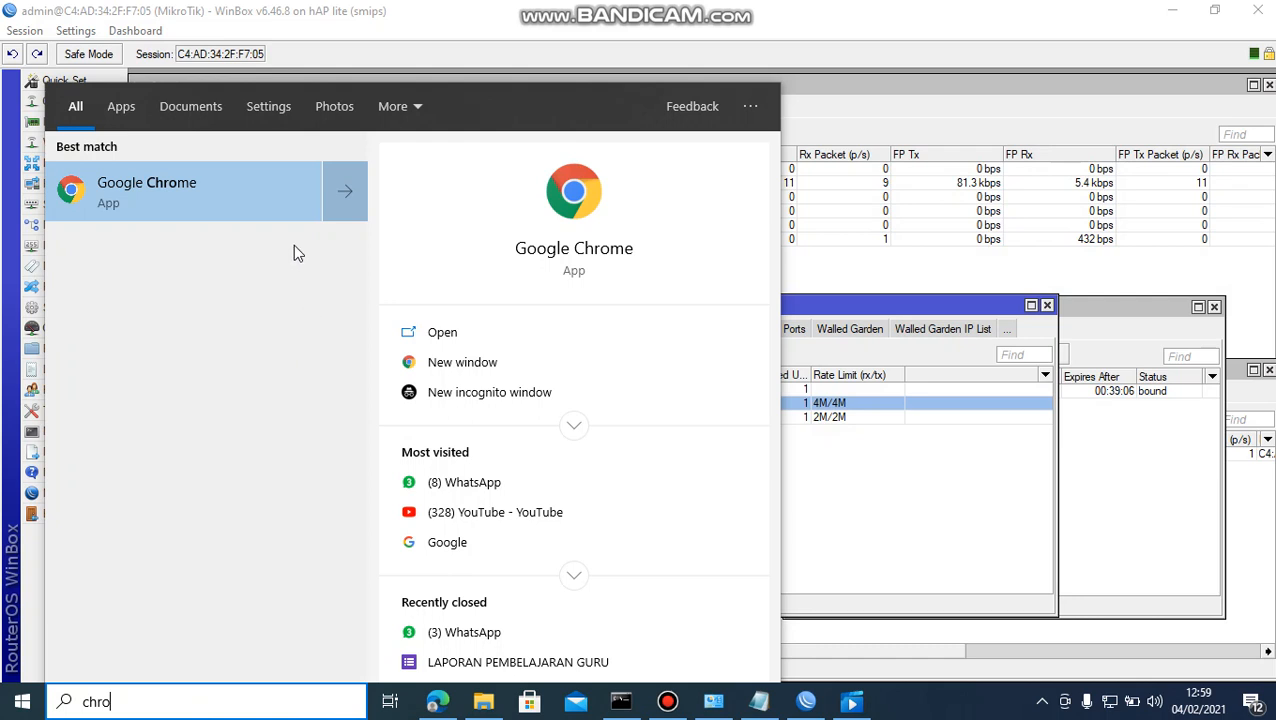
click(257, 200)
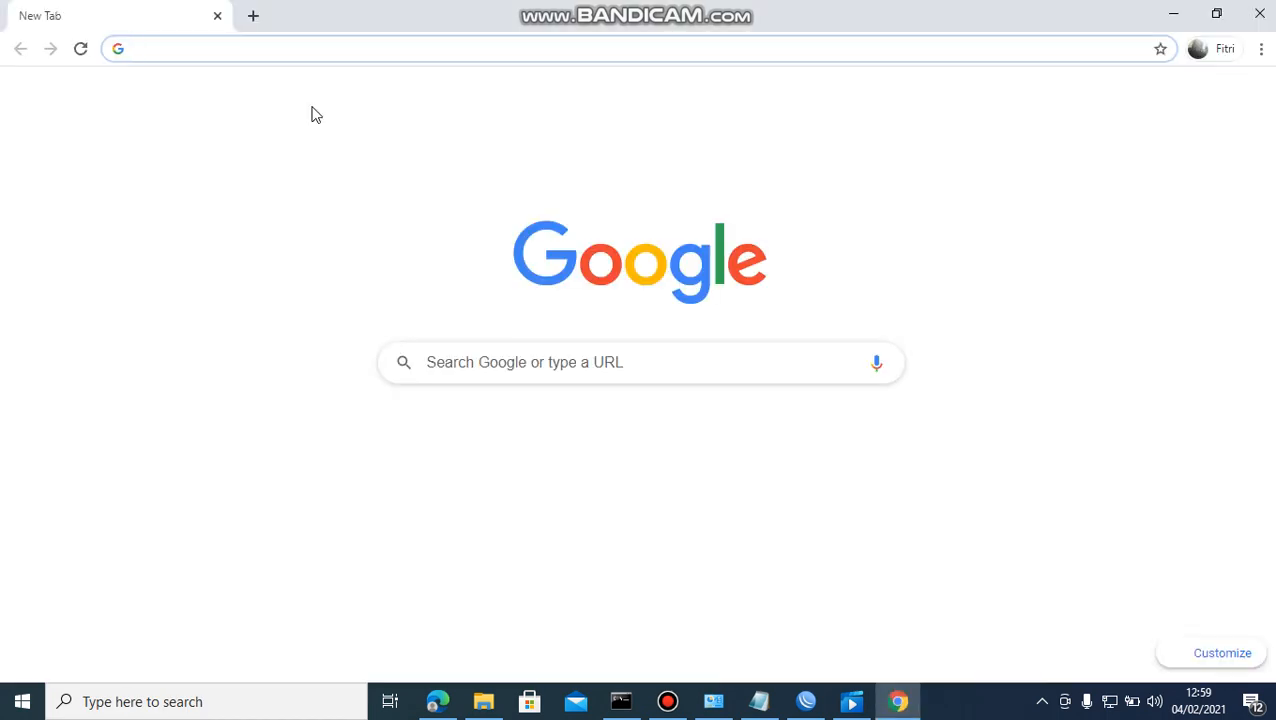
Load 192.168.31.1 in the fresh window, reloading it once.
text(192.168.31.1)
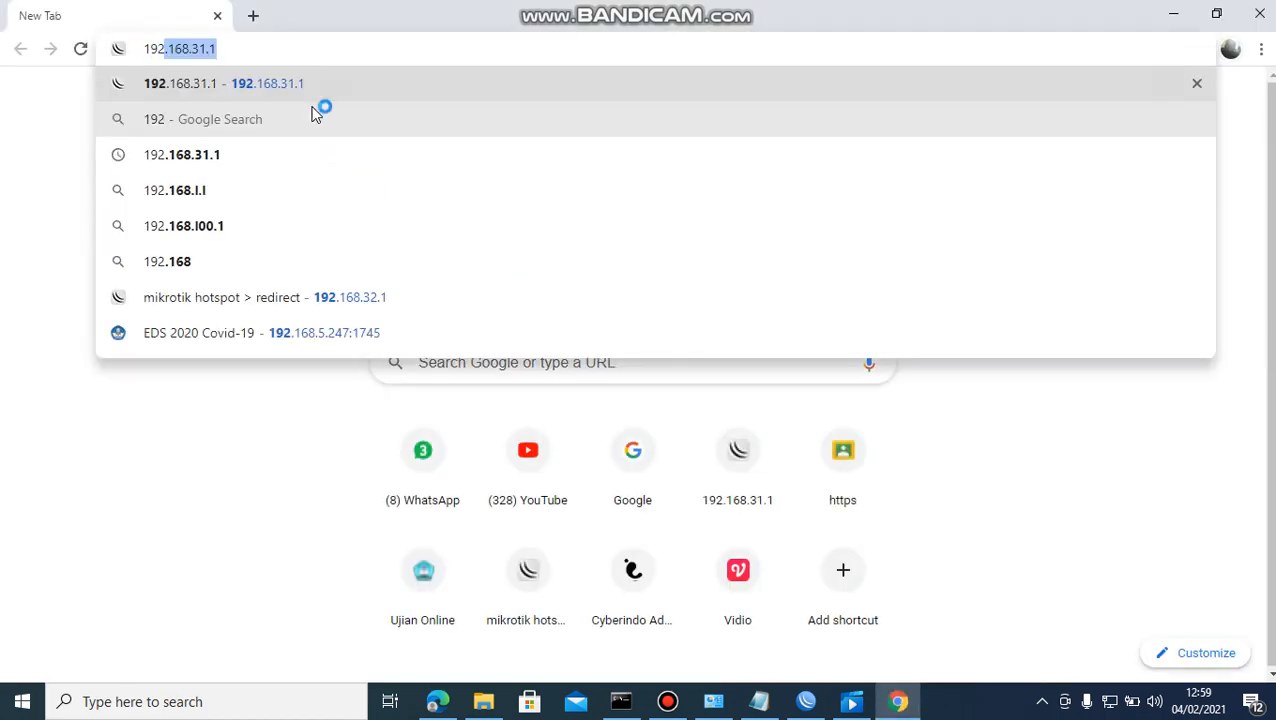
key(Return)
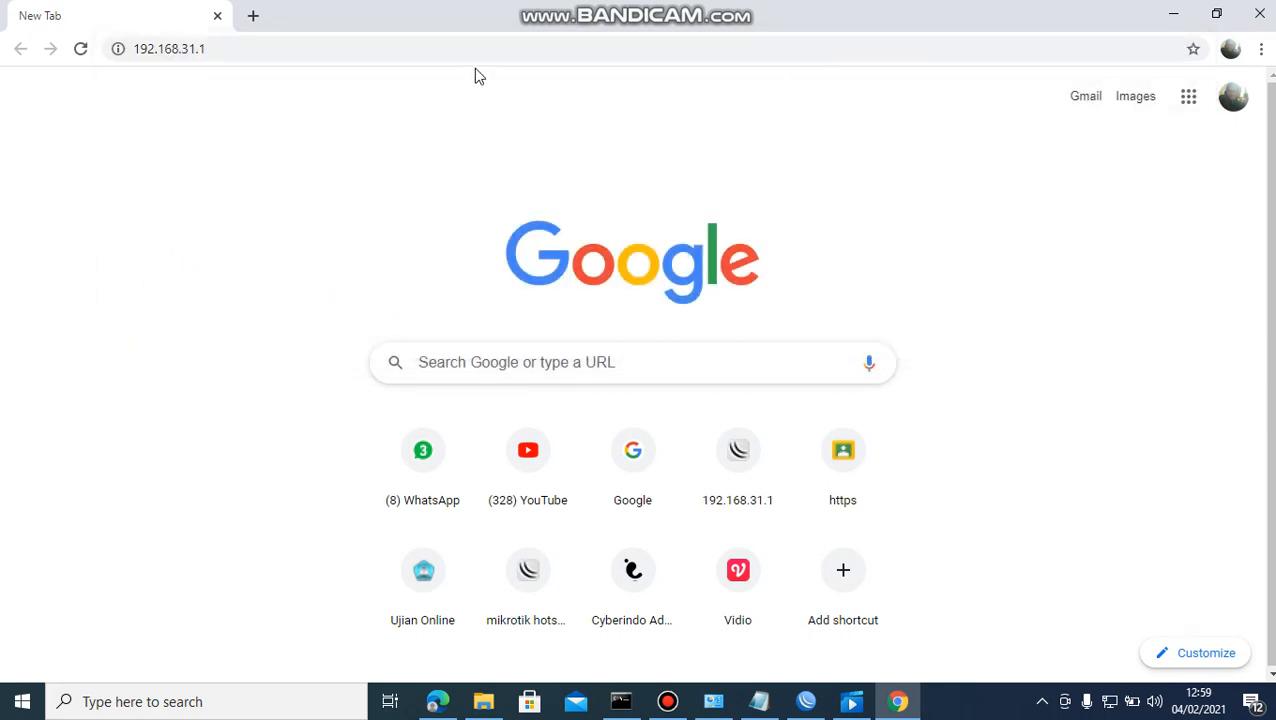
click(493, 48)
click(493, 49)
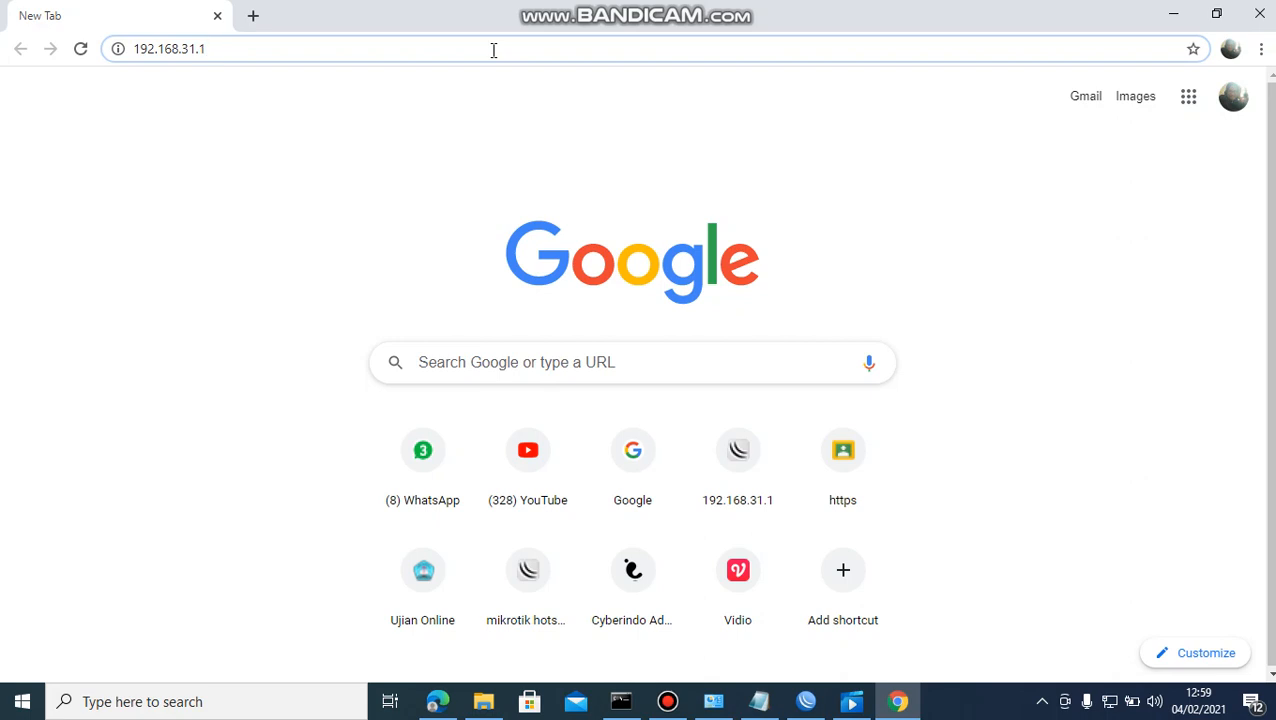
key(Return)
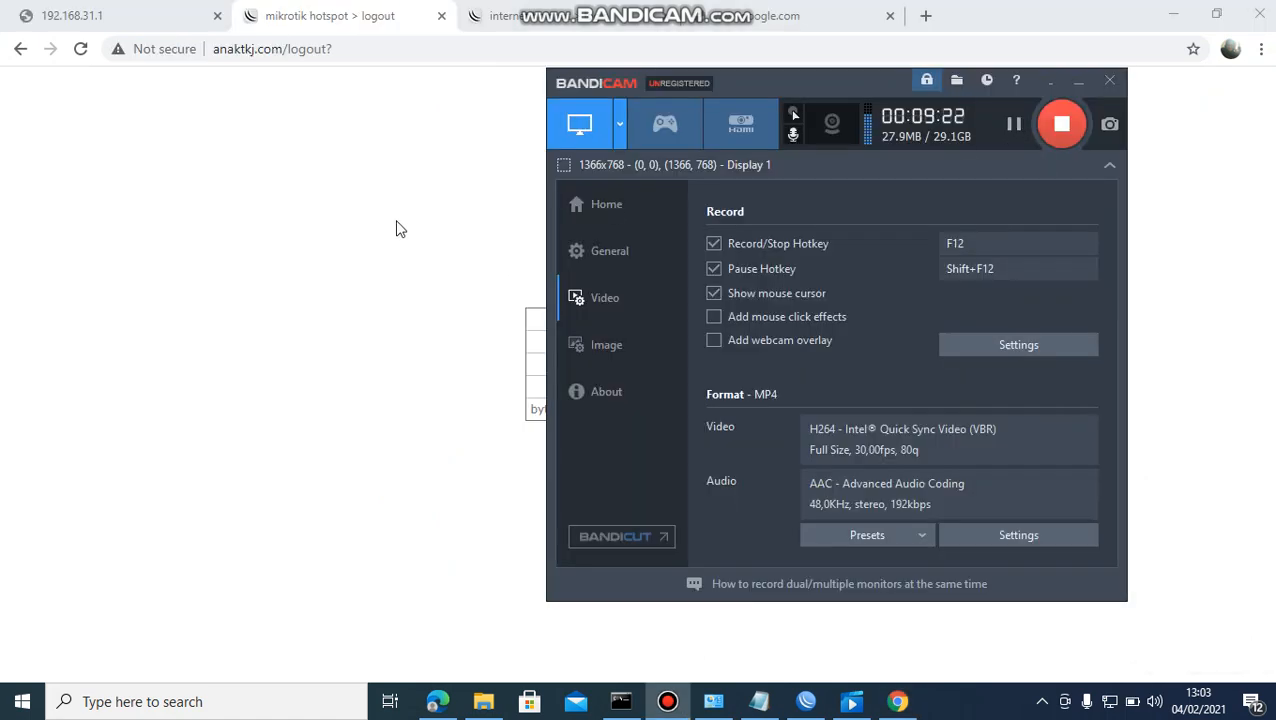
Log in to the hotspot with the siswa account and decline saving the password.
click(398, 229)
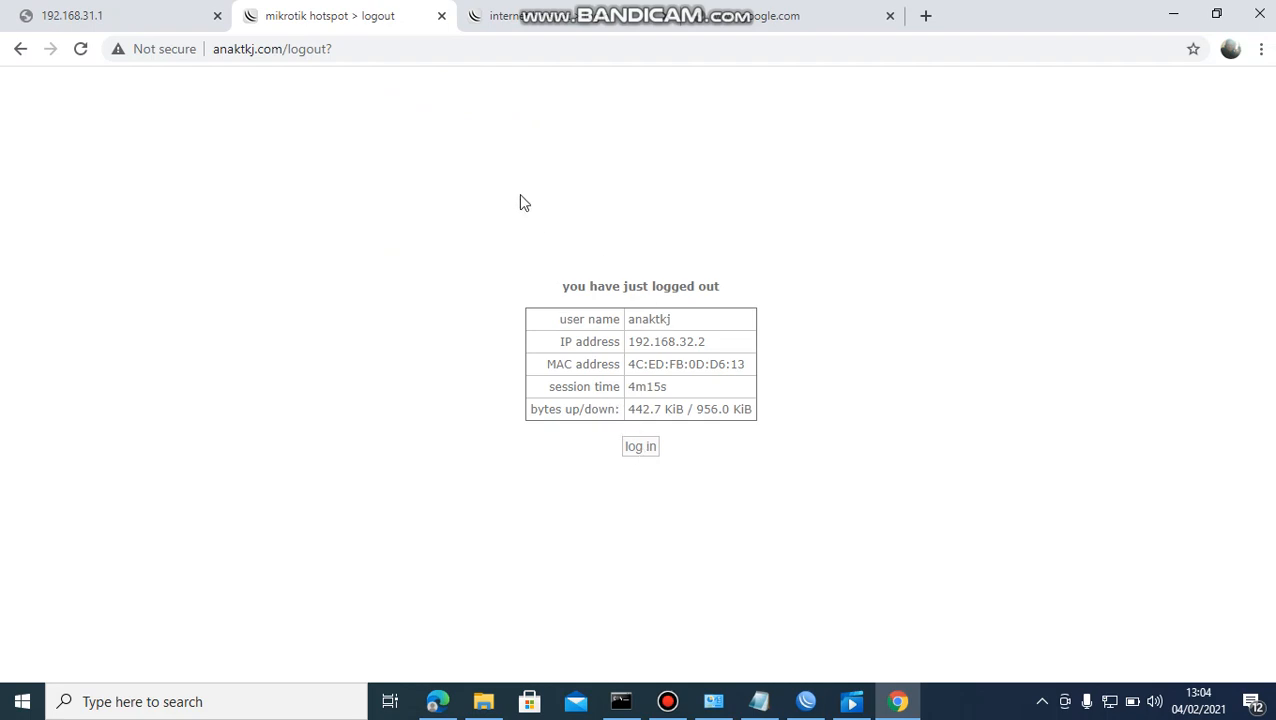
click(605, 28)
click(651, 389)
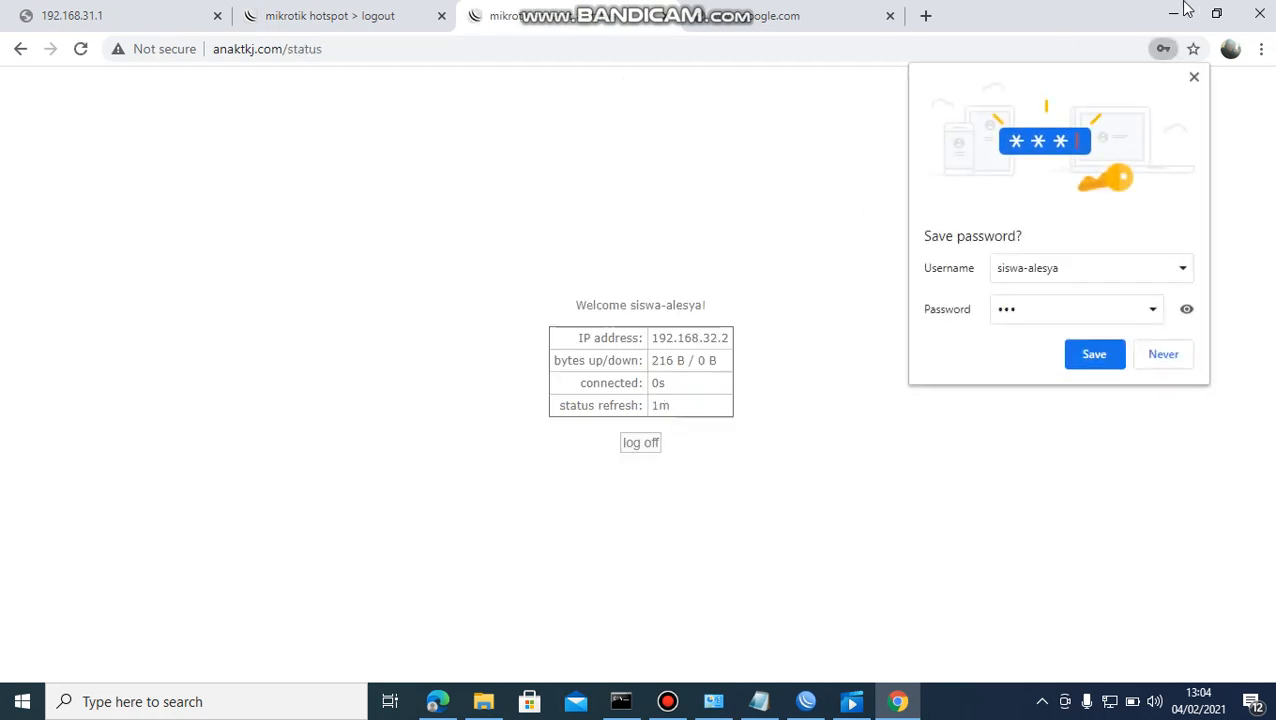
click(1194, 78)
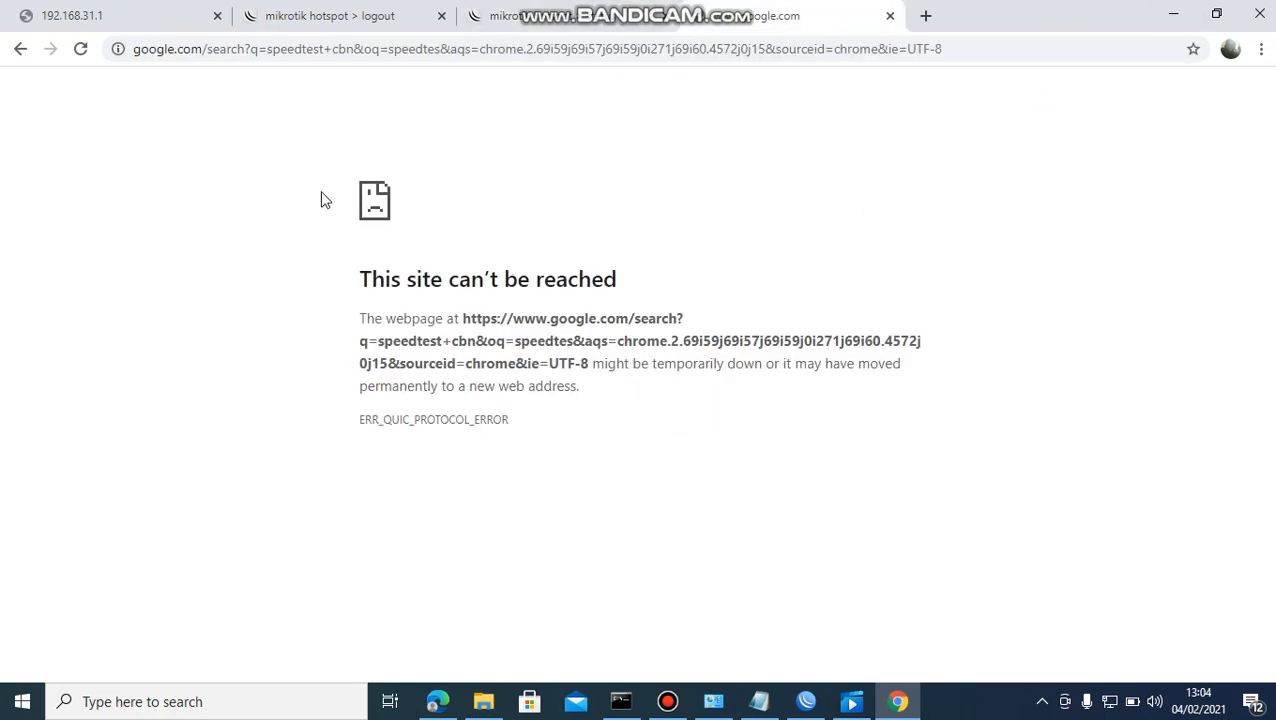
Go to google.com and search for 'speedtest cbn'.
click(390, 50)
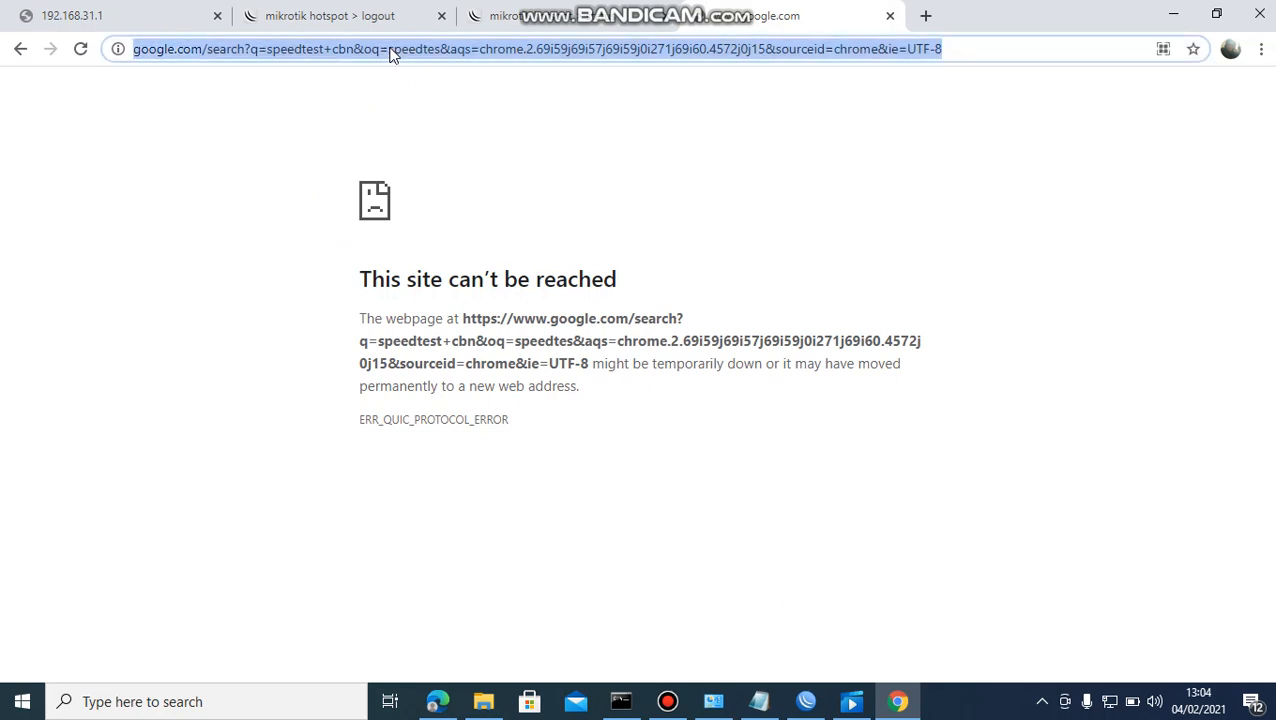
text(ww)
key(Return)
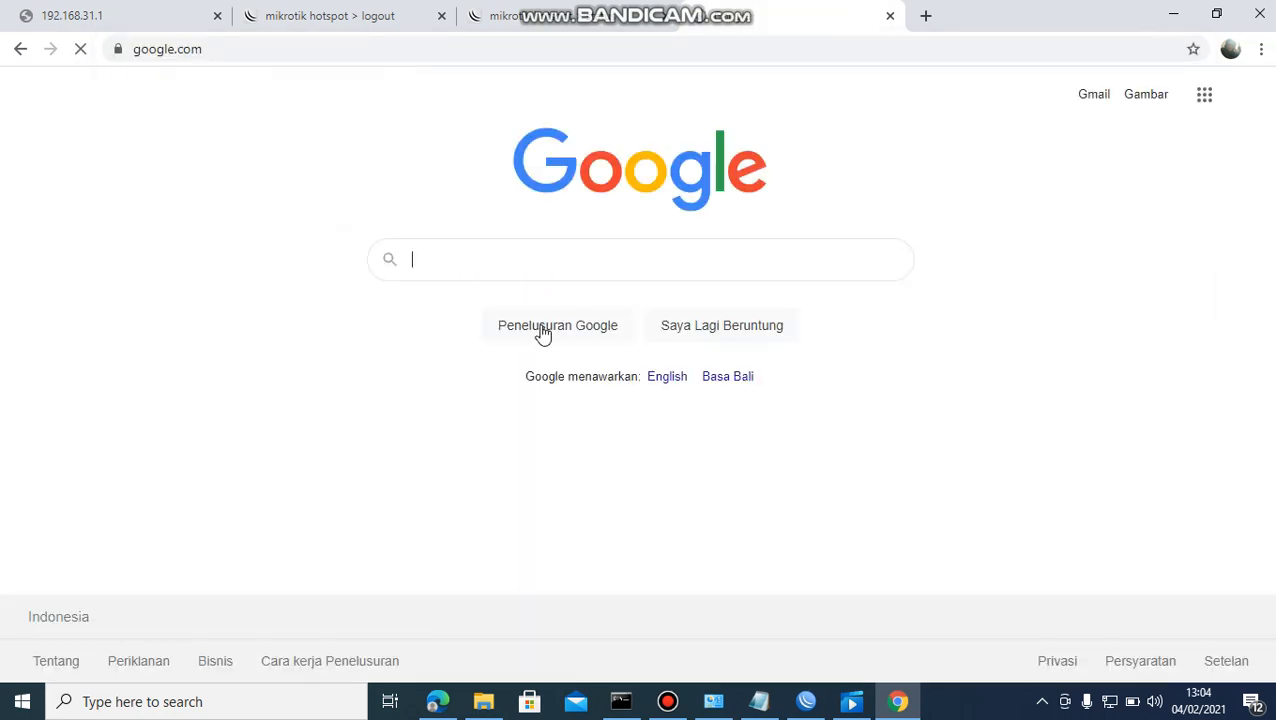
text(speed)
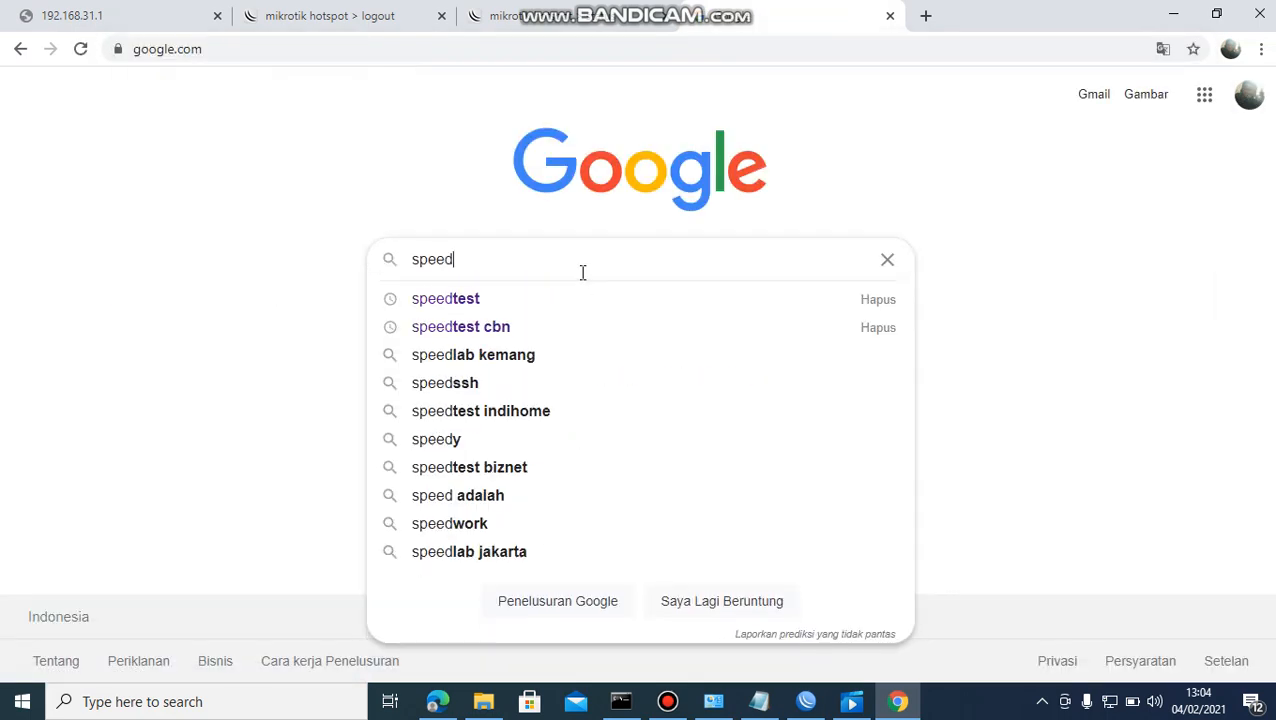
text(test)
key(Down)
key(Down)
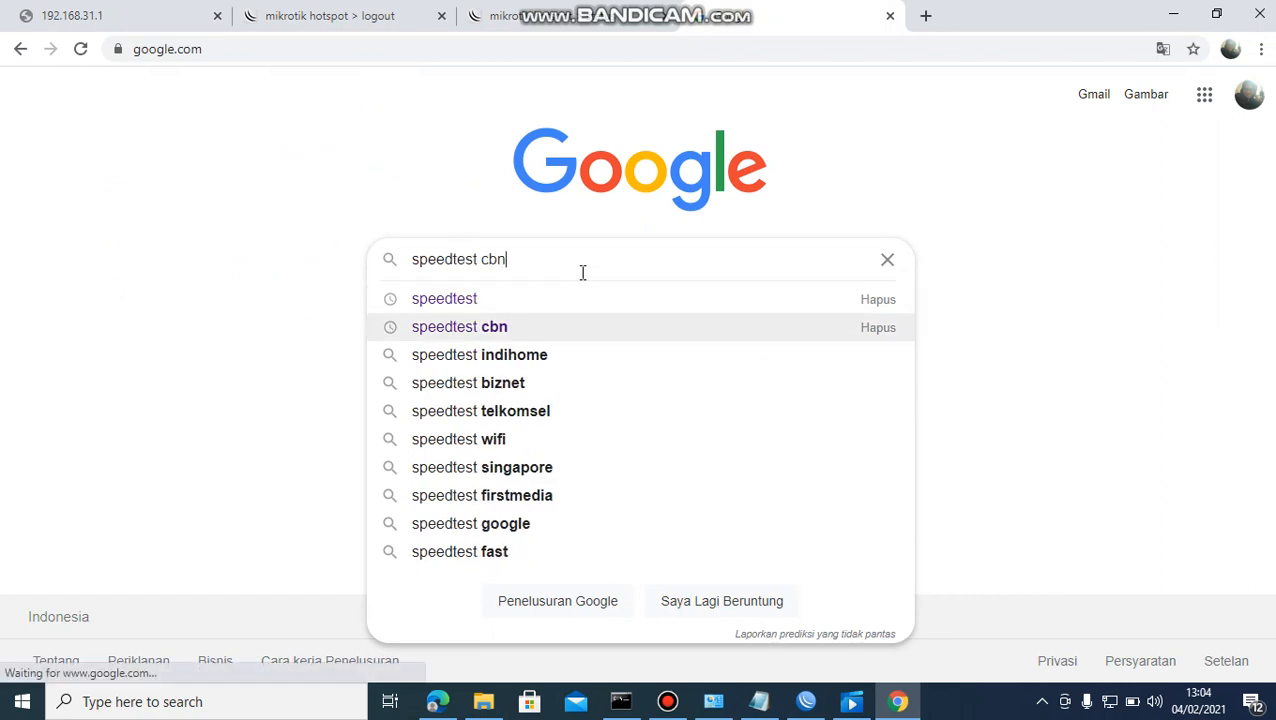
key(Return)
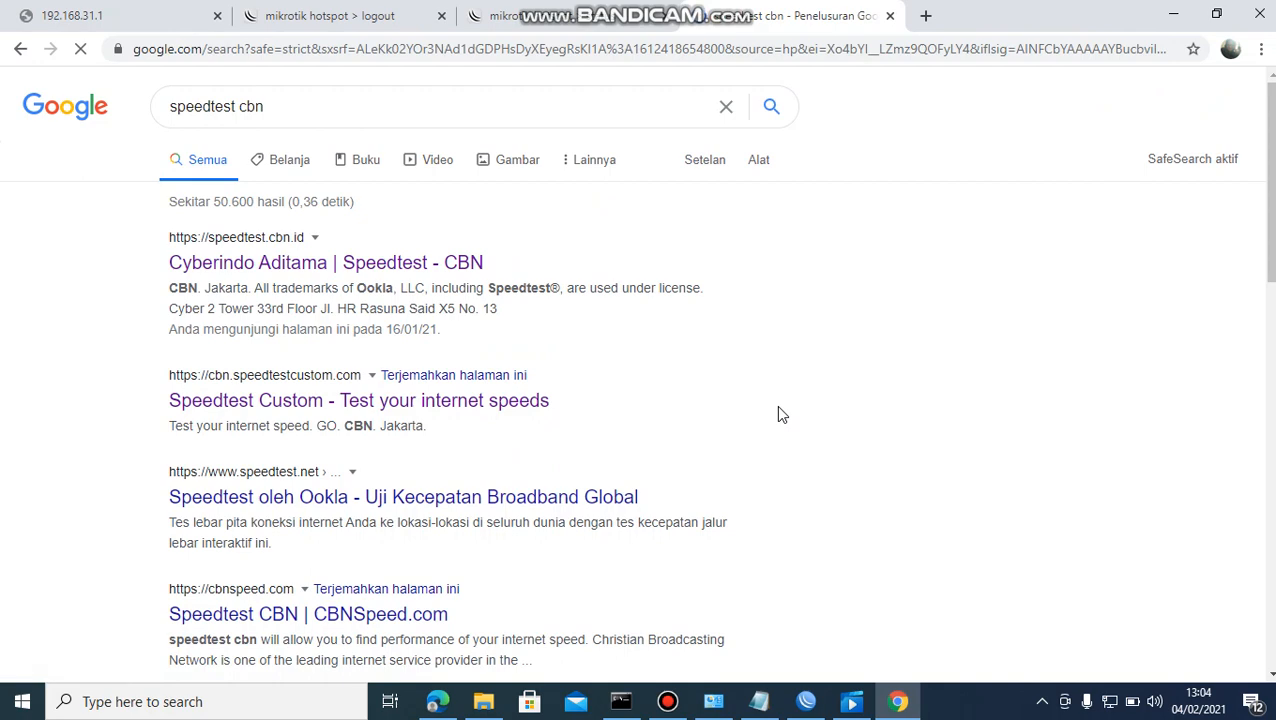
click(806, 703)
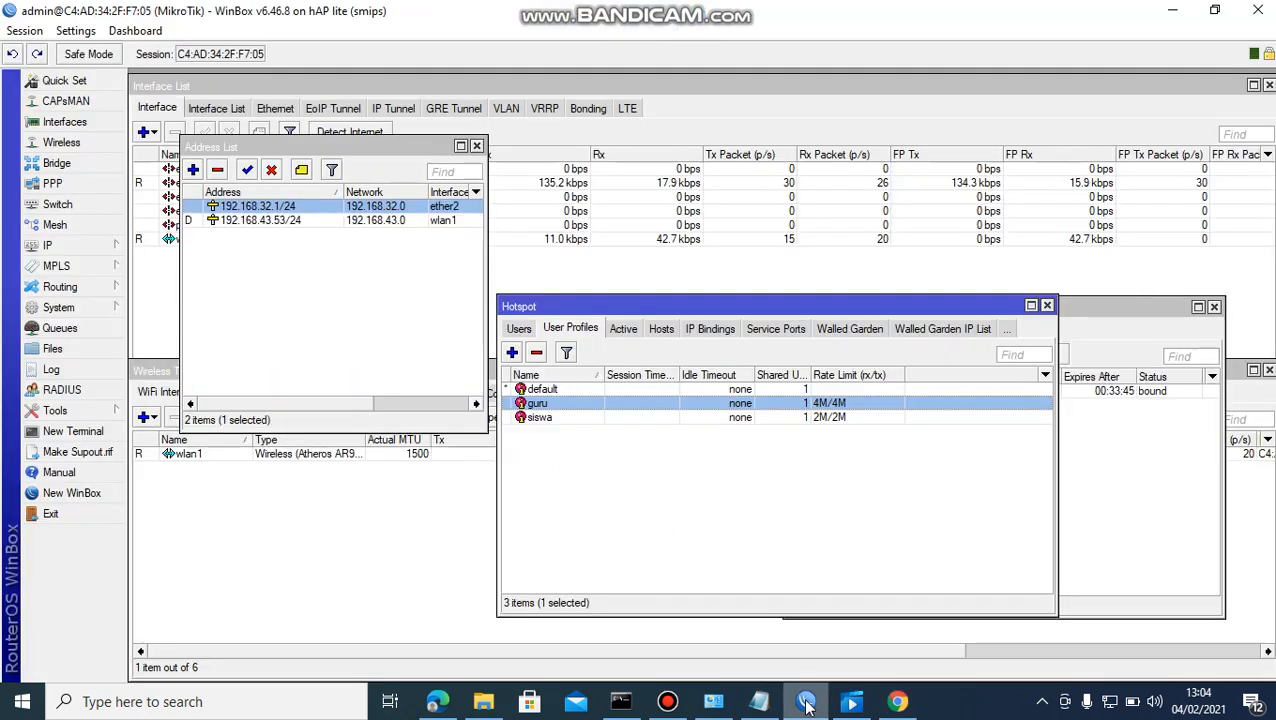
Select the siswa profile to confirm its 2M/2M rate limit, then return to Chrome.
click(798, 418)
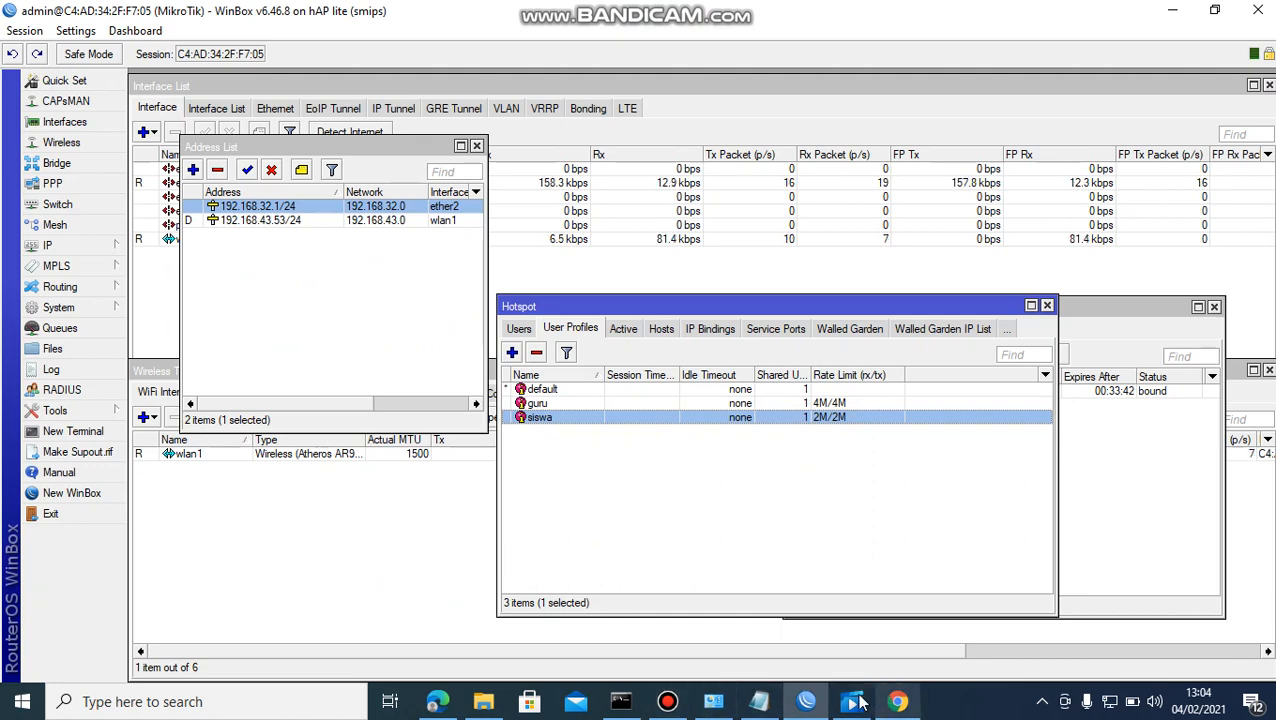
click(668, 703)
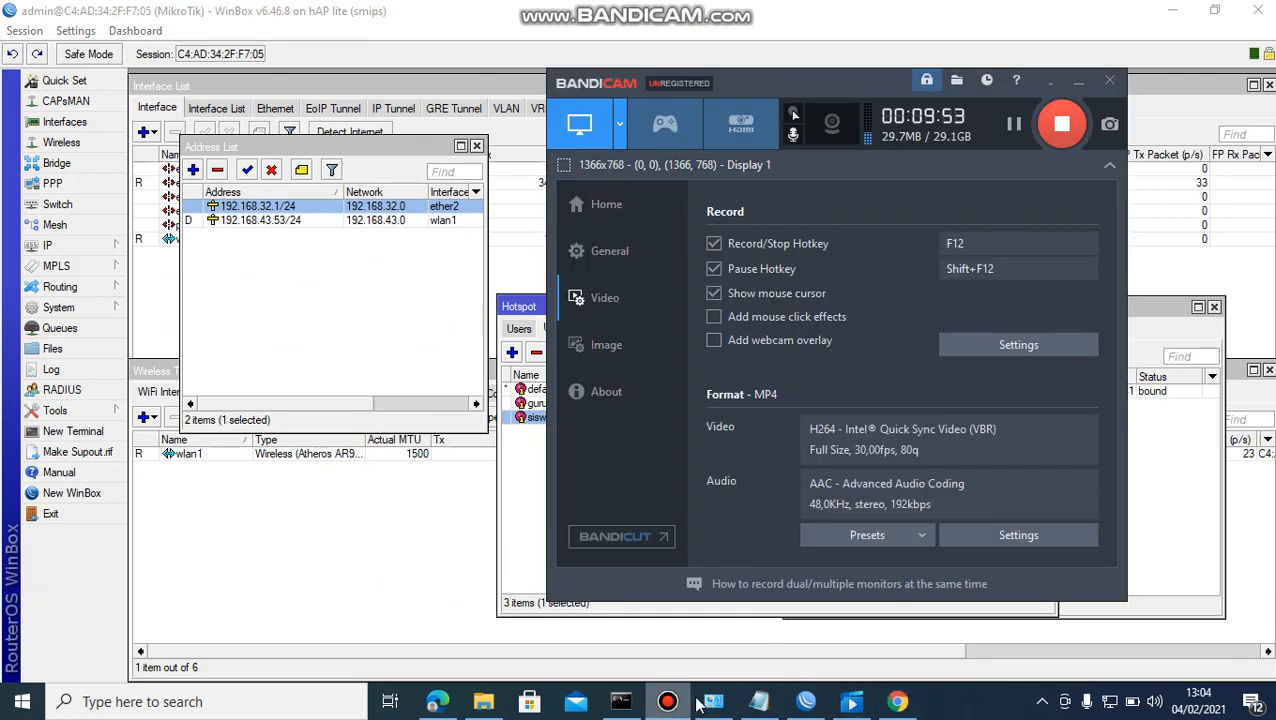
click(914, 705)
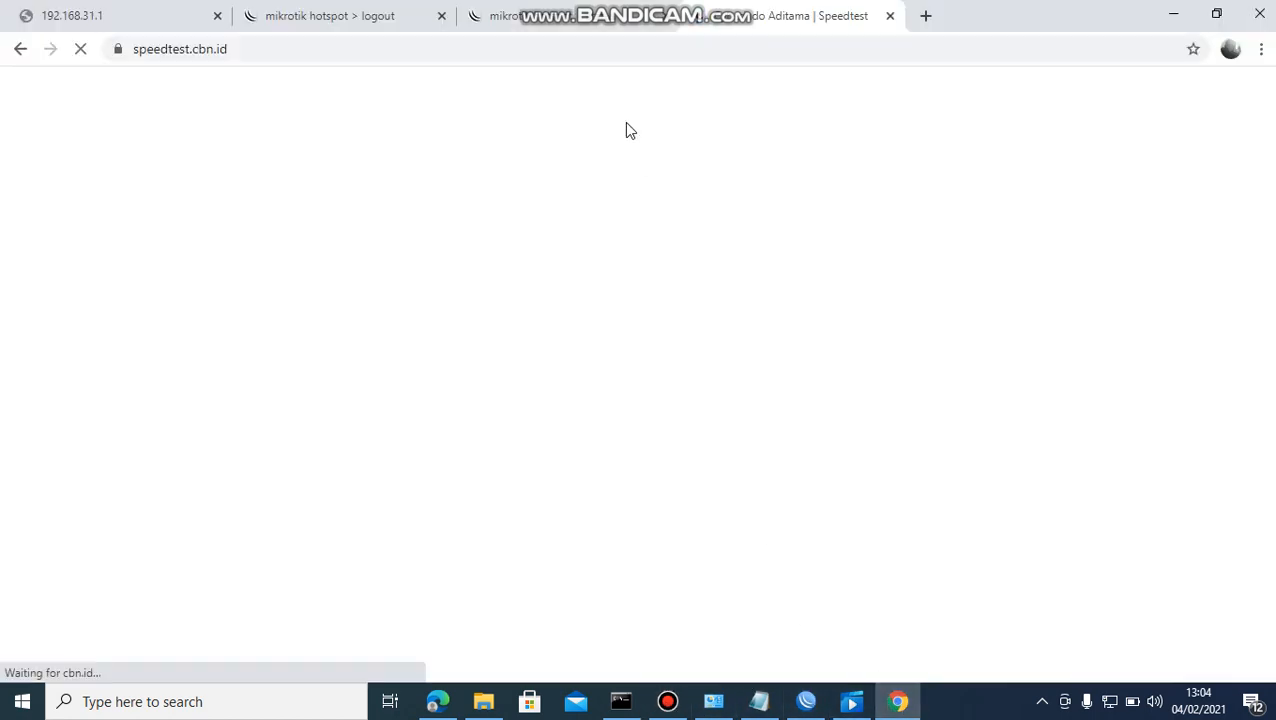